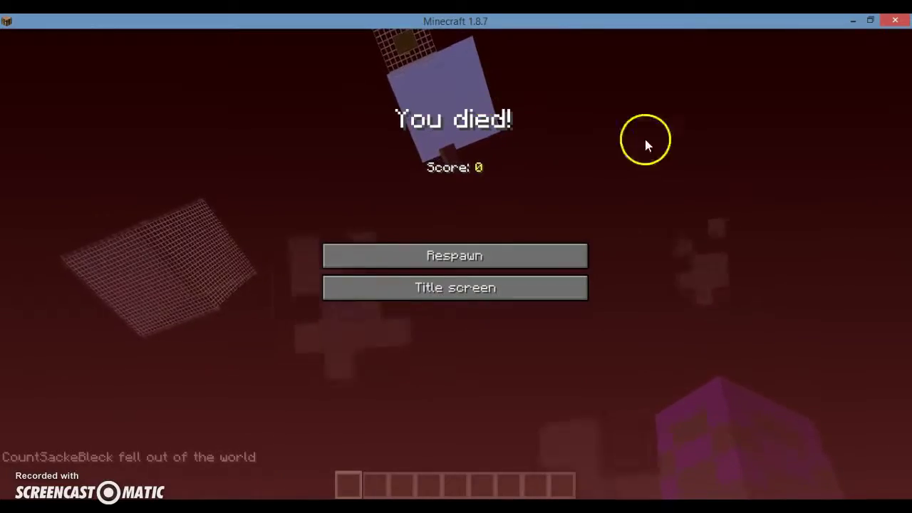
- Respawn from the You died! screen beside the command blocks on the grid platform
{"action": "left_click", "coordinate": [413, 257]}
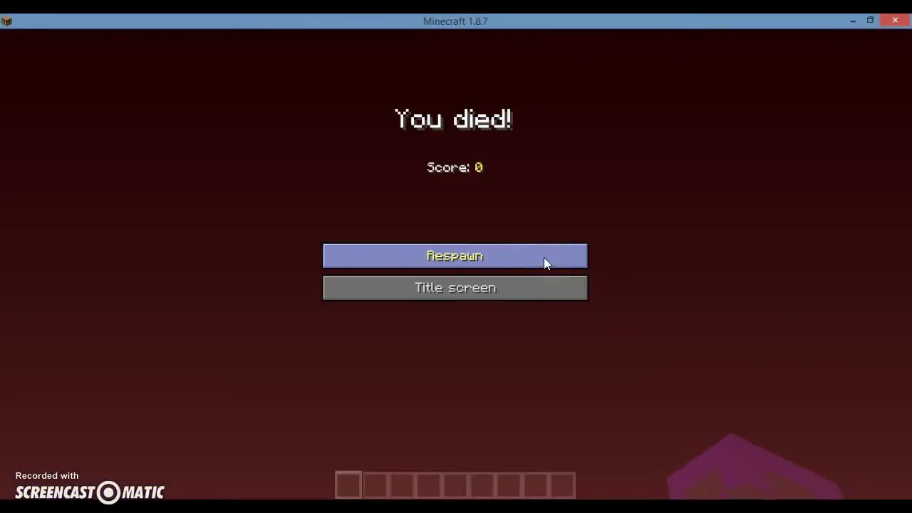
{"action": "left_click", "coordinate": [544, 257]}
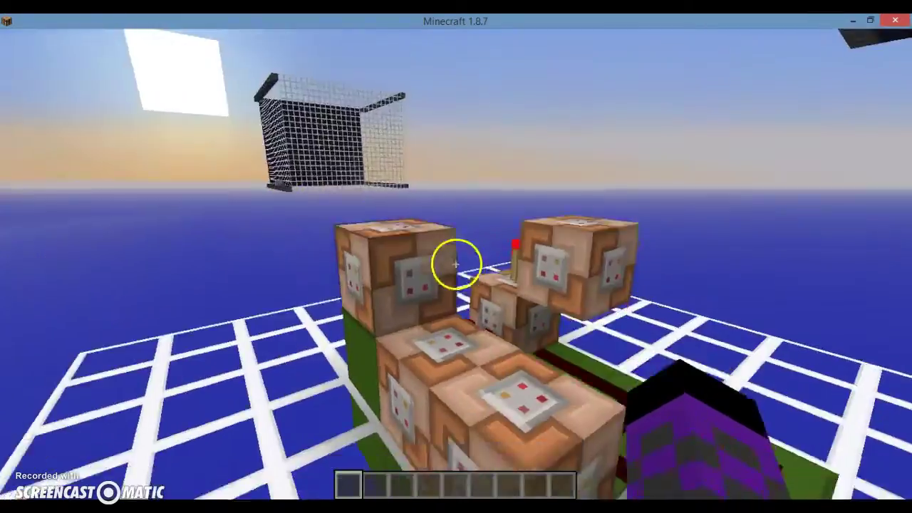
- Fly up and down over the command blocks, viewing them from above and low across the grid
{"action": "key", "text": "space"}
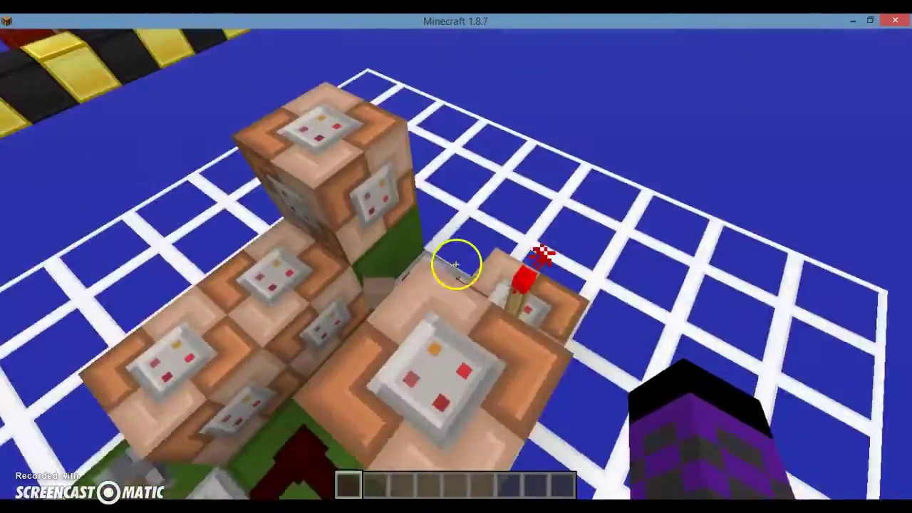
{"action": "key", "text": "shift"}
{"action": "key", "text": "space"}
{"action": "key", "text": "shift"}
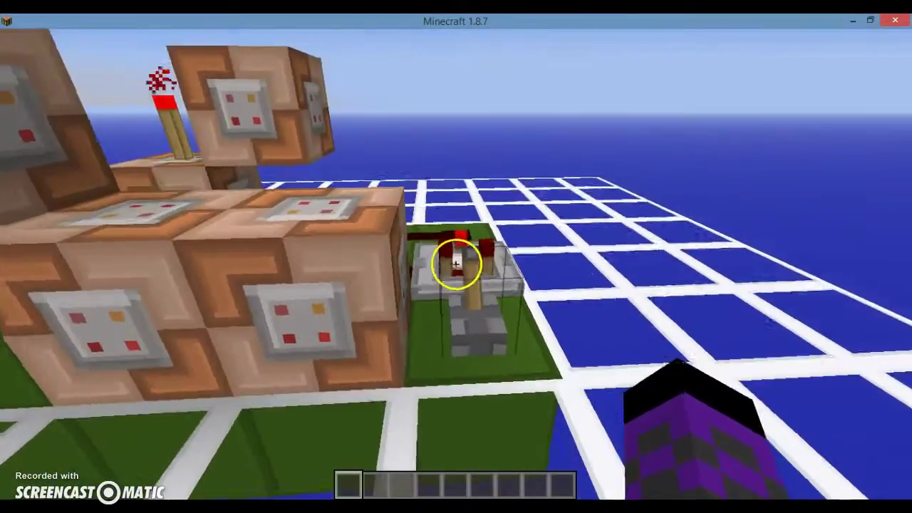
{"action": "key", "text": "space"}
{"action": "key", "text": "s"}
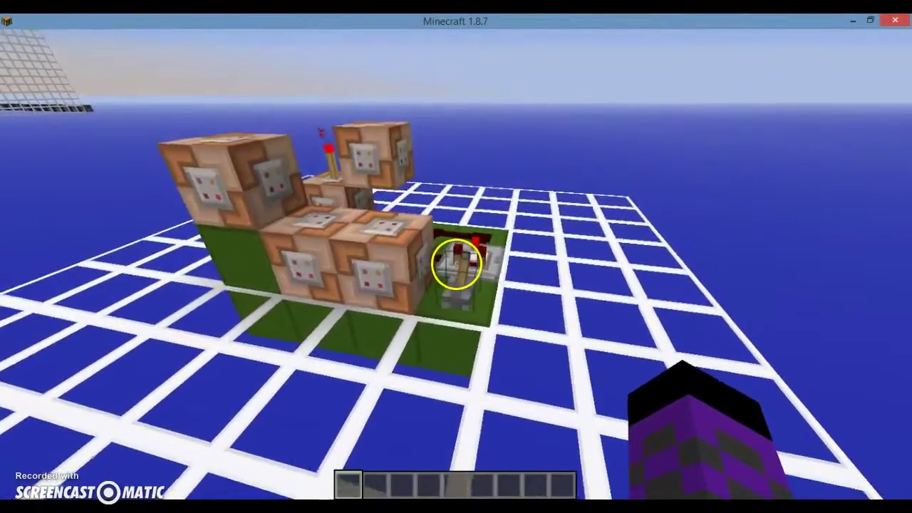
{"action": "mouse_move", "coordinate": [441, 254]}
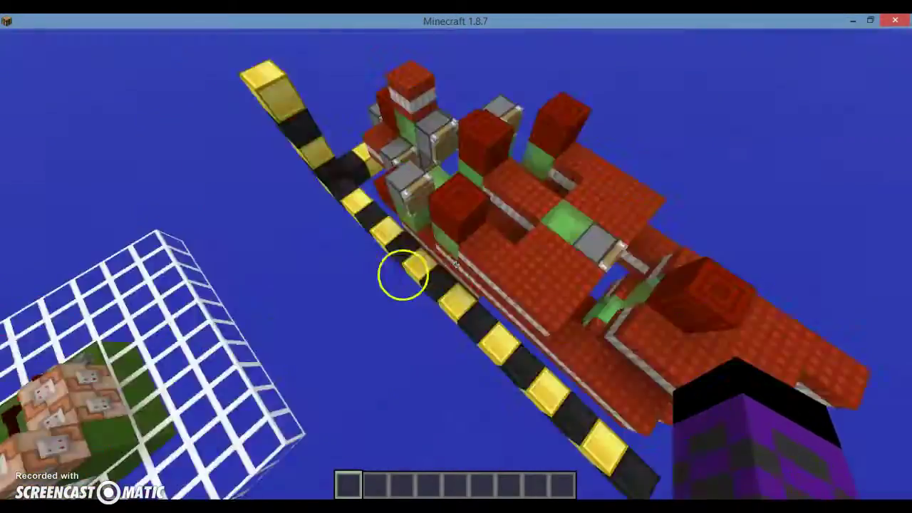
{"action": "key", "text": "w"}
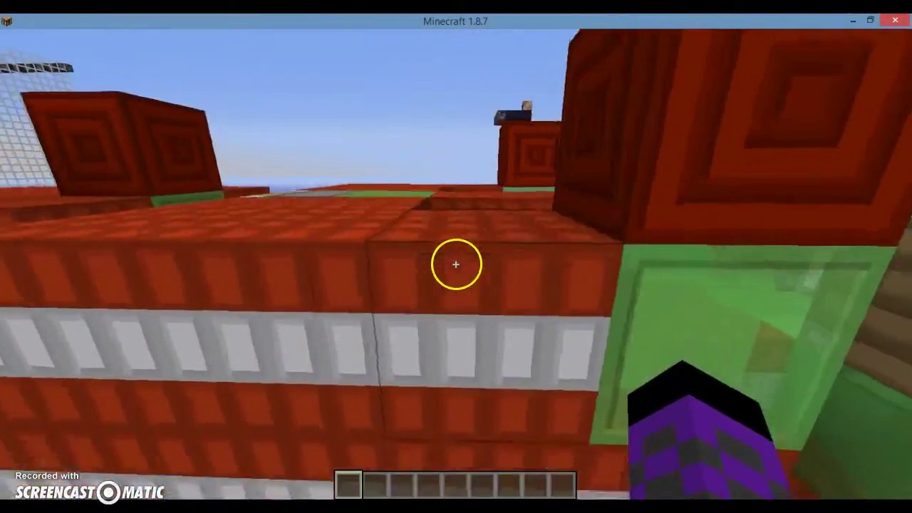
- Back away to see the red ship, then fly over its deck to reveal the yellow lever
{"action": "key", "text": "s"}
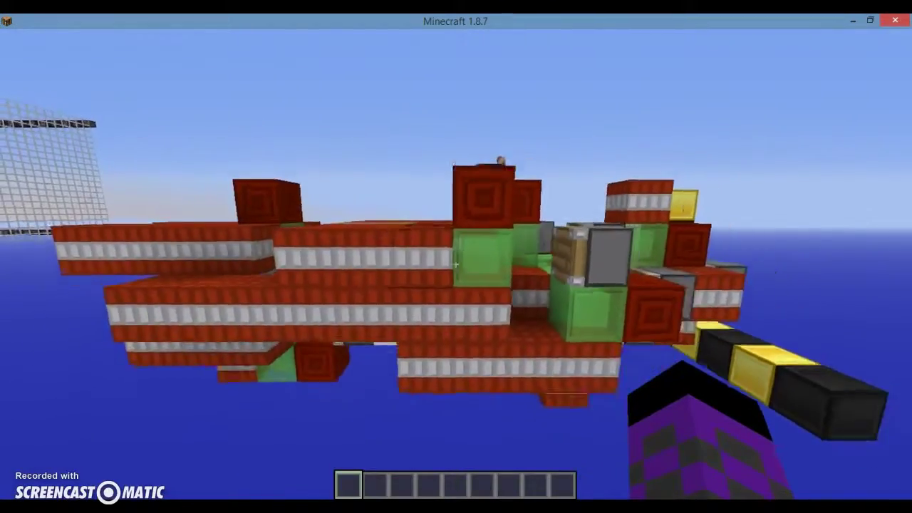
{"action": "left_click", "coordinate": [457, 264]}
{"action": "key", "text": "space"}
{"action": "key", "text": "s"}
{"action": "key", "text": "w"}
{"action": "key", "text": "space"}
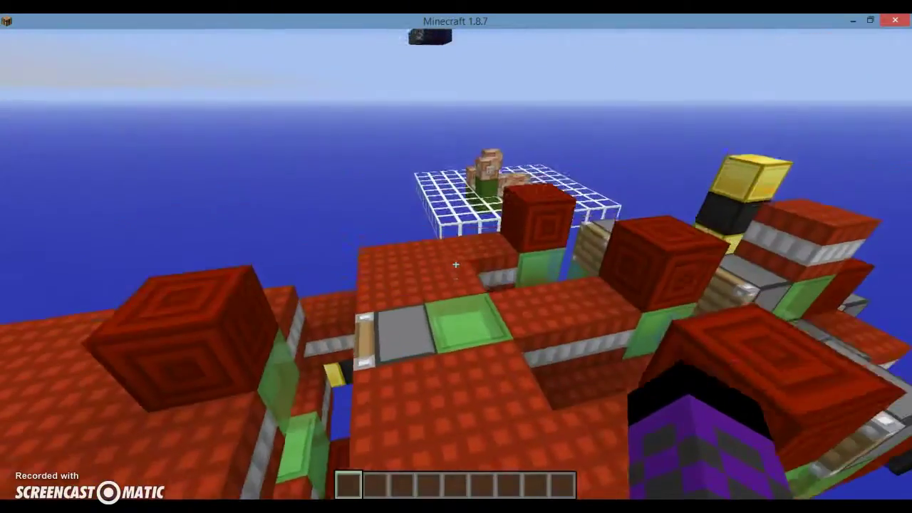
{"action": "key", "text": "d"}
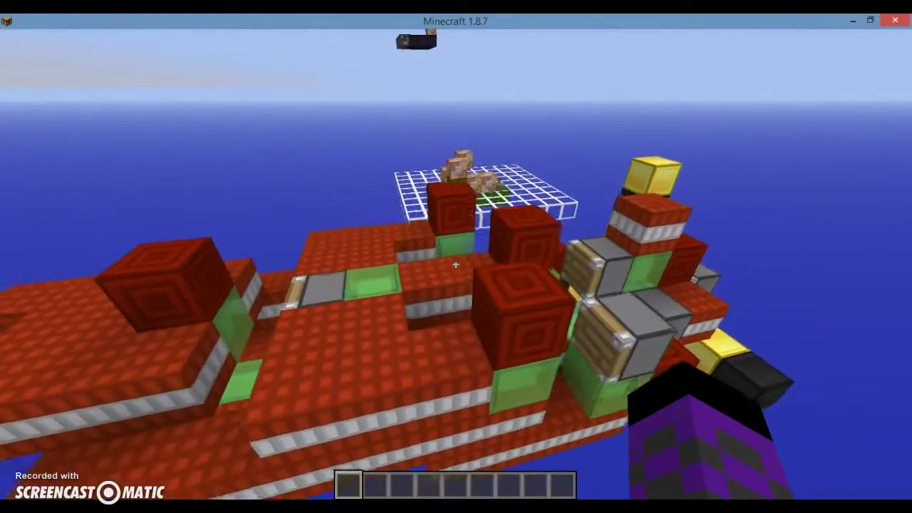
{"action": "key", "text": "a"}
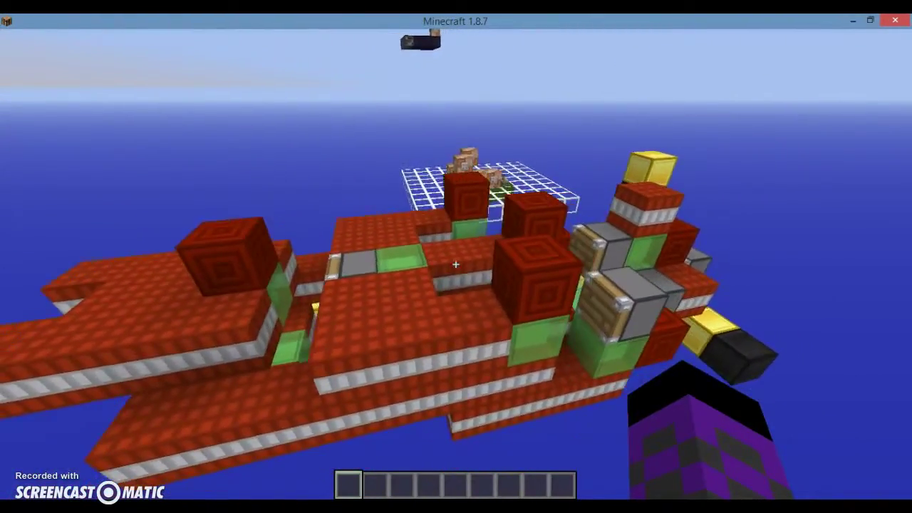
{"action": "key", "text": "w"}
{"action": "key", "text": "s"}
{"action": "key", "text": "a"}
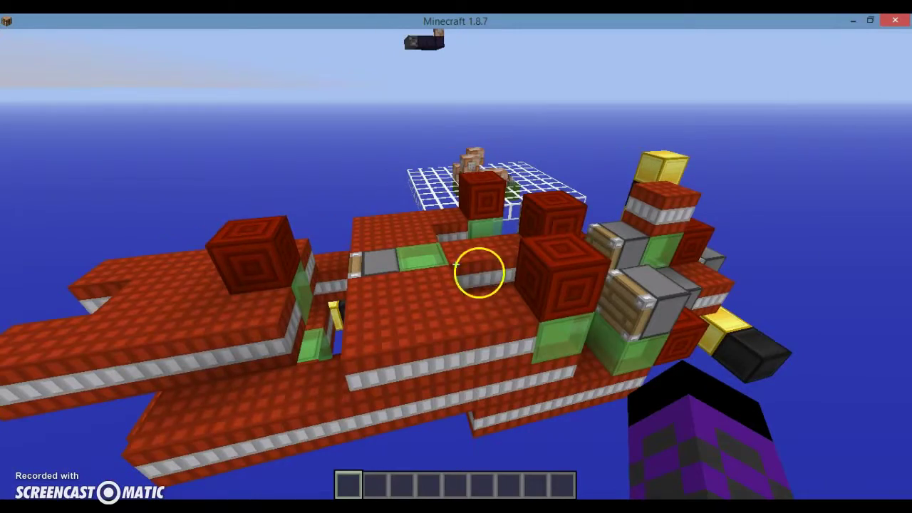
- Circle the ship to view it from the side and from above
{"action": "left_click", "coordinate": [456, 264]}
{"action": "key", "text": "w"}
{"action": "key", "text": "s"}
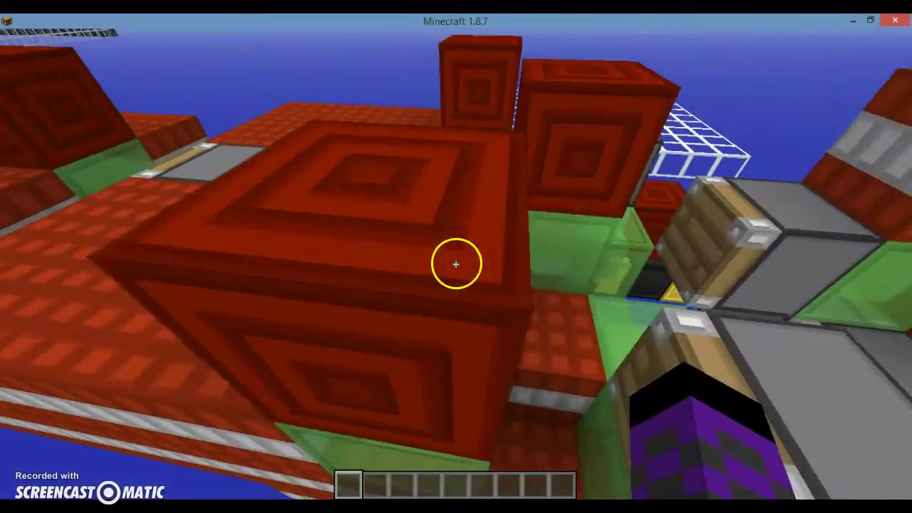
{"action": "key", "text": "s"}
- Fly through the wireframe cube toward the dark ship and platform
{"action": "key", "text": "w"}
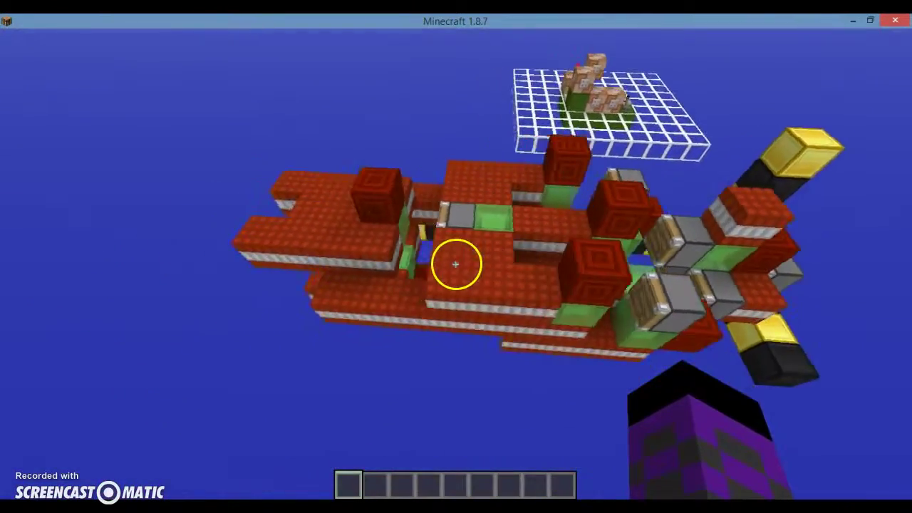
{"action": "key", "text": "w"}
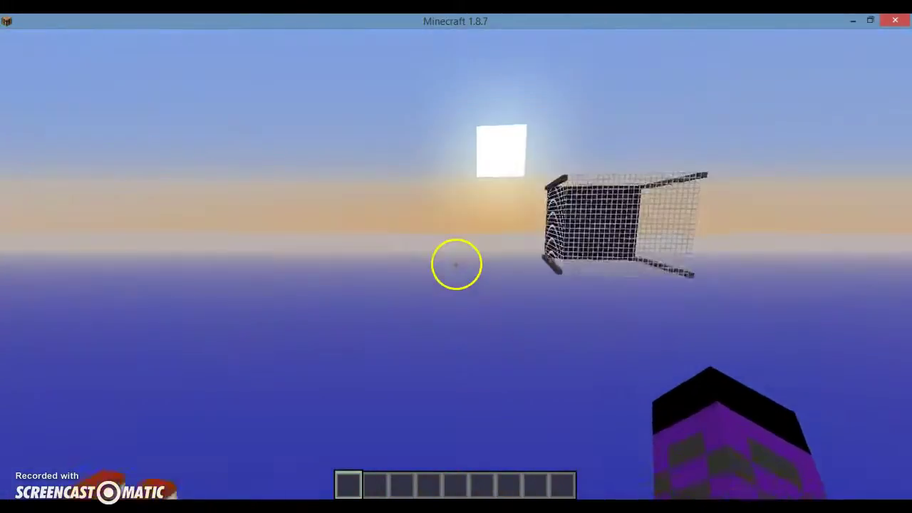
{"action": "mouse_move", "coordinate": [456, 264]}
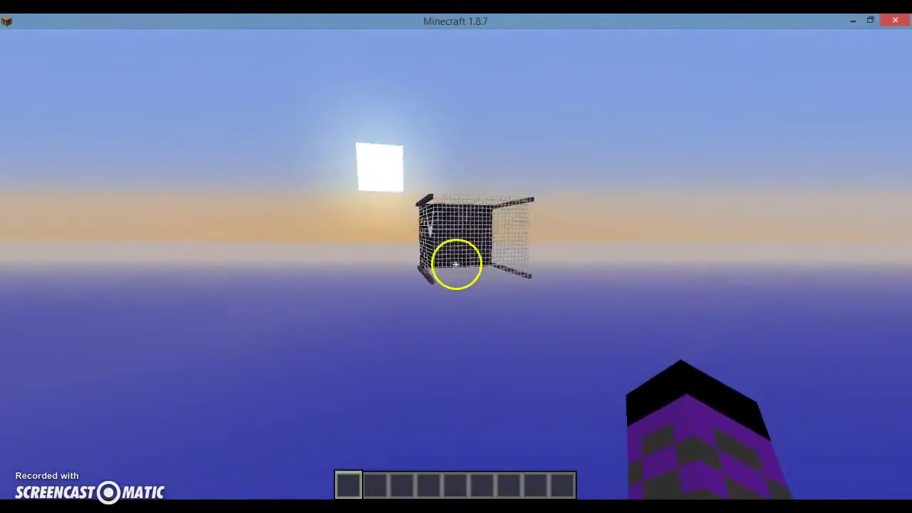
{"action": "key", "text": "w"}
{"action": "key", "text": "w"}
{"action": "left_click_drag", "start_coordinate": [456, 264], "coordinate": [456, 264]}
{"action": "key", "text": "w"}
- Land on the dark platform and check the chat command history
{"action": "key", "text": "w"}
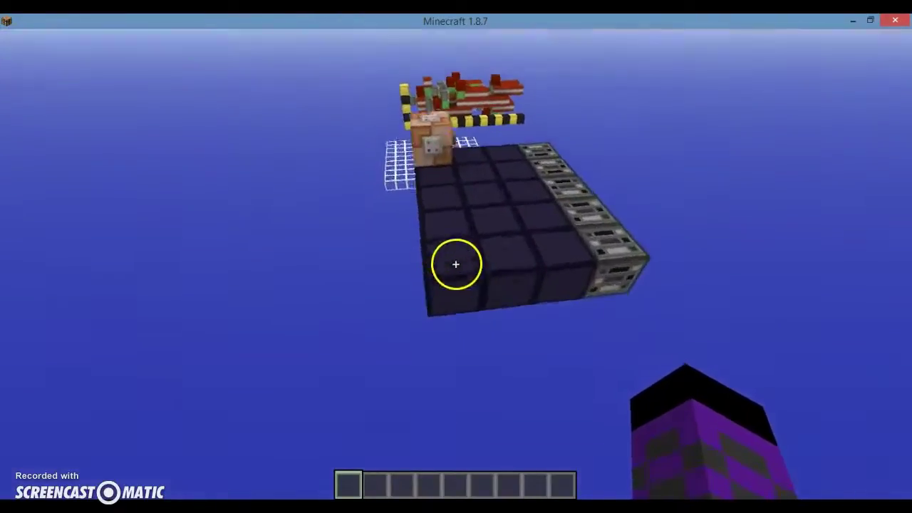
{"action": "key", "text": "w"}
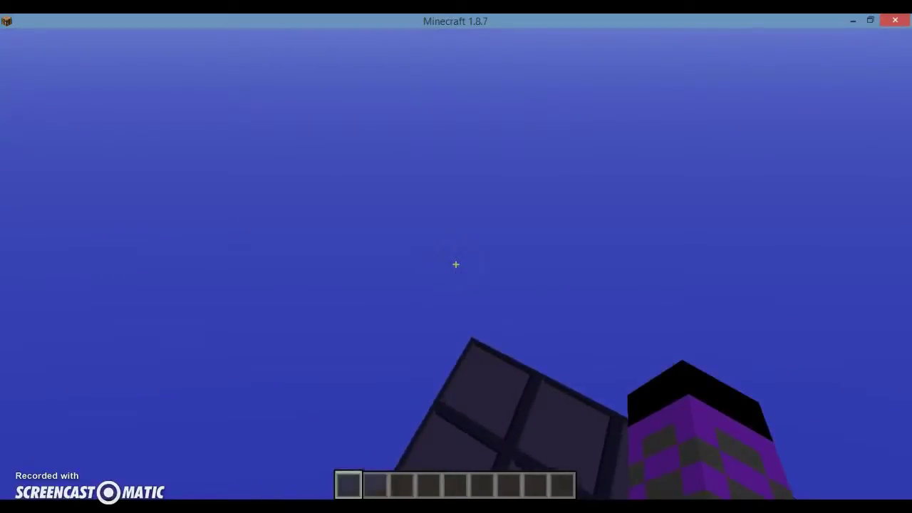
{"action": "key", "text": "slash"}
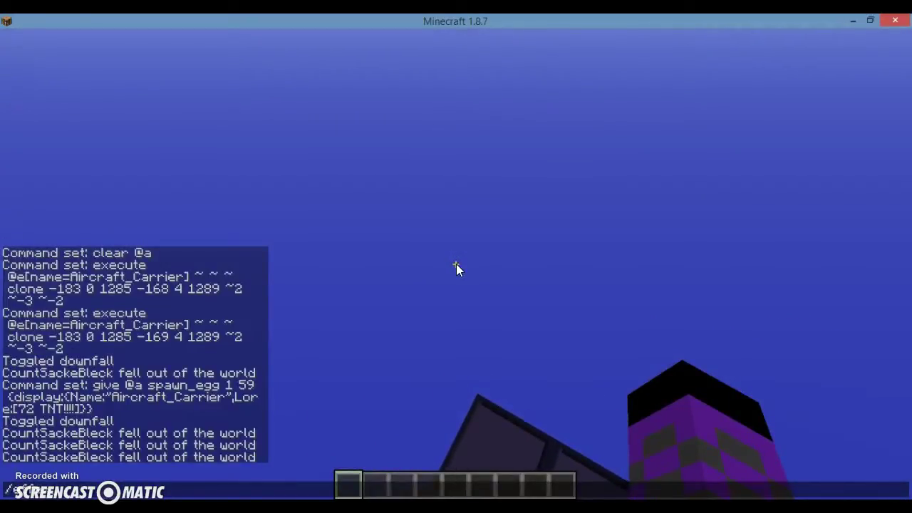
{"action": "key", "text": "Escape"}
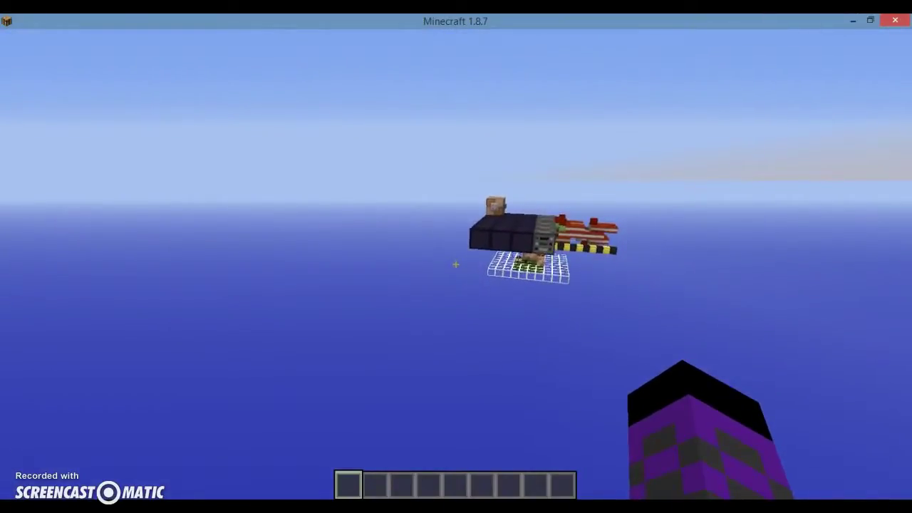
{"action": "left_click", "coordinate": [455, 265]}
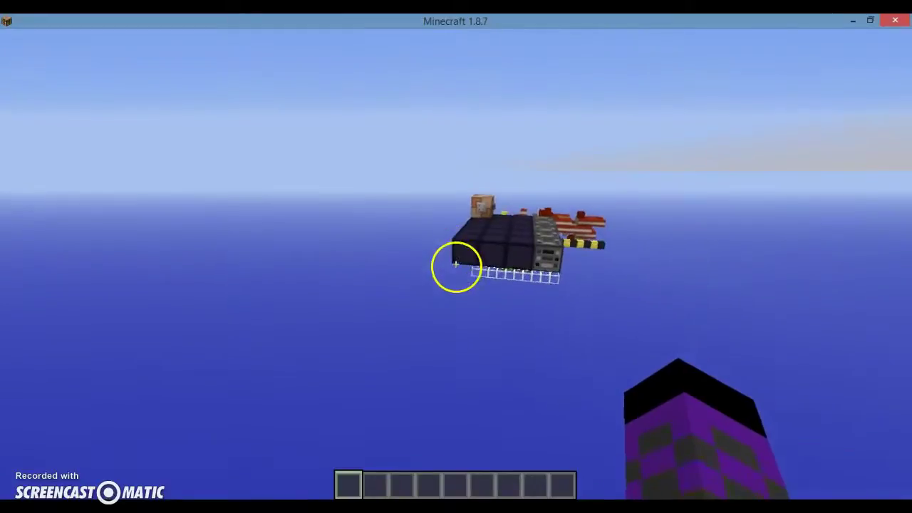
- Pause the game and launch Notepad from the Start screen's Apps list
{"action": "key", "text": "Escape"}
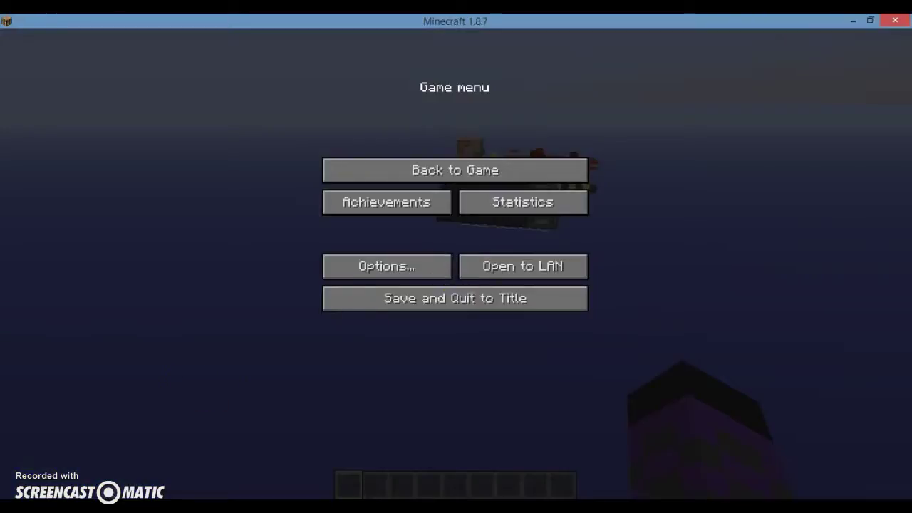
{"action": "key", "text": "super"}
{"action": "scroll", "coordinate": [222, 307], "scroll_direction": "down", "scroll_amount": 3}
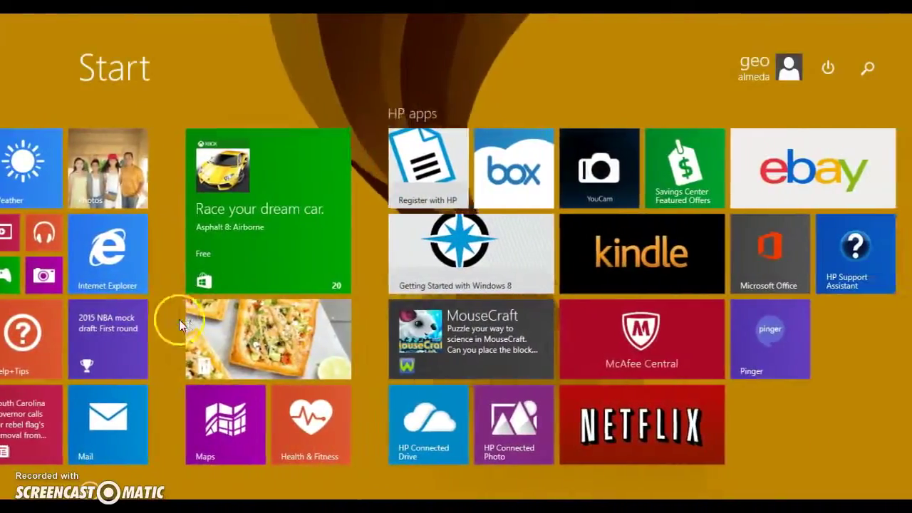
{"action": "scroll", "coordinate": [181, 327], "scroll_direction": "up", "scroll_amount": 3}
{"action": "left_click", "coordinate": [43, 467]}
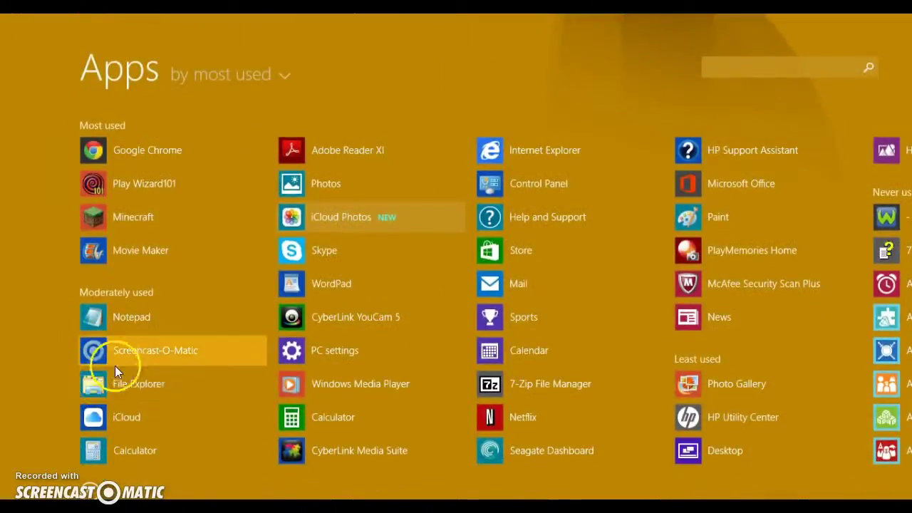
{"action": "left_click", "coordinate": [119, 320]}
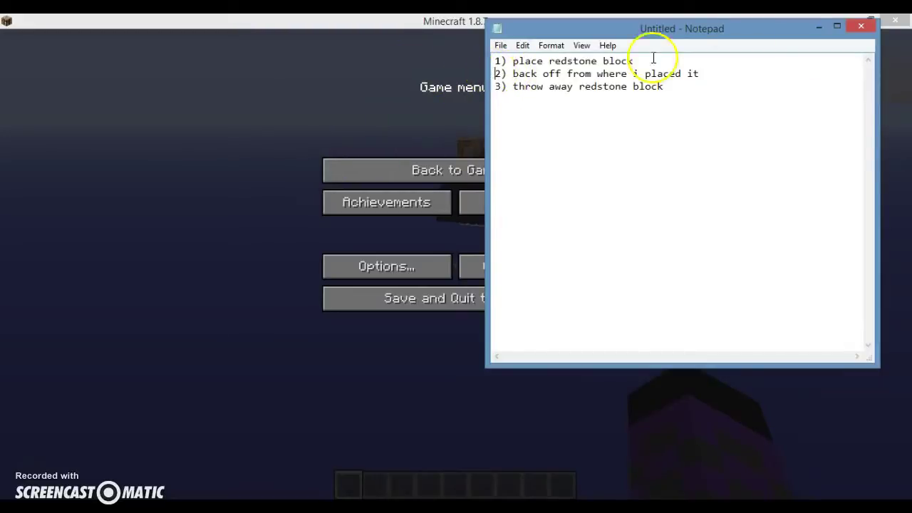
- Space out steps 2 and 3 with blank lines, test /effect in Minecraft chat, then return to Notepad
{"action": "key", "text": "Return"}
{"action": "key", "text": "Return"}
{"action": "key", "text": "Return"}
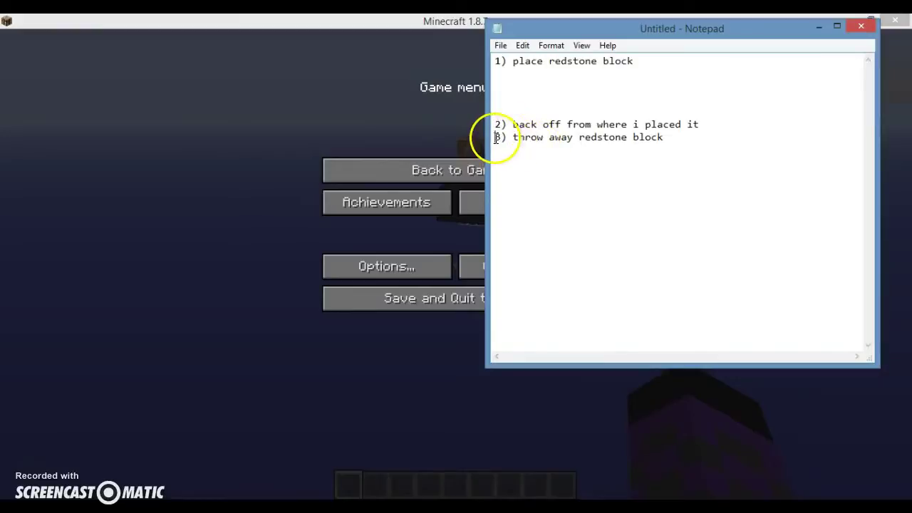
{"action": "key", "text": "Return"}
{"action": "key", "text": "Return"}
{"action": "key", "text": "Return"}
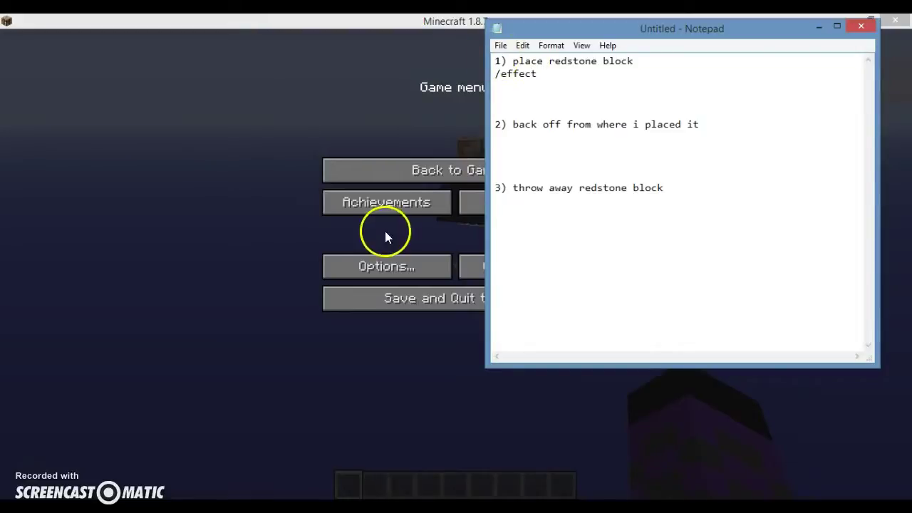
{"action": "left_click", "coordinate": [411, 168]}
{"action": "left_click", "coordinate": [411, 168]}
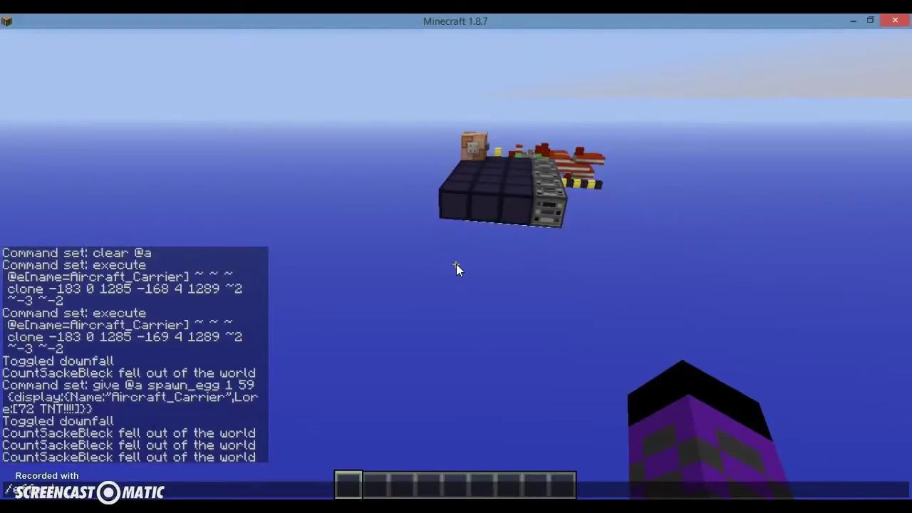
{"action": "key", "text": "Return"}
{"action": "left_click", "coordinate": [456, 264]}
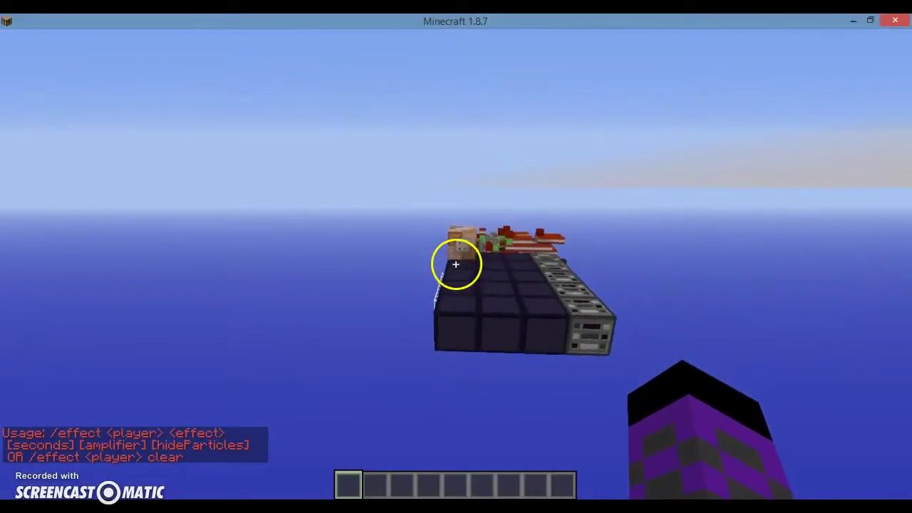
{"action": "key", "text": "Escape"}
{"action": "key", "text": "alt+Tab"}
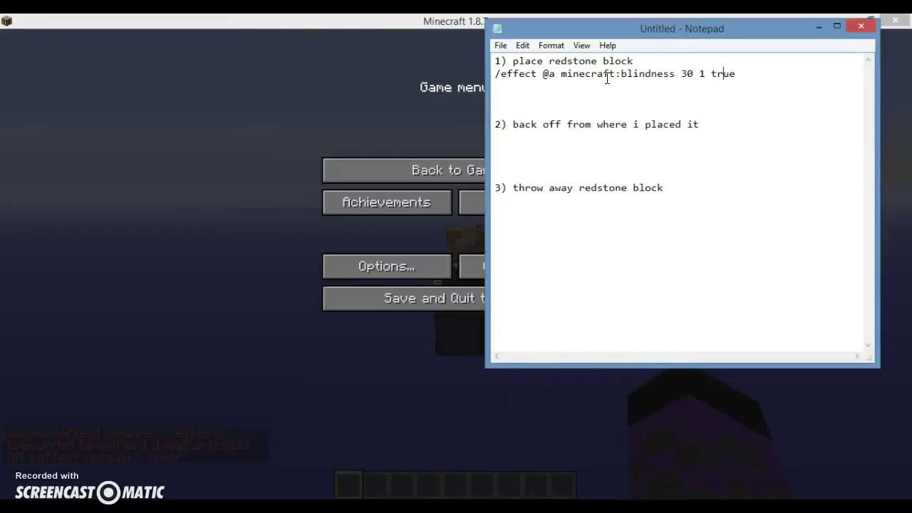
- Delete step 1's heading and the /effect @a minecraft:blindness 30 1 true line
{"action": "key", "text": "Return"}
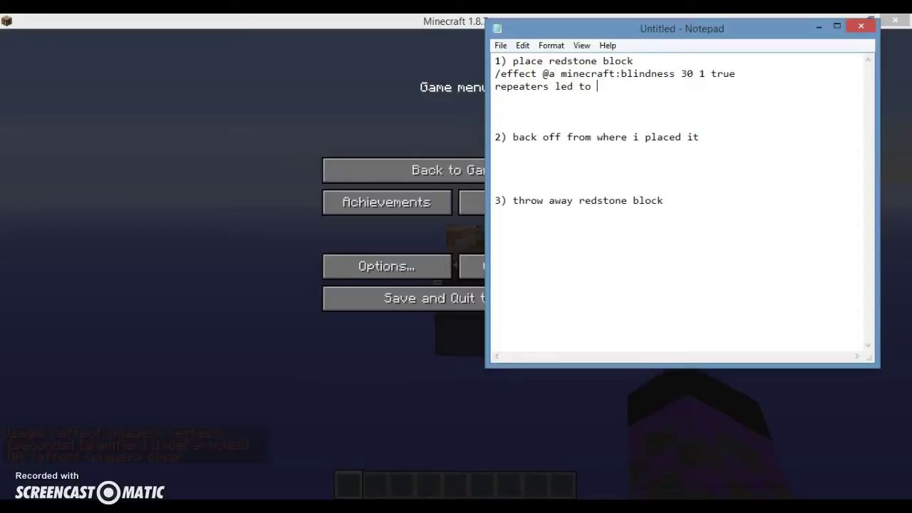
{"action": "key", "text": "BackSpace"}
{"action": "key", "text": "BackSpace"}
{"action": "key", "text": "BackSpace"}
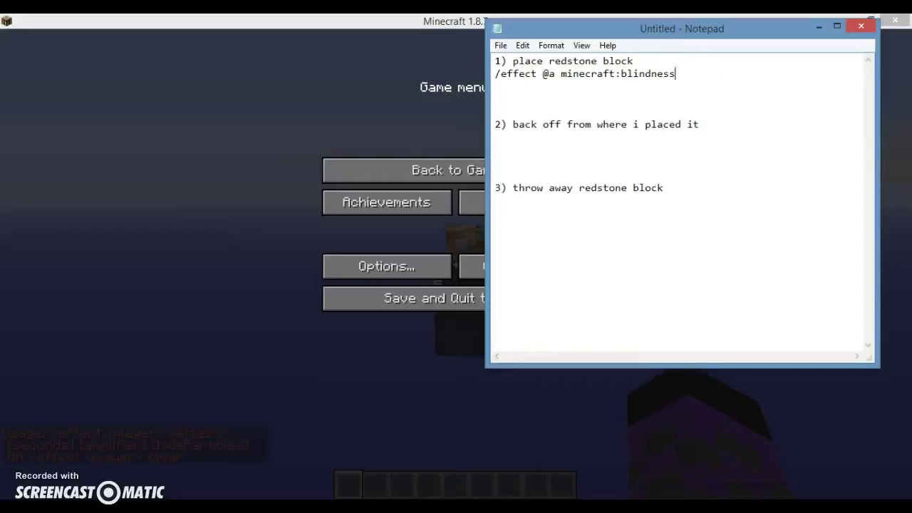
{"action": "key", "text": "BackSpace"}
{"action": "key", "text": "BackSpace"}
{"action": "key", "text": "BackSpace"}
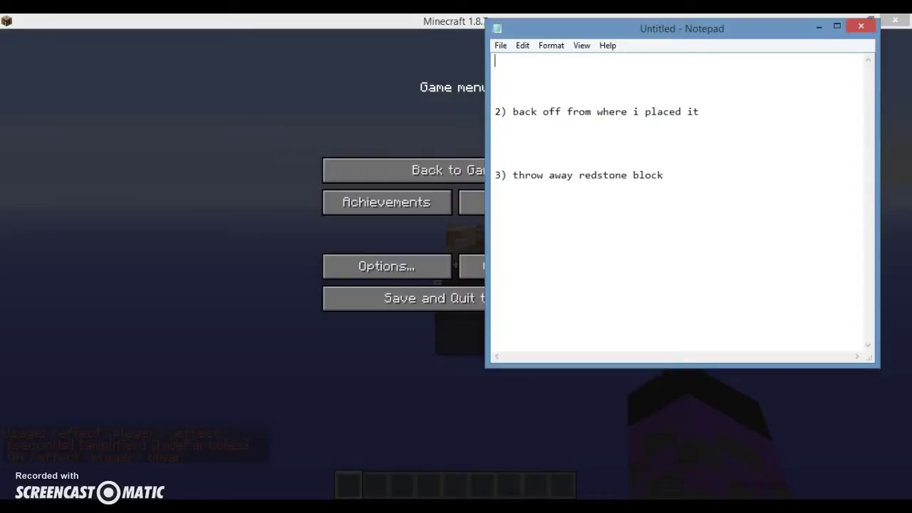
- Take a milk bucket from the Miscellaneous tab, use it to clear blindness, then hold the Block of Redstone
{"action": "key", "text": "alt+Tab"}
{"action": "key", "text": "Escape"}
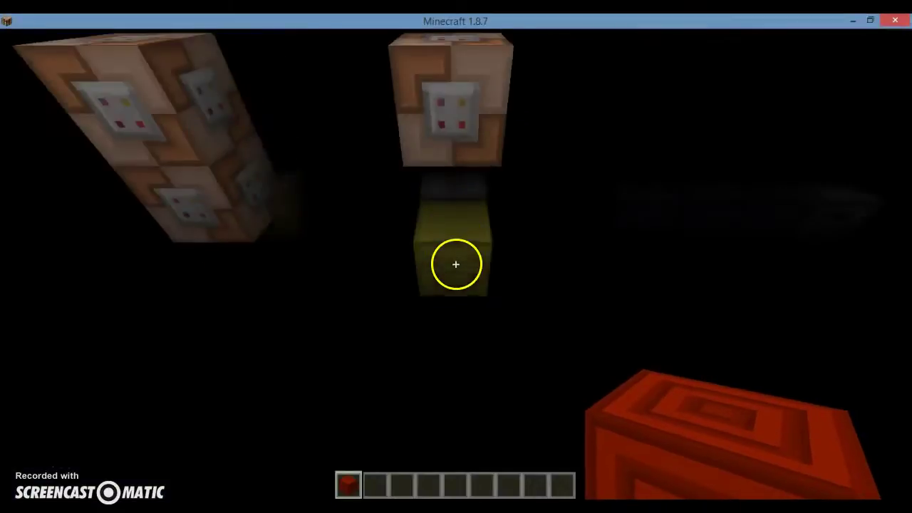
{"action": "key", "text": "e"}
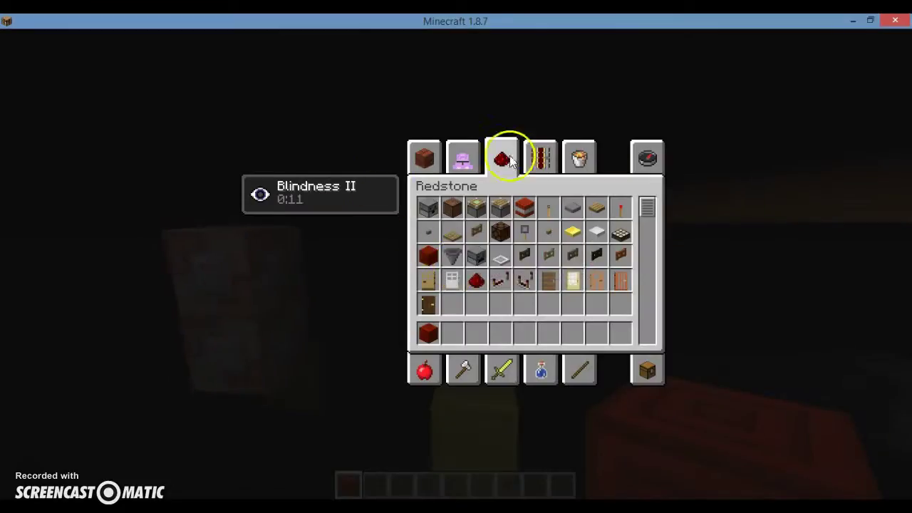
{"action": "left_click", "coordinate": [588, 169]}
{"action": "left_click", "coordinate": [549, 207]}
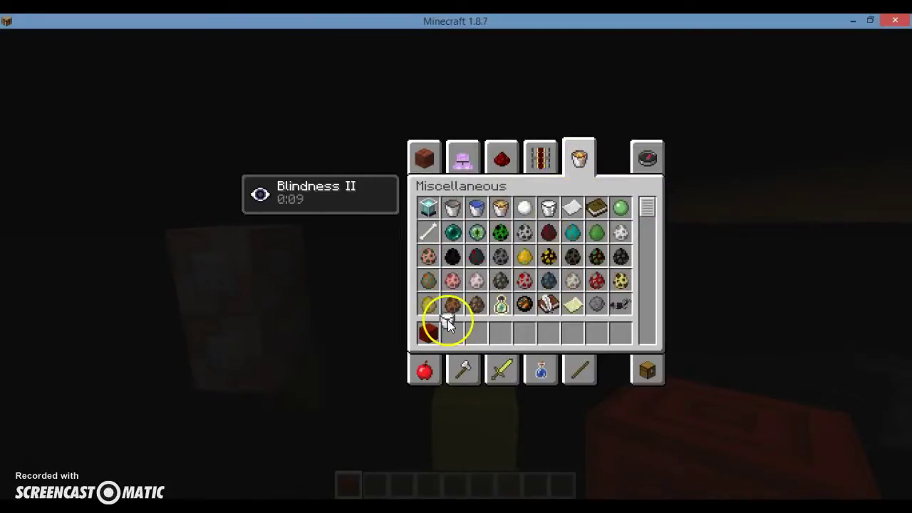
{"action": "key", "text": "e"}
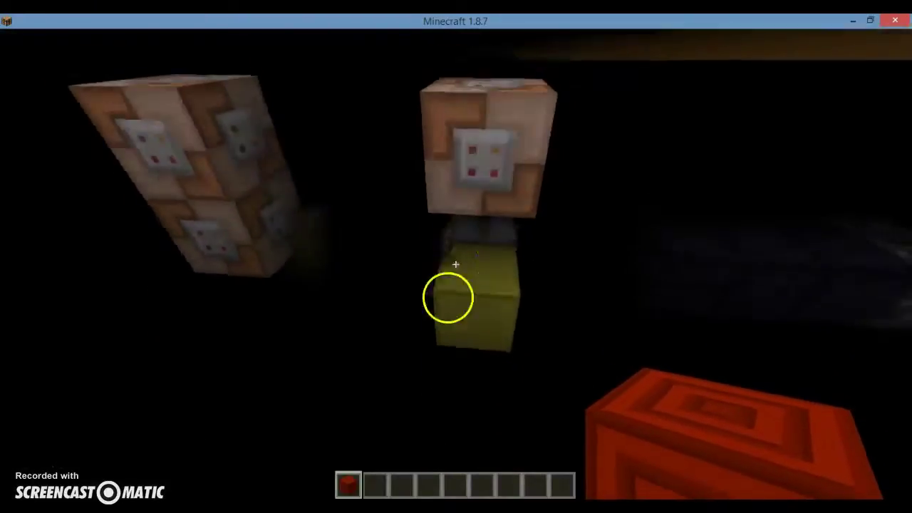
{"action": "key", "text": "2"}
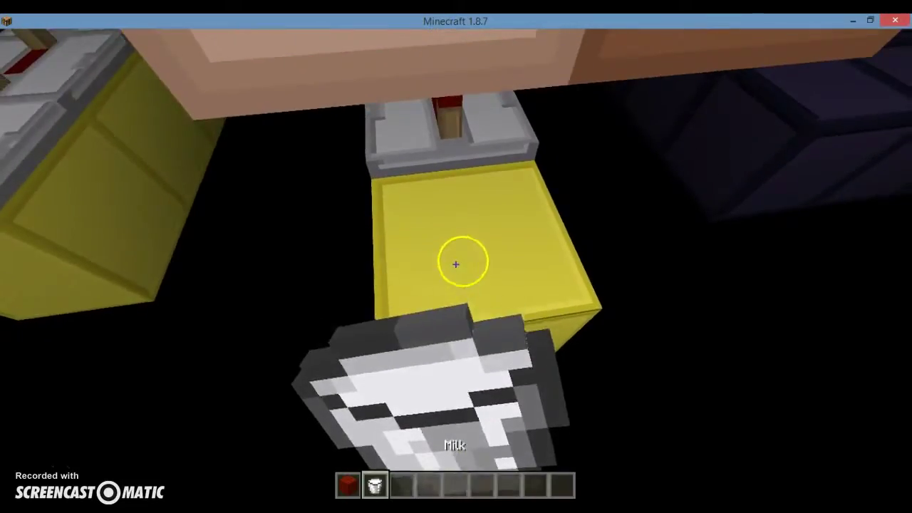
{"action": "key", "text": "q"}
{"action": "key", "text": "1"}
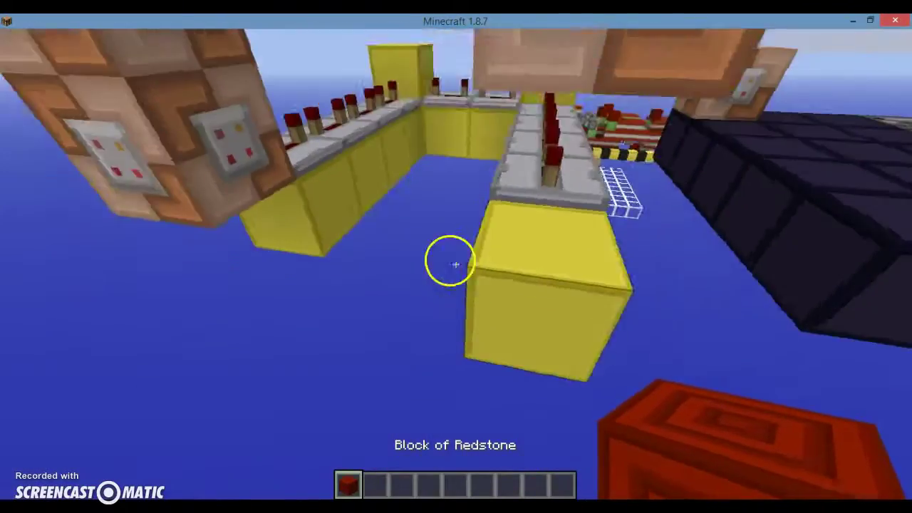
- Fly around the yellow repeater lines and grey block to inspect the build
{"action": "key", "text": "space"}
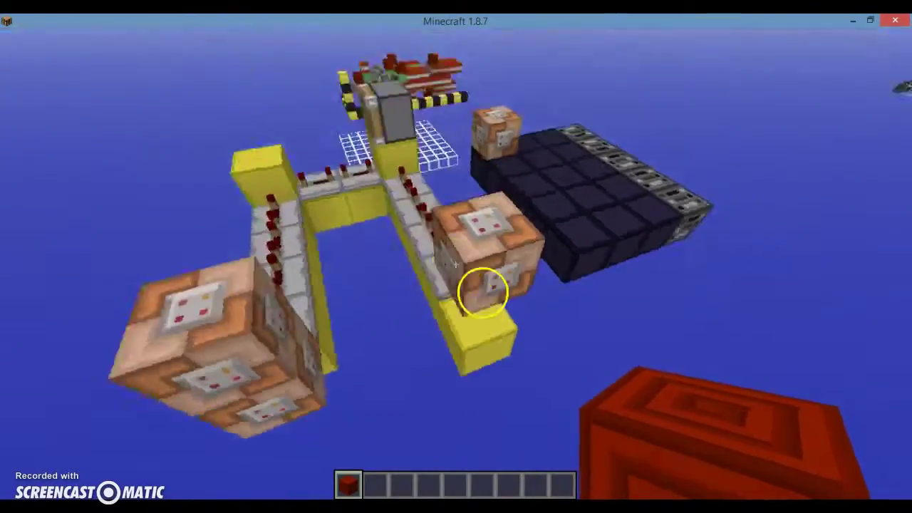
{"action": "key", "text": "w"}
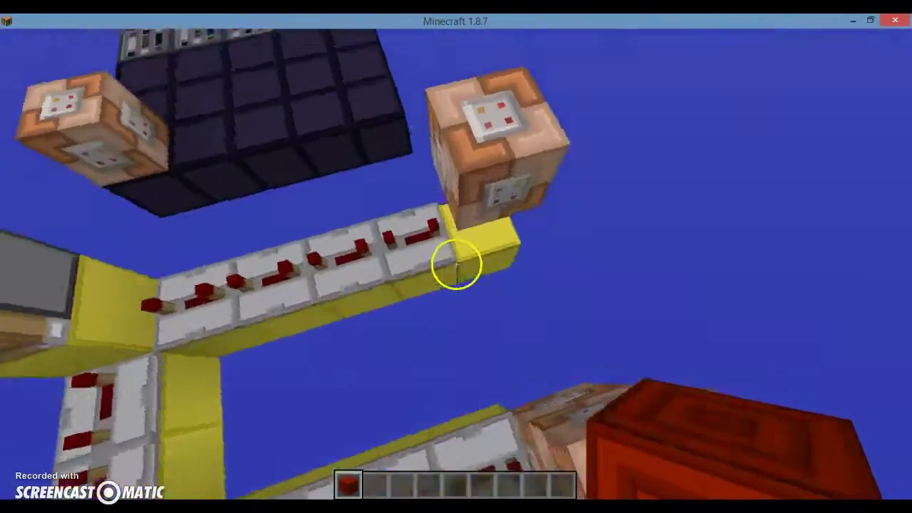
{"action": "key", "text": "s"}
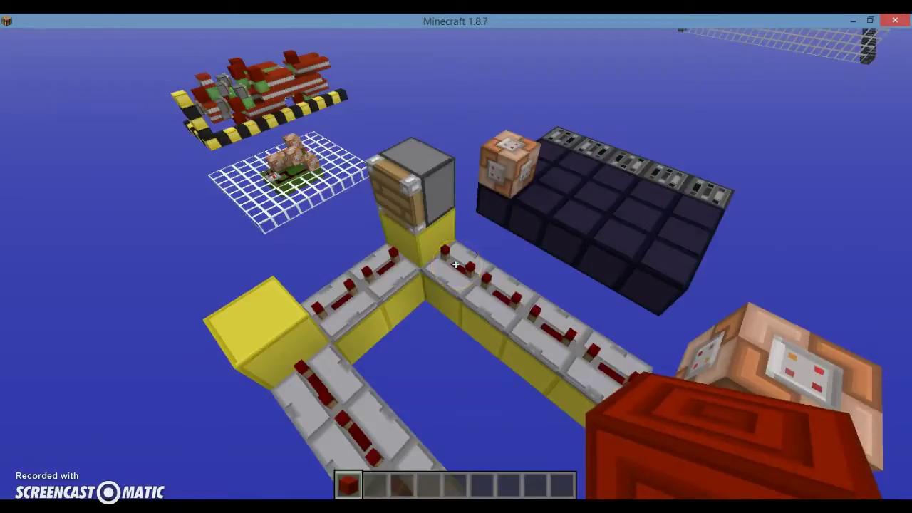
{"action": "key", "text": "s"}
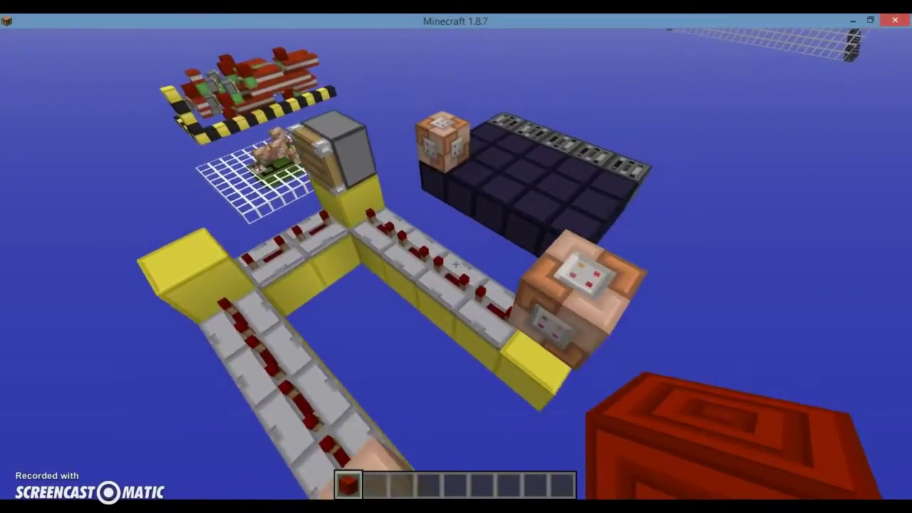
{"action": "key", "text": "w"}
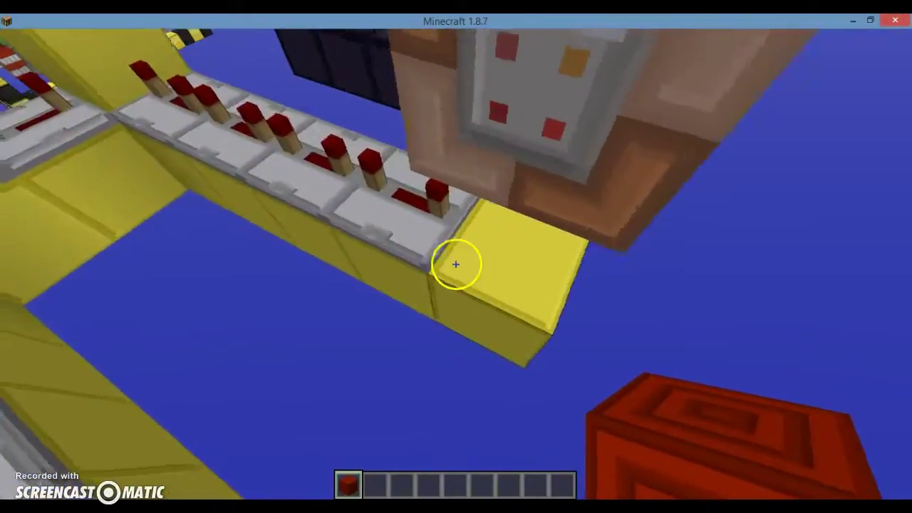
{"action": "key", "text": "s"}
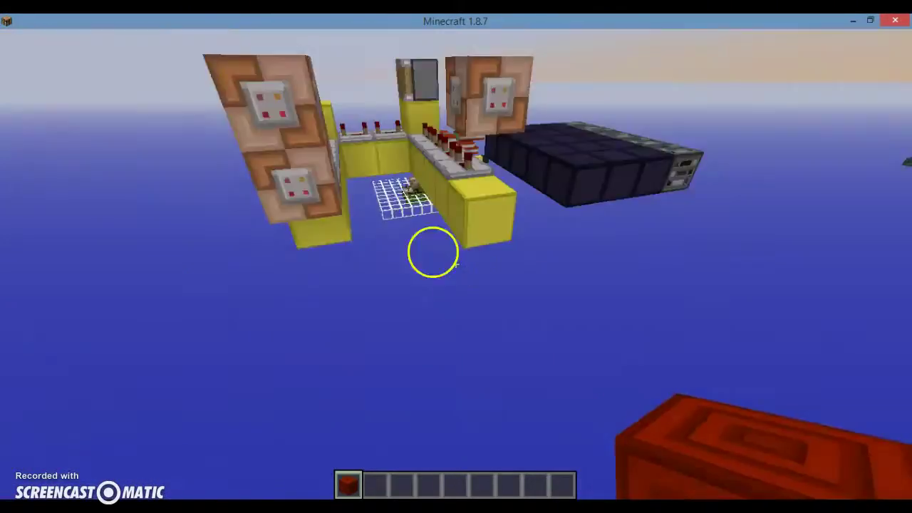
{"action": "key", "text": "w"}
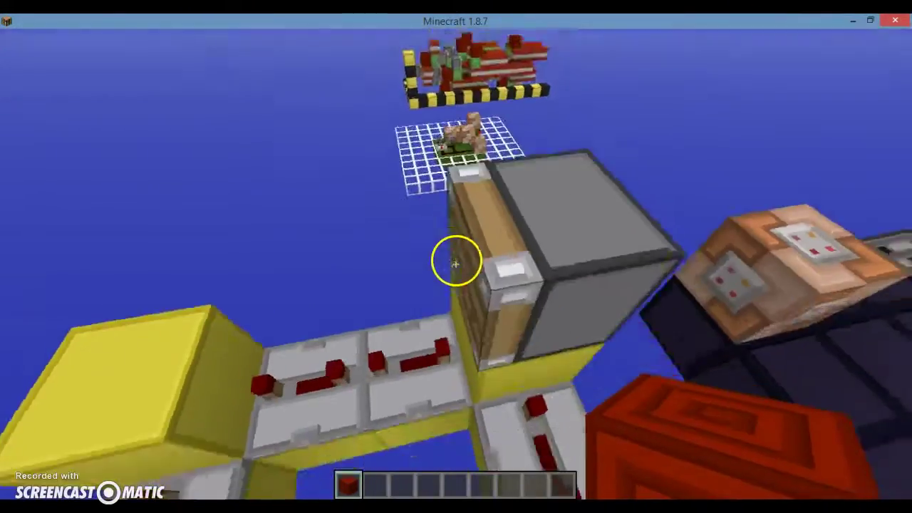
{"action": "key", "text": "s"}
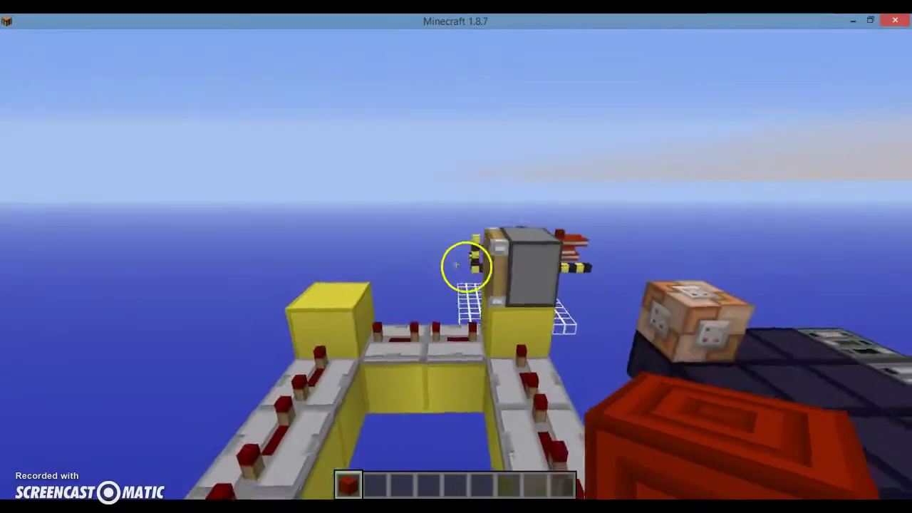
{"action": "key", "text": "w"}
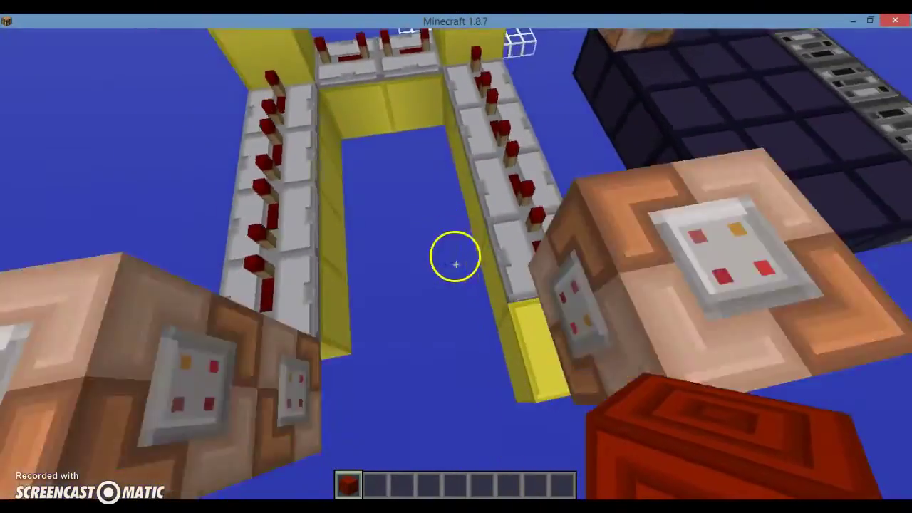
{"action": "key", "text": "s"}
- Fly below and above the redstone build, ending level with the command blocks
{"action": "key", "text": "w"}
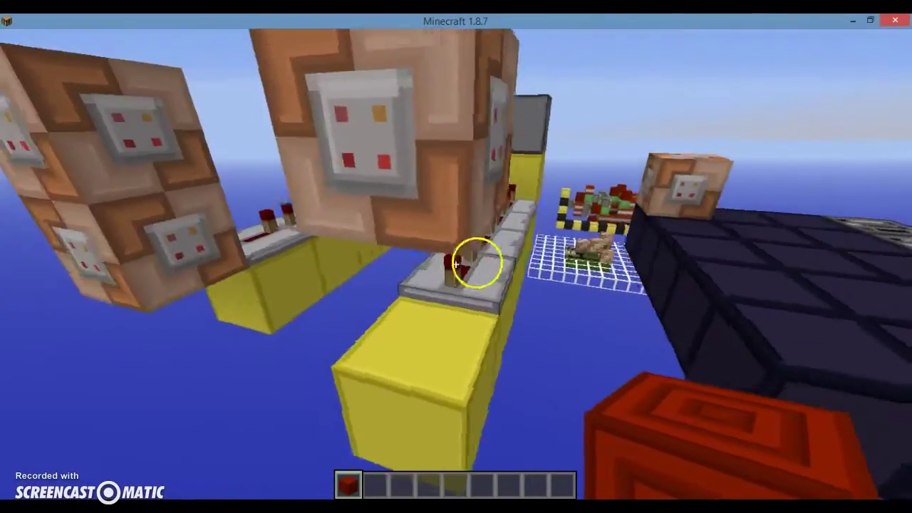
{"action": "key", "text": "s"}
{"action": "key", "text": "w"}
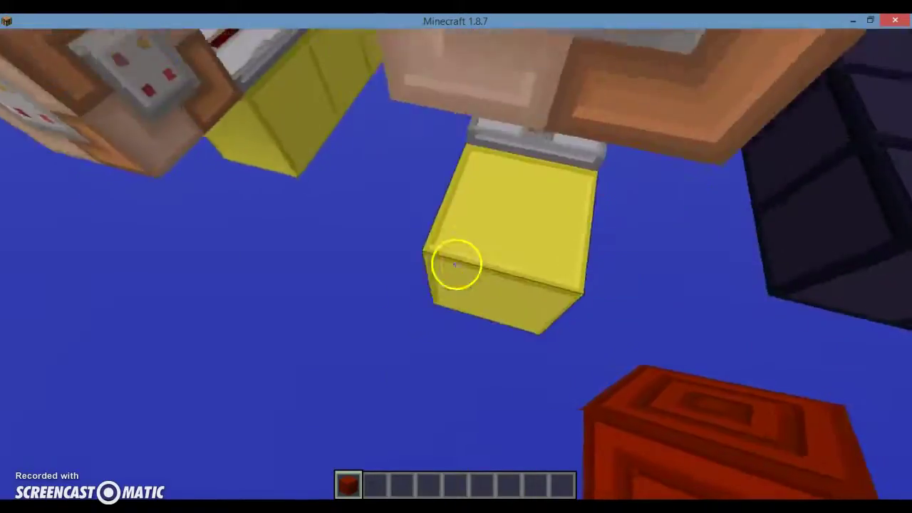
{"action": "key", "text": "s"}
{"action": "key", "text": "space"}
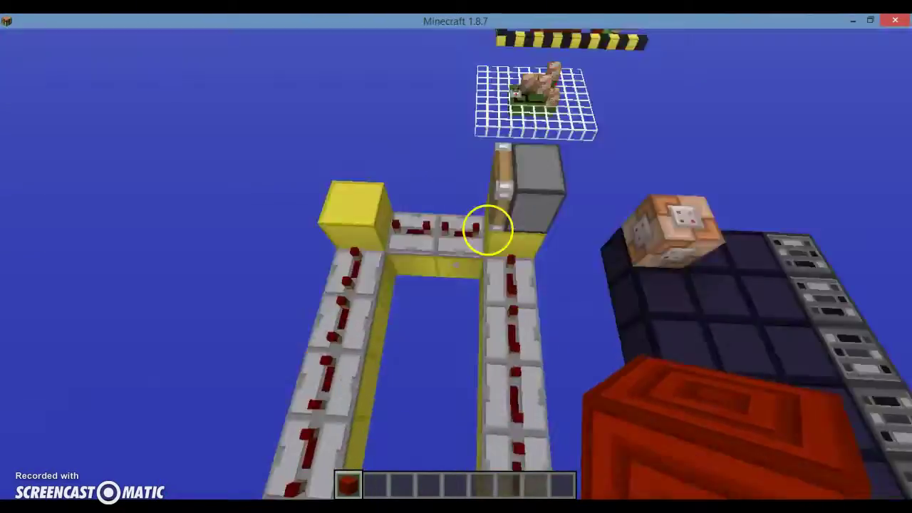
{"action": "key", "text": "shift"}
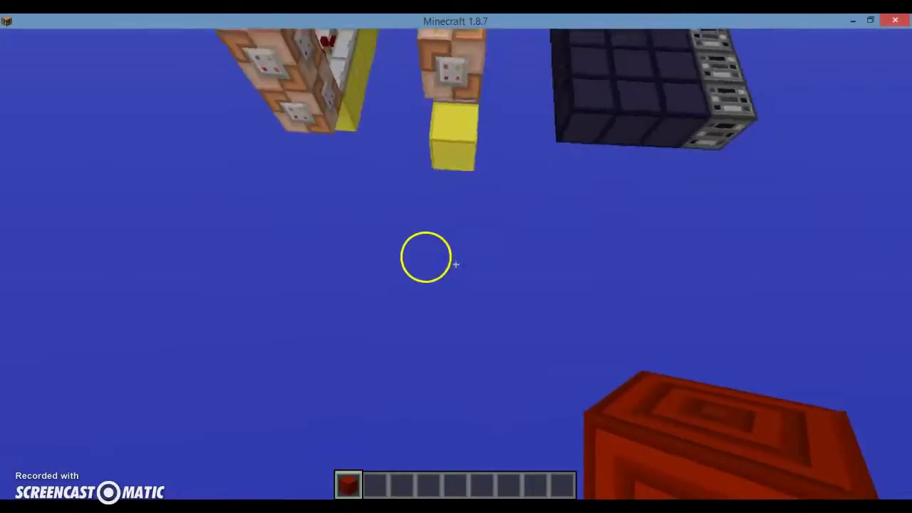
{"action": "key", "text": "space"}
{"action": "key", "text": "w"}
{"action": "key", "text": "s"}
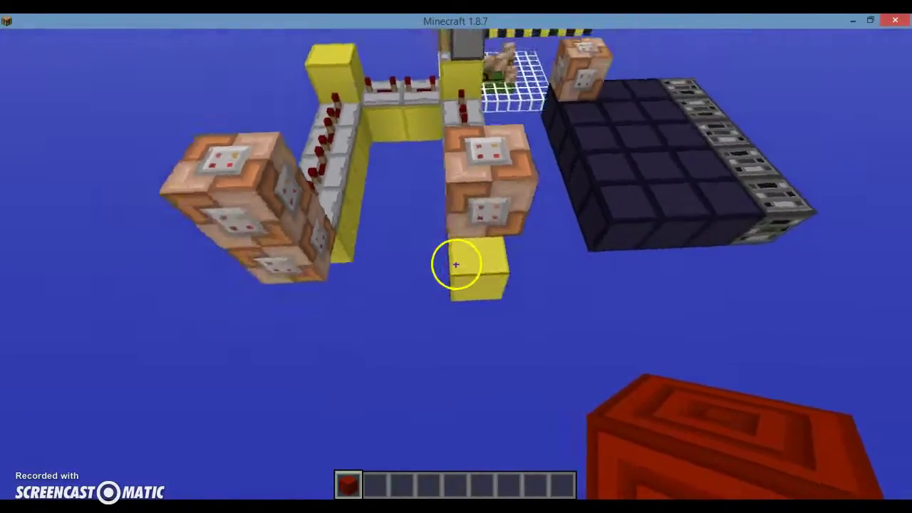
{"action": "key", "text": "w"}
{"action": "key", "text": "shift"}
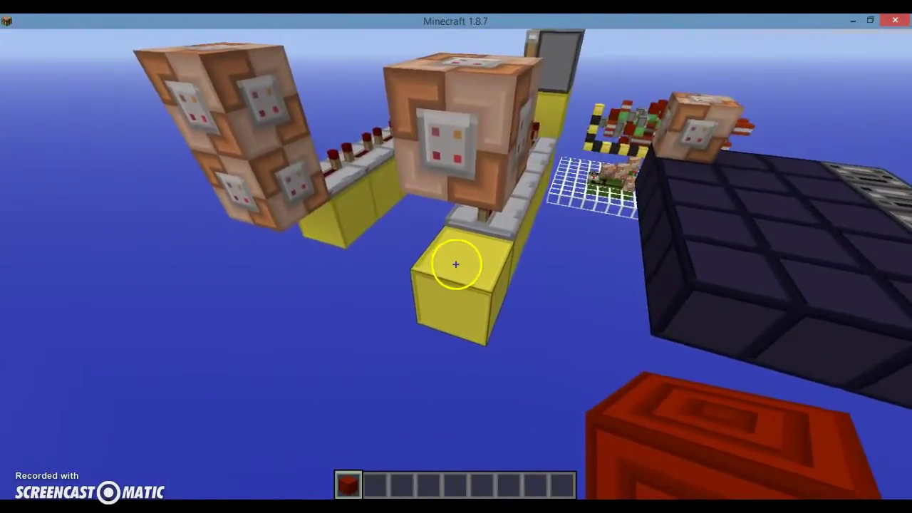
- Resume the game and pick and break the redstone block in the command-block pillar
{"action": "key", "text": "Escape"}
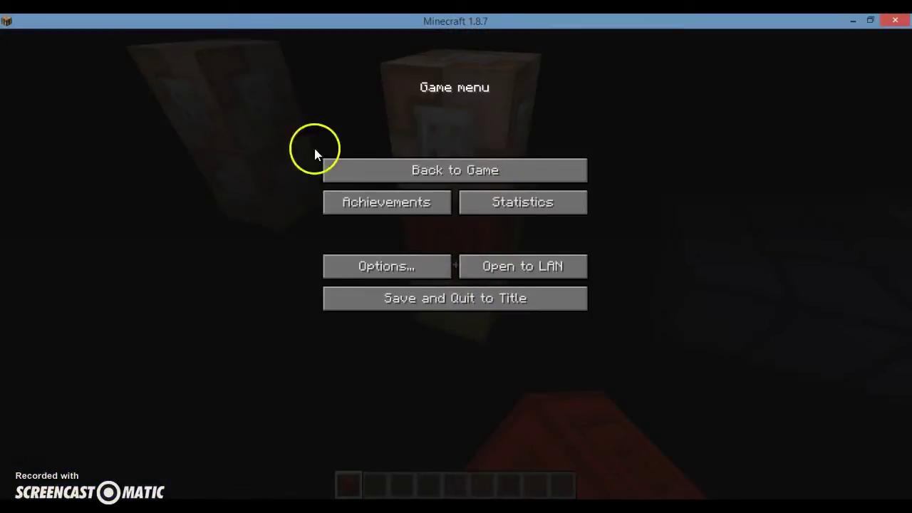
{"action": "left_click", "coordinate": [498, 178]}
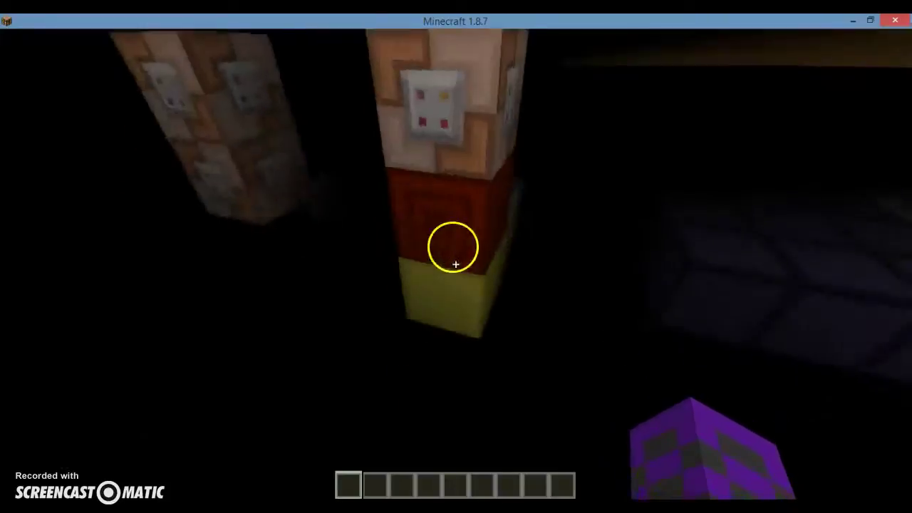
{"action": "middle_click", "coordinate": [455, 265]}
{"action": "left_click", "coordinate": [456, 264]}
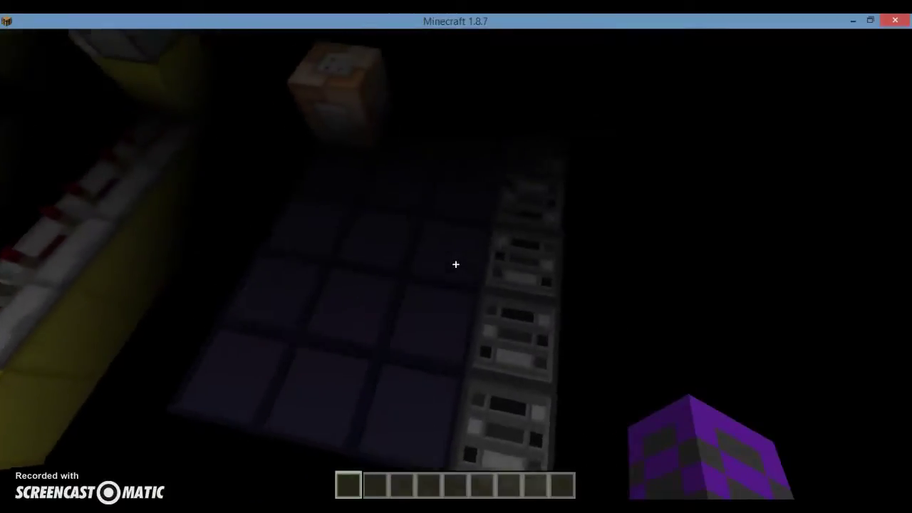
- Look over the orange command block, the yellow redstone build and the red carrier build
{"action": "left_click", "coordinate": [456, 264]}
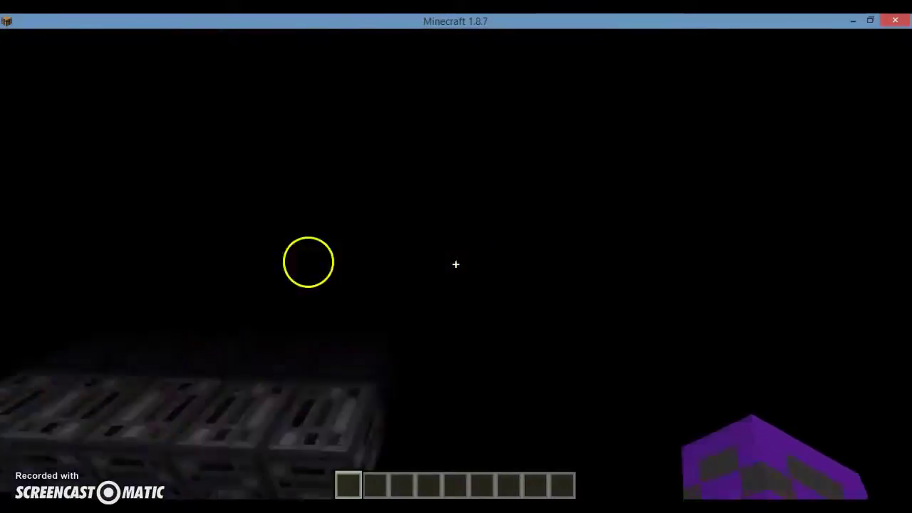
{"action": "mouse_move", "coordinate": [456, 264]}
{"action": "left_mouse_down"}
{"action": "mouse_move", "coordinate": [700, 336]}
{"action": "mouse_move", "coordinate": [456, 265]}
{"action": "left_mouse_up"}
{"action": "mouse_move", "coordinate": [456, 175]}
{"action": "left_mouse_down"}
{"action": "mouse_move", "coordinate": [450, 264]}
{"action": "mouse_move", "coordinate": [480, 275]}
{"action": "mouse_move", "coordinate": [456, 264]}
{"action": "mouse_move", "coordinate": [430, 273]}
{"action": "mouse_move", "coordinate": [472, 264]}
{"action": "mouse_move", "coordinate": [449, 261]}
{"action": "mouse_move", "coordinate": [455, 264]}
{"action": "left_mouse_up"}
{"action": "mouse_move", "coordinate": [394, 261]}
{"action": "left_mouse_down"}
{"action": "mouse_move", "coordinate": [462, 264]}
{"action": "mouse_move", "coordinate": [453, 261]}
{"action": "mouse_move", "coordinate": [461, 228]}
{"action": "mouse_move", "coordinate": [455, 264]}
{"action": "mouse_move", "coordinate": [372, 358]}
{"action": "mouse_move", "coordinate": [460, 261]}
{"action": "mouse_move", "coordinate": [406, 258]}
{"action": "mouse_move", "coordinate": [456, 263]}
{"action": "mouse_move", "coordinate": [447, 276]}
{"action": "left_mouse_up"}
- Spawn the Aircraft_Carrier onto the command blocks with the spawn egg, then hold the purple block
{"action": "key", "text": "w"}
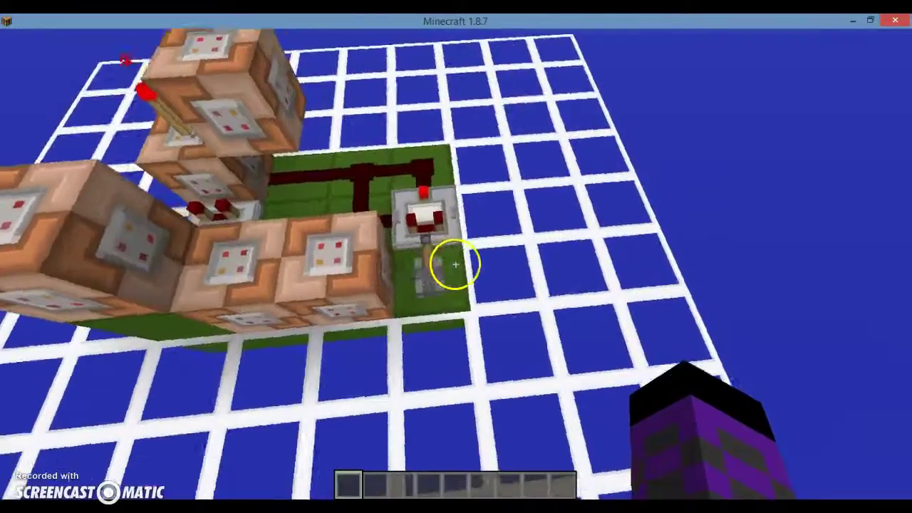
{"action": "key", "text": "s"}
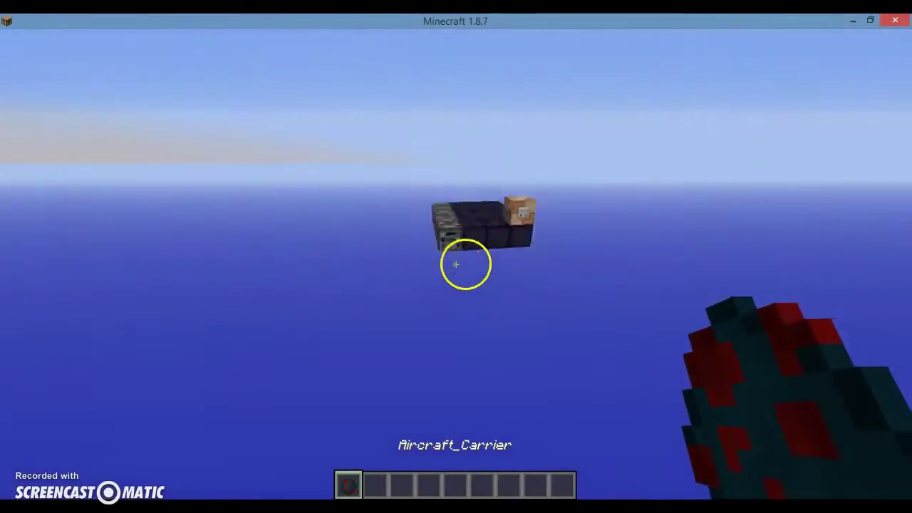
{"action": "key", "text": "w"}
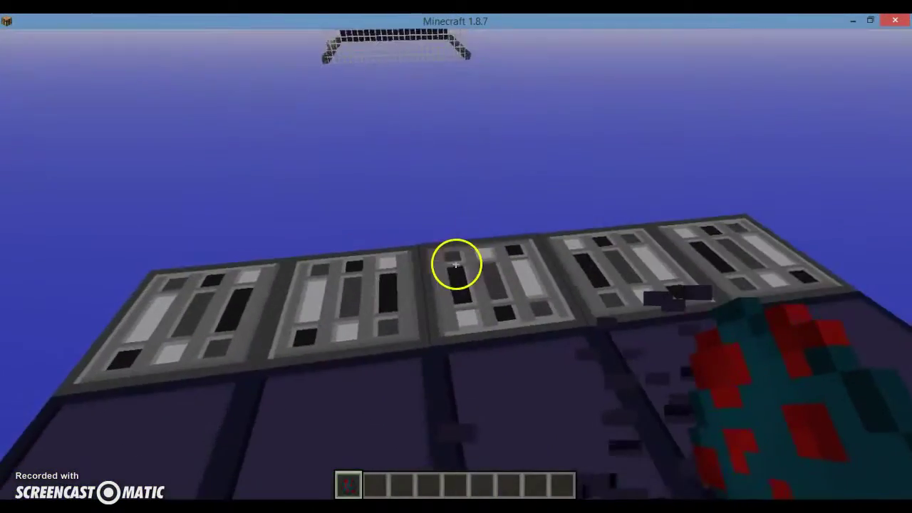
{"action": "key", "text": "s"}
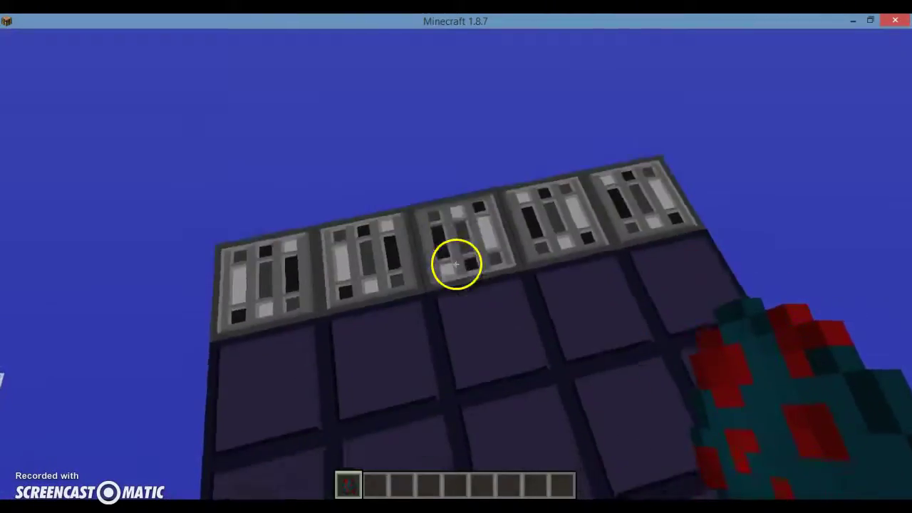
{"action": "right_click", "coordinate": [456, 264]}
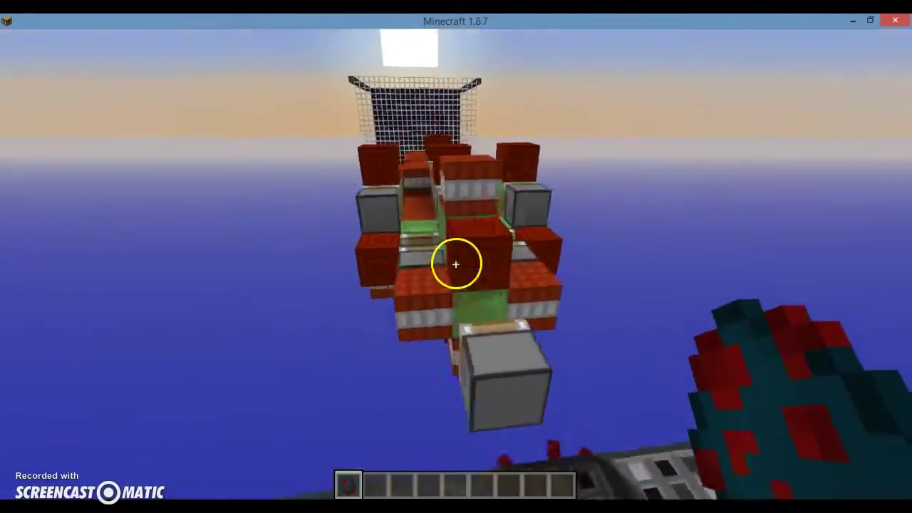
{"action": "key", "text": "3"}
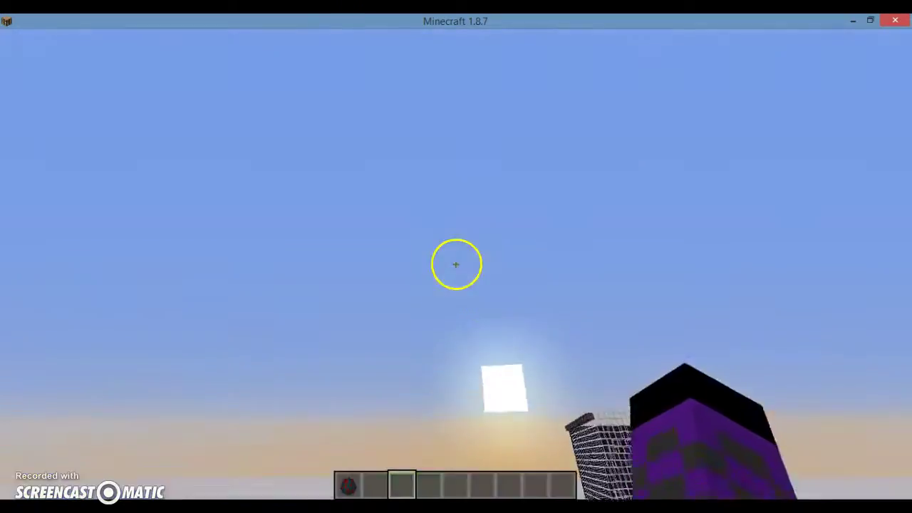
- Fly around the large glass grid and out toward the distant builds over the water
{"action": "key", "text": "w"}
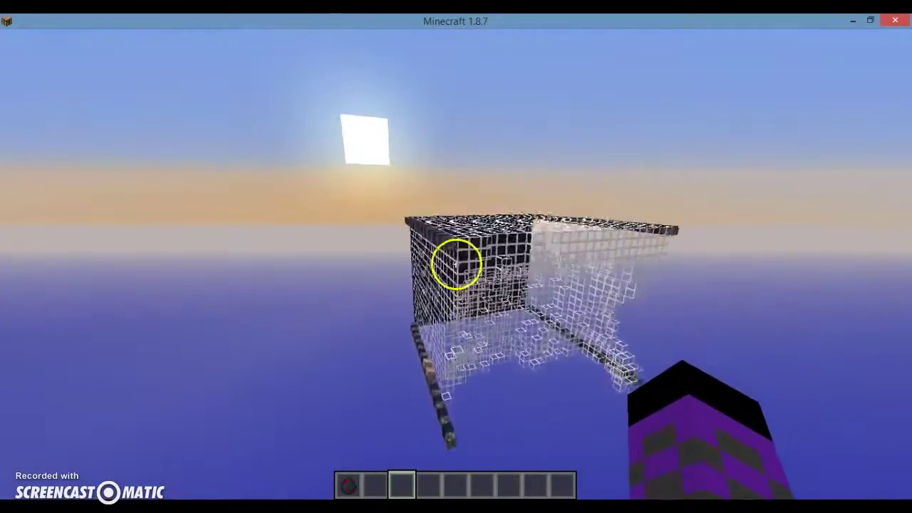
{"action": "key", "text": "shift"}
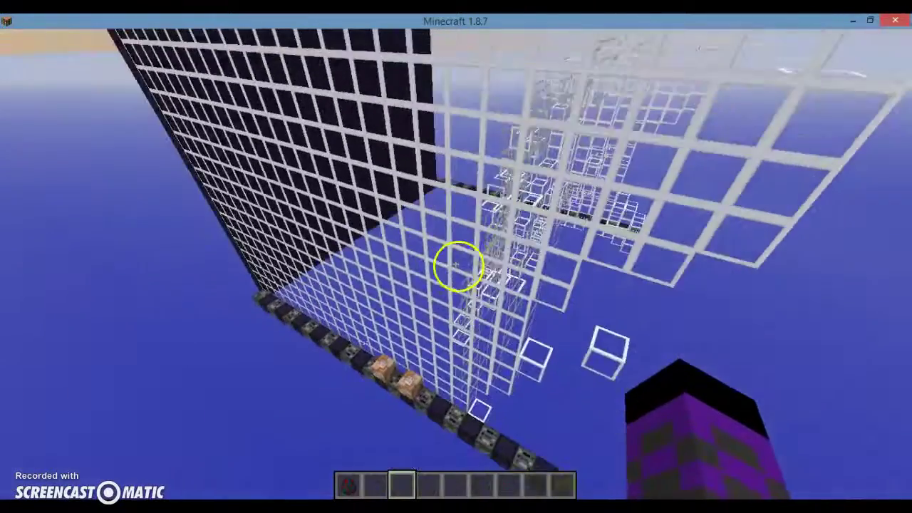
{"action": "key", "text": "Escape"}
{"action": "key", "text": "Escape"}
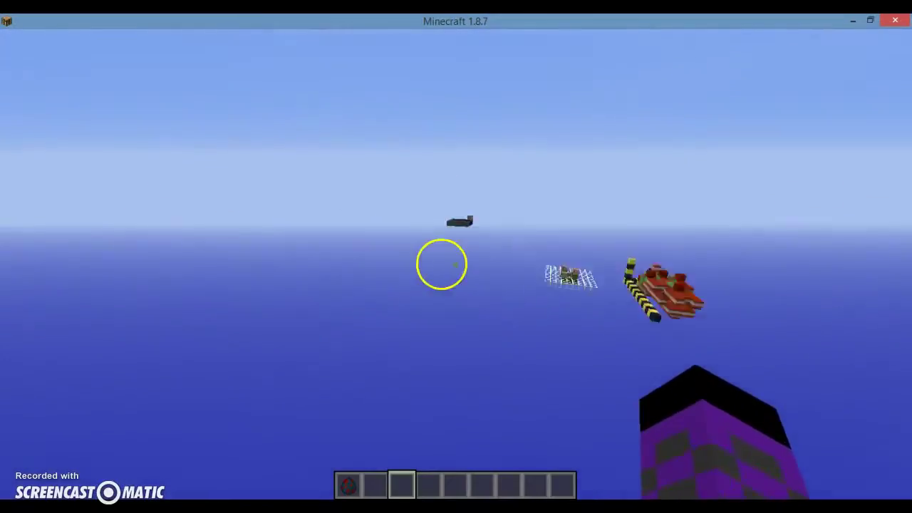
{"action": "key", "text": "w"}
{"action": "key", "text": "w"}
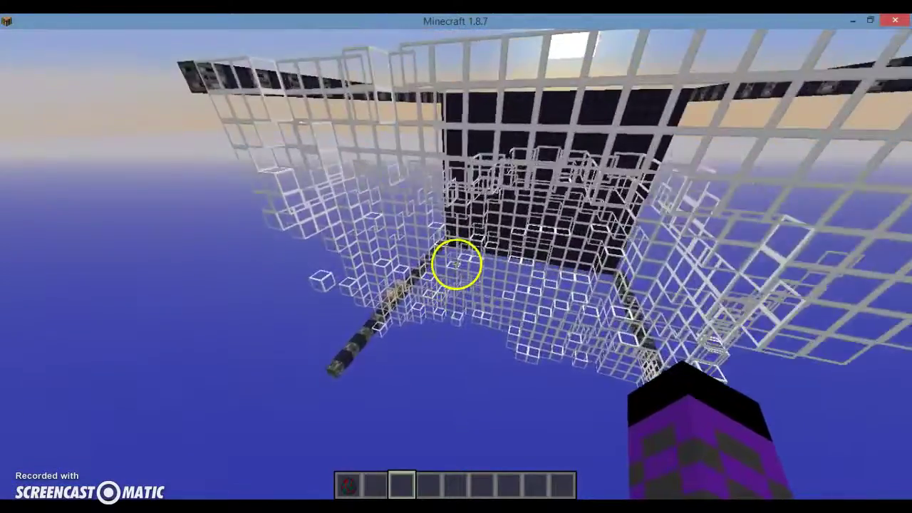
{"action": "key", "text": "w"}
{"action": "mouse_move", "coordinate": [456, 265]}
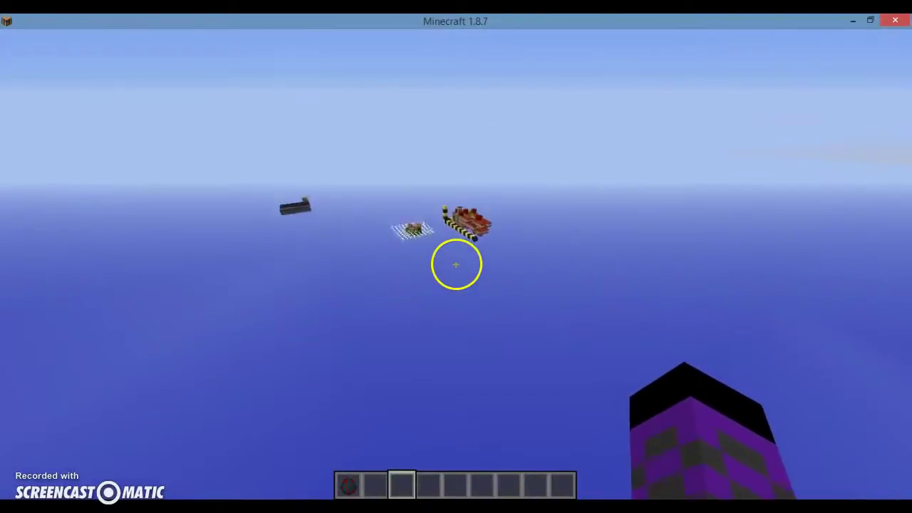
{"action": "key", "text": "w"}
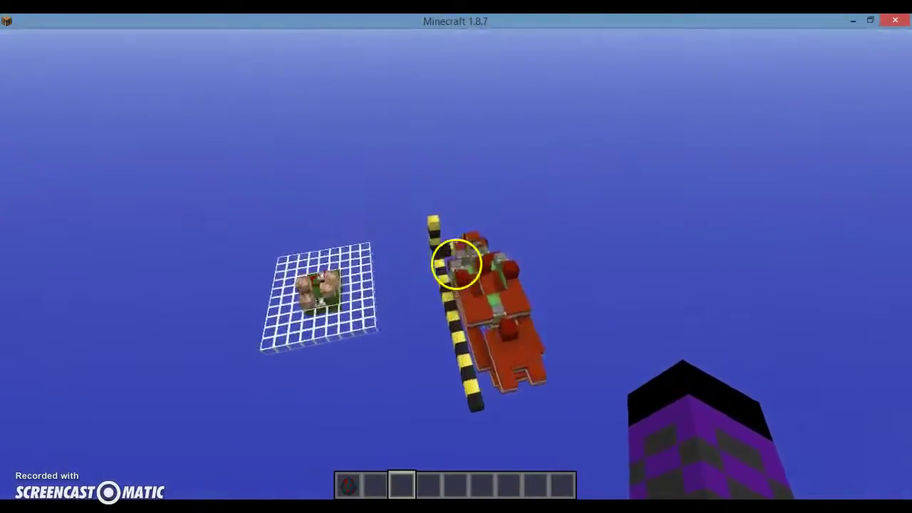
{"action": "key", "text": "Escape"}
- Save and quit to the title screen, then load the Missile Defence world
{"action": "left_click", "coordinate": [466, 308]}
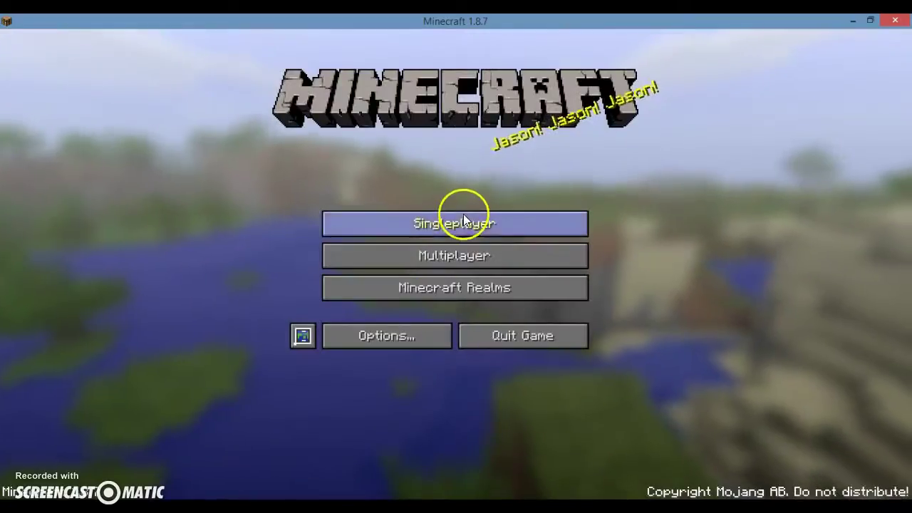
{"action": "left_click", "coordinate": [463, 220]}
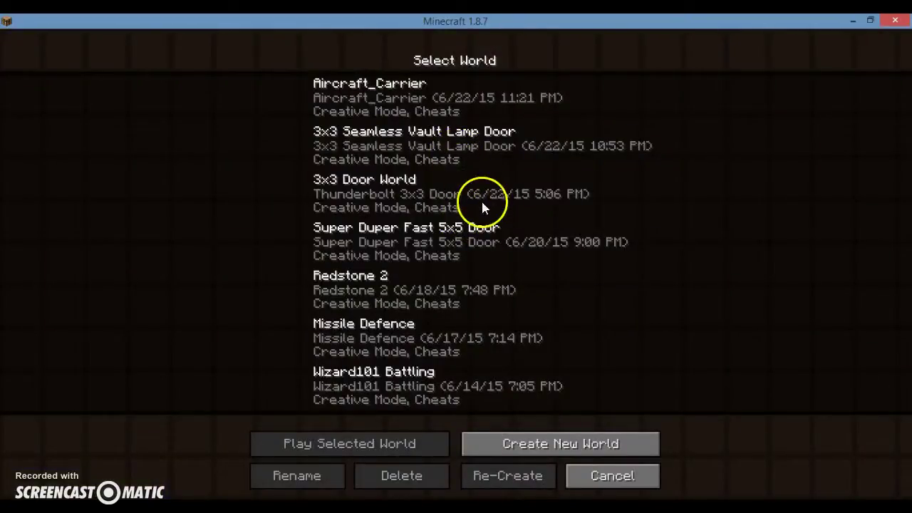
{"action": "double_click", "coordinate": [408, 334]}
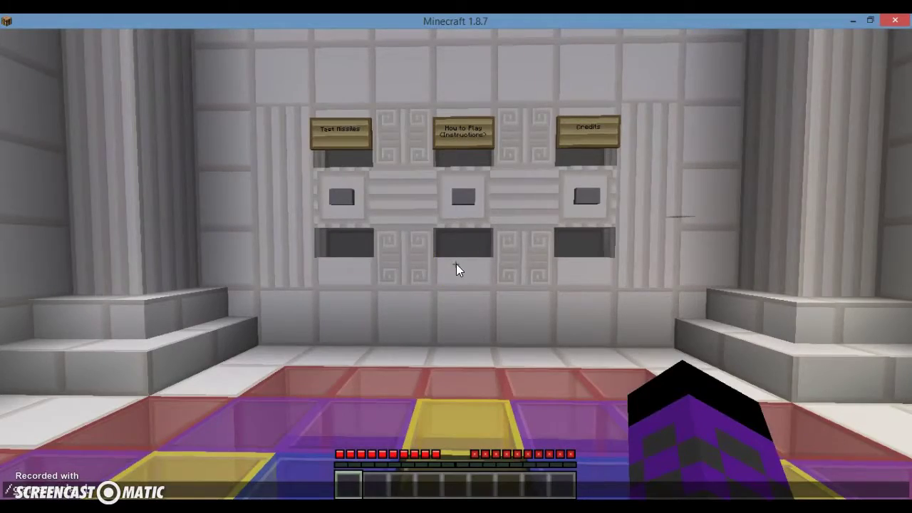
- Switch to a game mode without health and fly toward the floating block and glass
{"action": "left_click", "coordinate": [456, 269]}
{"action": "key", "text": "space"}
{"action": "key", "text": "space"}
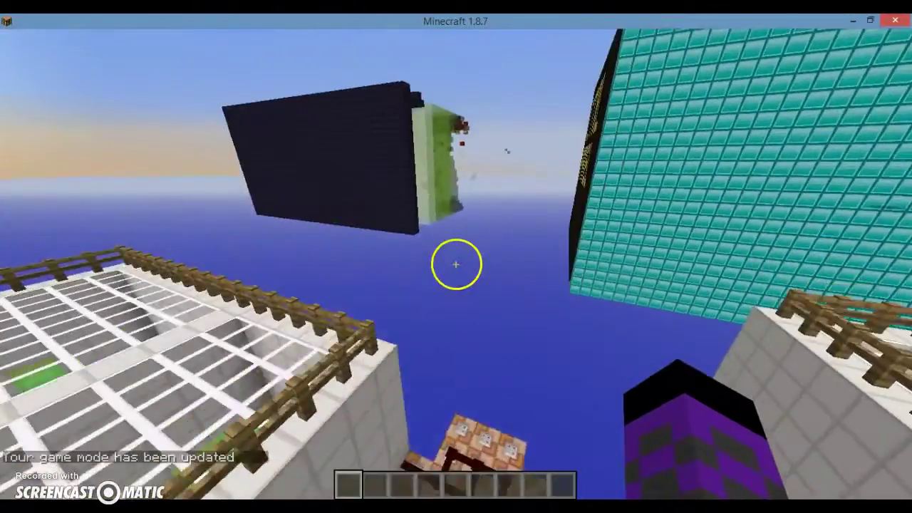
{"action": "key", "text": "w"}
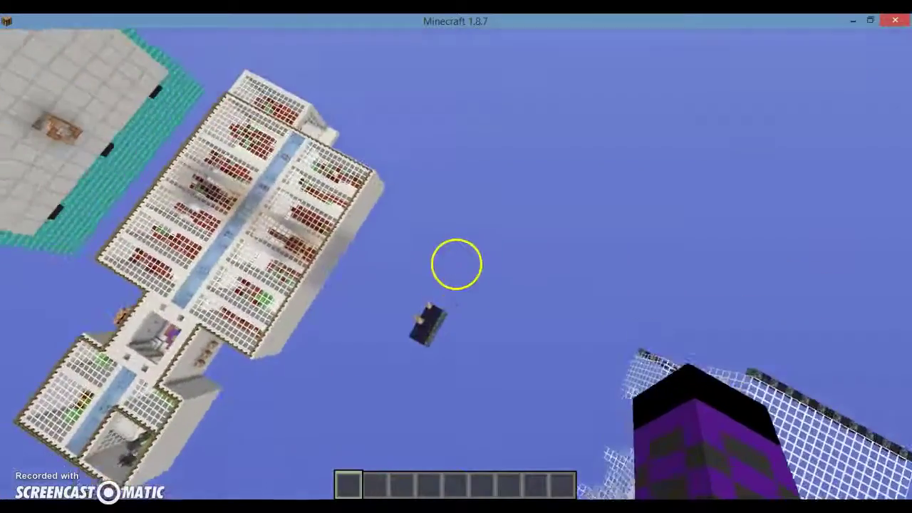
{"action": "key", "text": "Escape"}
{"action": "key", "text": "Escape"}
- Inspect the command blocks' fill and clone commands
{"action": "left_click", "coordinate": [457, 269]}
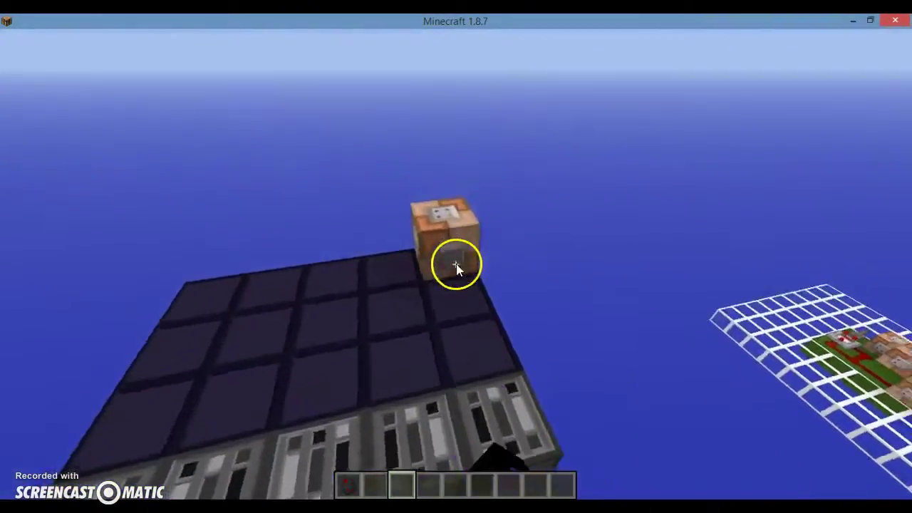
{"action": "right_click", "coordinate": [456, 263]}
{"action": "key", "text": "Escape"}
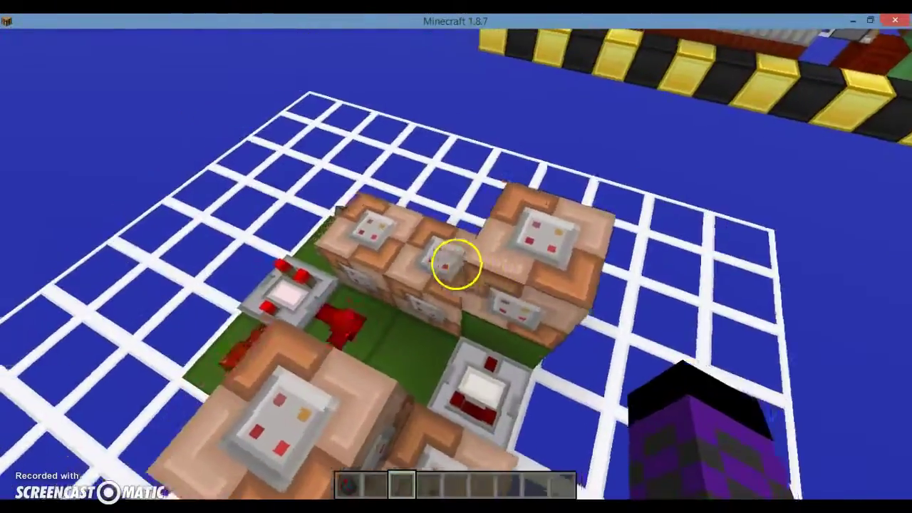
{"action": "right_click", "coordinate": [456, 264]}
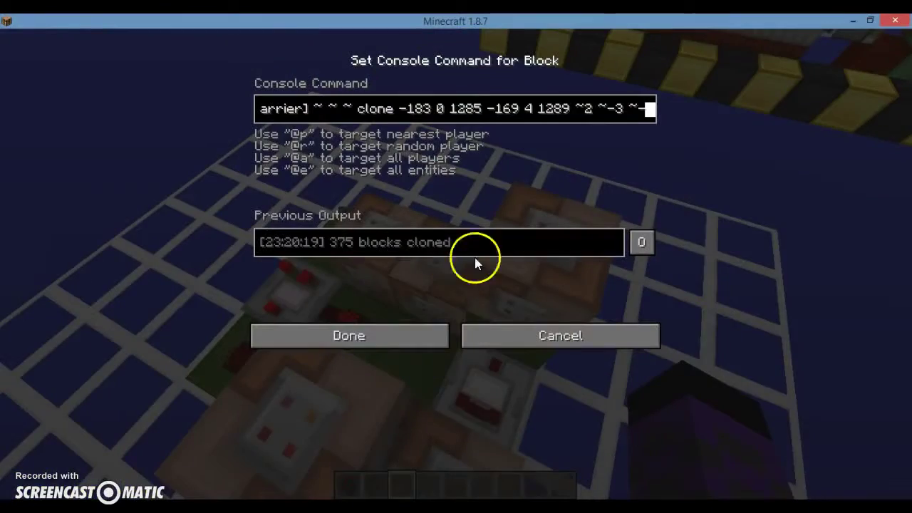
{"action": "key", "text": "Escape"}
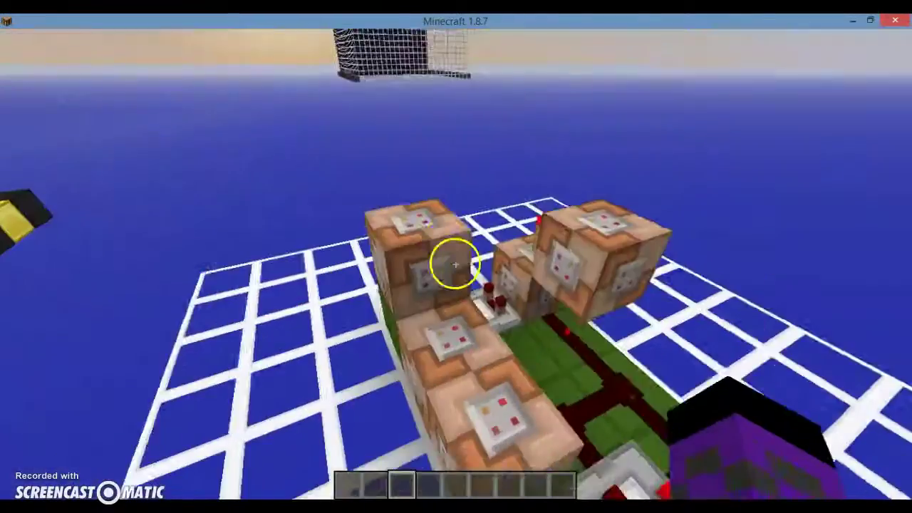
- Get an Aircraft_Carrier spawn egg from the machine and spawn another carrier with it
{"action": "scroll", "coordinate": [456, 264], "scroll_direction": "up", "scroll_amount": 1}
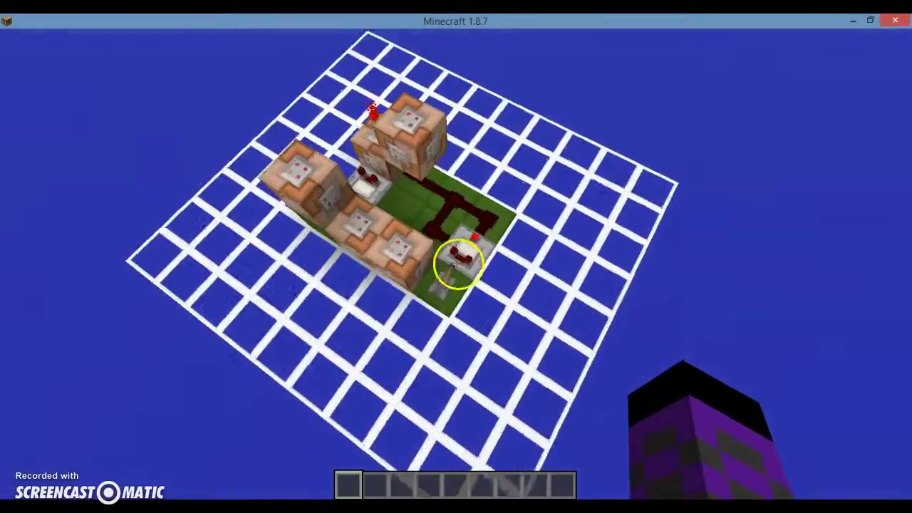
{"action": "right_click", "coordinate": [456, 264]}
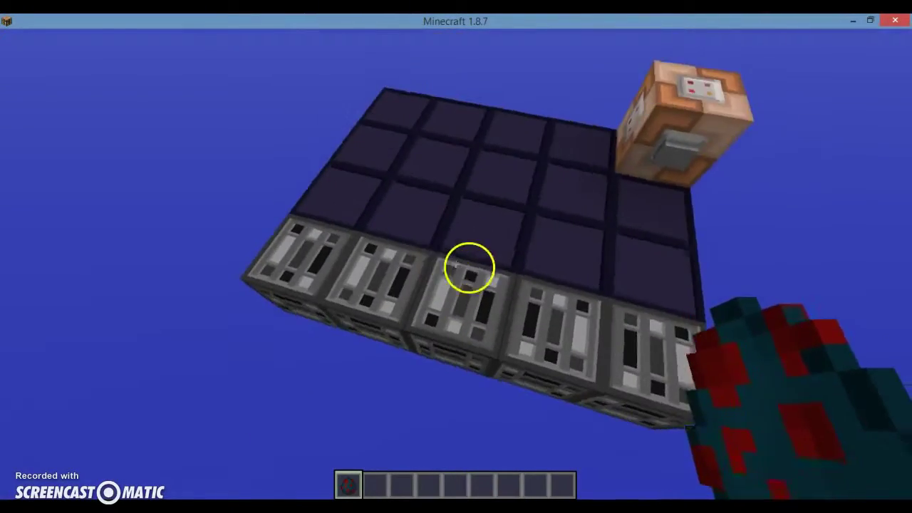
{"action": "right_click", "coordinate": [468, 267]}
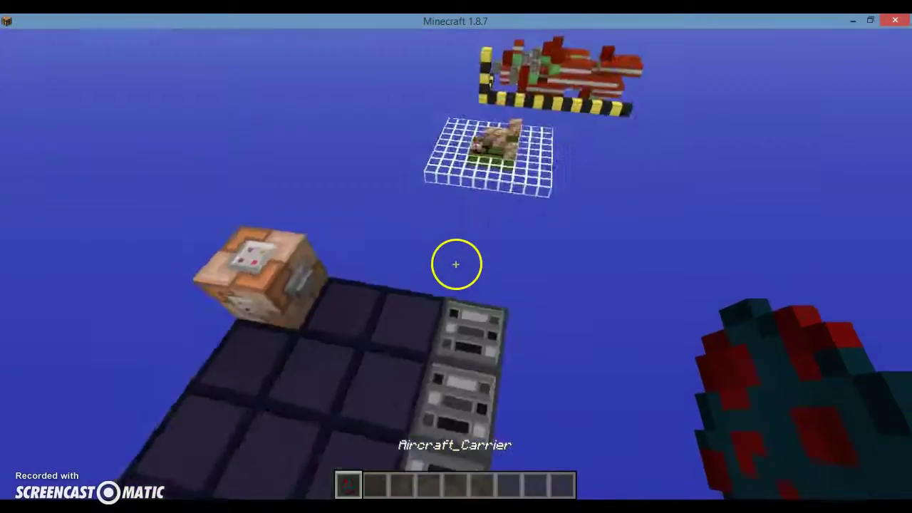
{"action": "scroll", "coordinate": [456, 265], "scroll_direction": "down", "scroll_amount": 2}
{"action": "scroll", "coordinate": [456, 265], "scroll_direction": "up", "scroll_amount": 2}
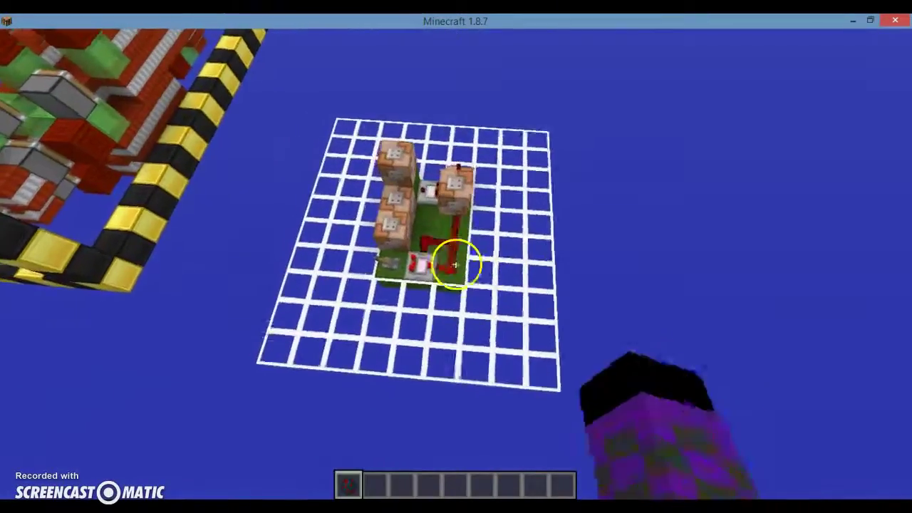
{"action": "scroll", "coordinate": [456, 264], "scroll_direction": "down", "scroll_amount": 1}
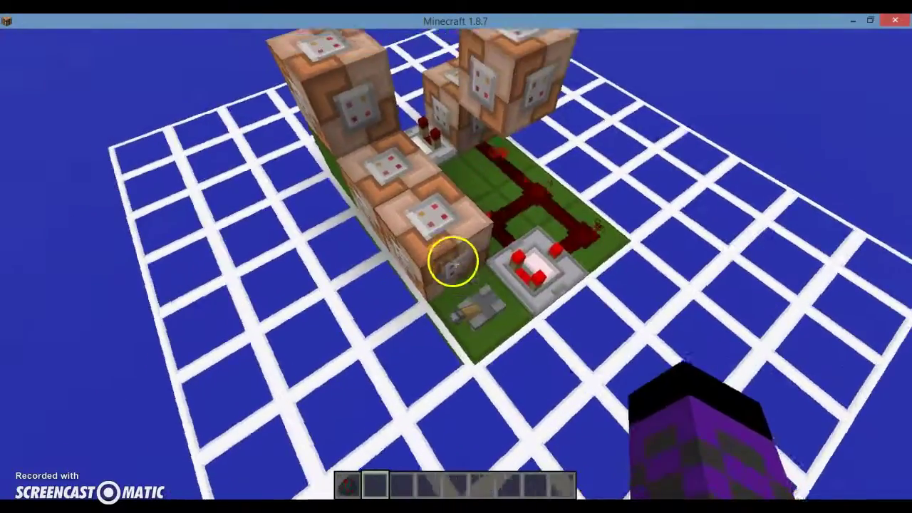
- Inspect the egg-giving command block, then view the Aircraft_Carrier spawn egg in the creative inventory
{"action": "right_click", "coordinate": [455, 264]}
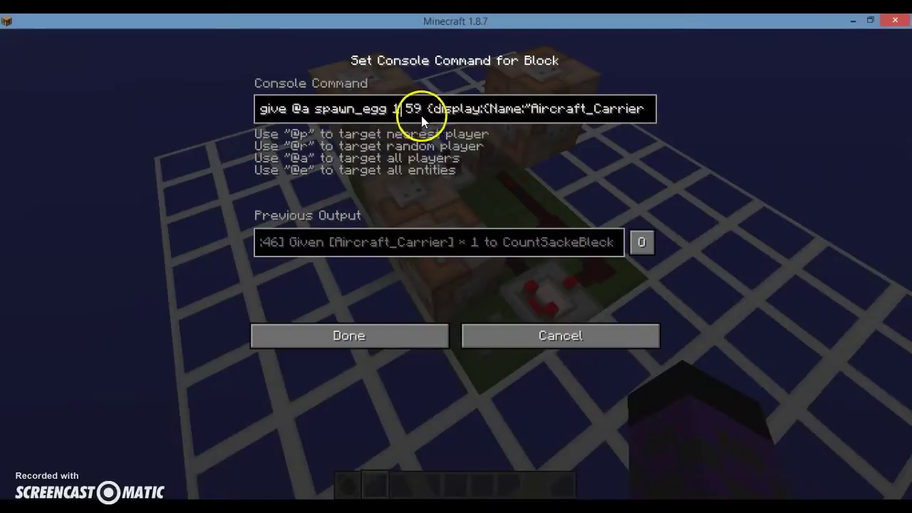
{"action": "left_click", "coordinate": [438, 334]}
{"action": "key", "text": "e"}
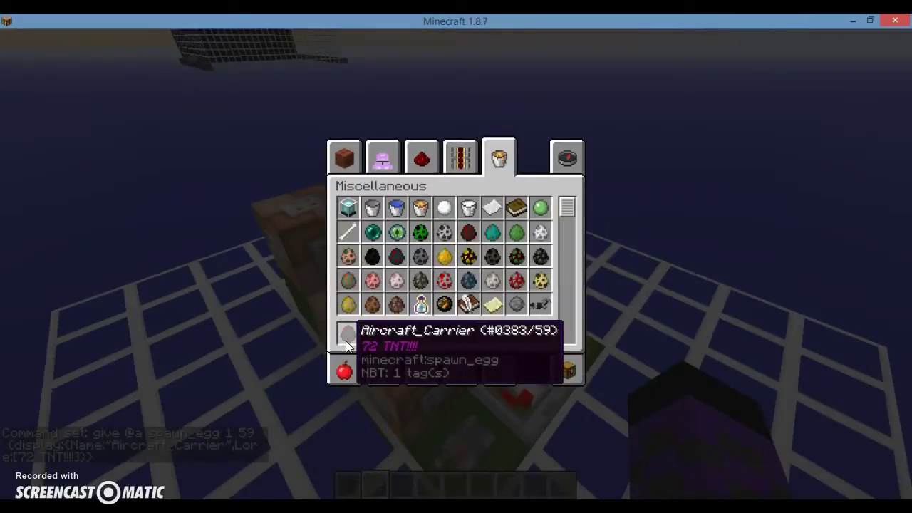
{"action": "key", "text": "e"}
- Highlight the Aircraft_Carrier display name inside the /give command's display tag
{"action": "right_click", "coordinate": [455, 262]}
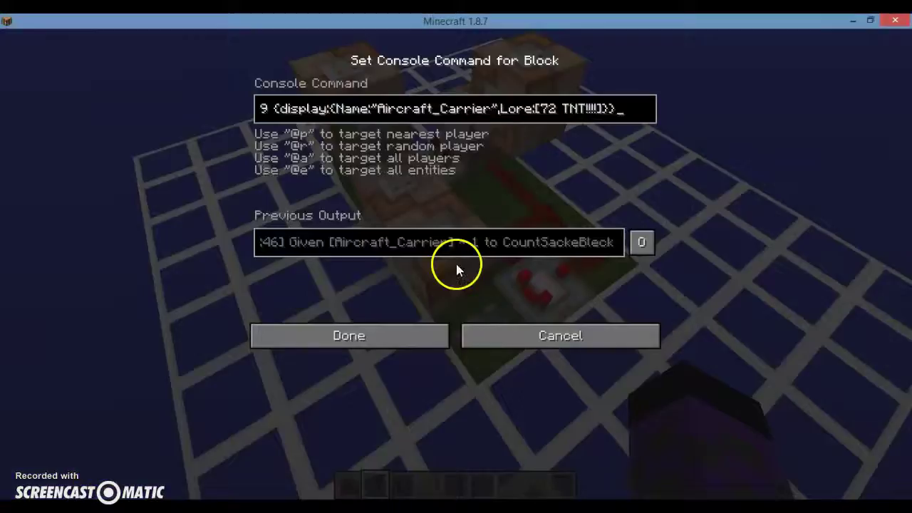
{"action": "left_click", "coordinate": [280, 112]}
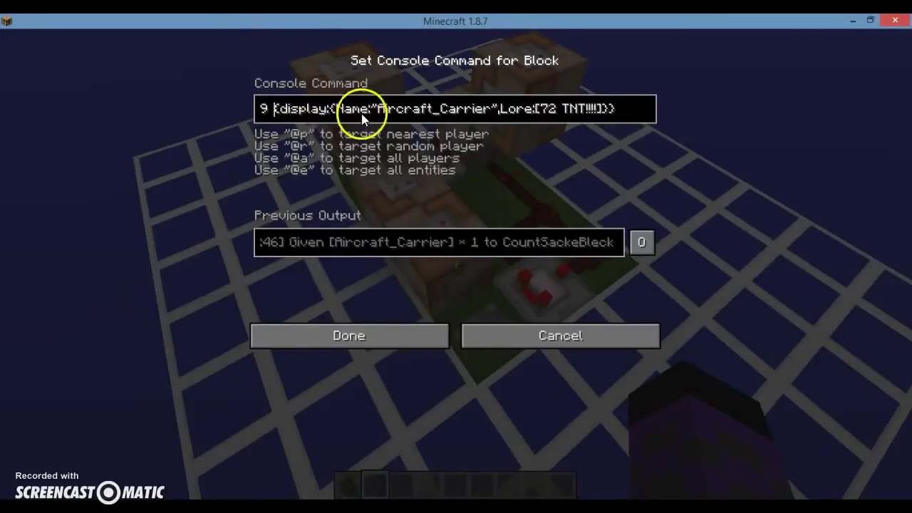
{"action": "key", "text": "shift+Right"}
{"action": "key", "text": "shift+Right"}
{"action": "key", "text": "shift+Right"}
{"action": "key", "text": "shift+Left"}
{"action": "key", "text": "shift+Left"}
{"action": "key", "text": "shift+Left"}
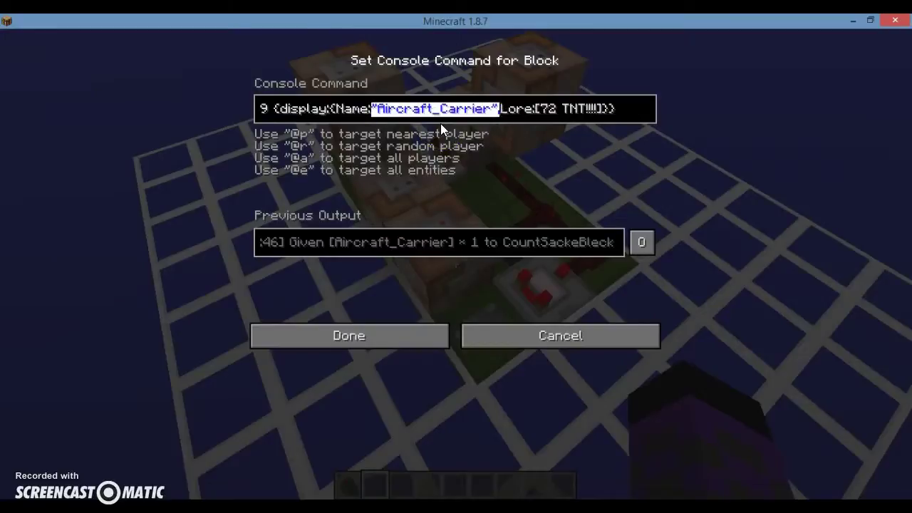
{"action": "key", "text": "shift+Right"}
{"action": "key", "text": "Left"}
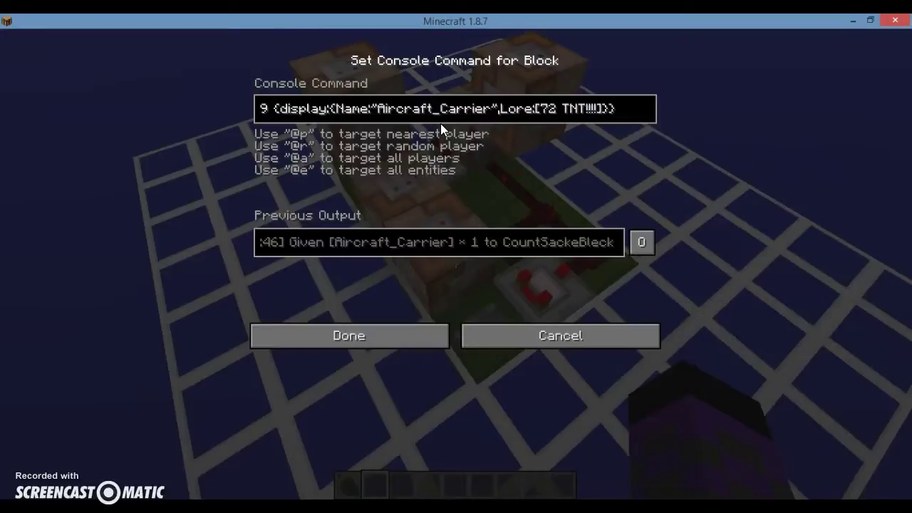
{"action": "key", "text": "Right"}
{"action": "key", "text": "shift+Left"}
{"action": "key", "text": "shift+Left"}
{"action": "key", "text": "shift+Left"}
{"action": "key", "text": "shift+Left"}
{"action": "key", "text": "shift+Right"}
{"action": "key", "text": "shift+Right"}
{"action": "key", "text": "shift+Left"}
{"action": "key", "text": "shift+Right"}
{"action": "key", "text": "shift+Left"}
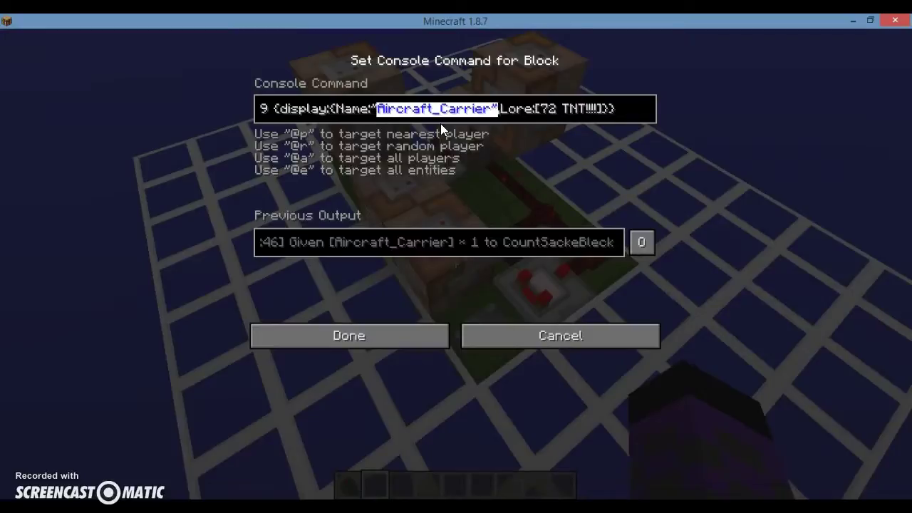
{"action": "key", "text": "Left"}
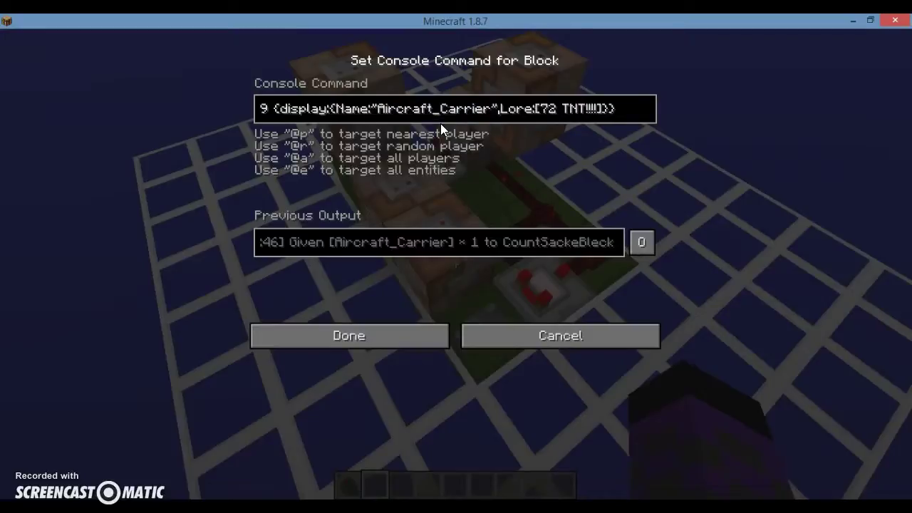
{"action": "key", "text": "shift+Right"}
{"action": "key", "text": "shift+Right"}
{"action": "key", "text": "shift+Right"}
{"action": "key", "text": "shift+Right"}
{"action": "key", "text": "shift+Right"}
{"action": "key", "text": "shift+Right"}
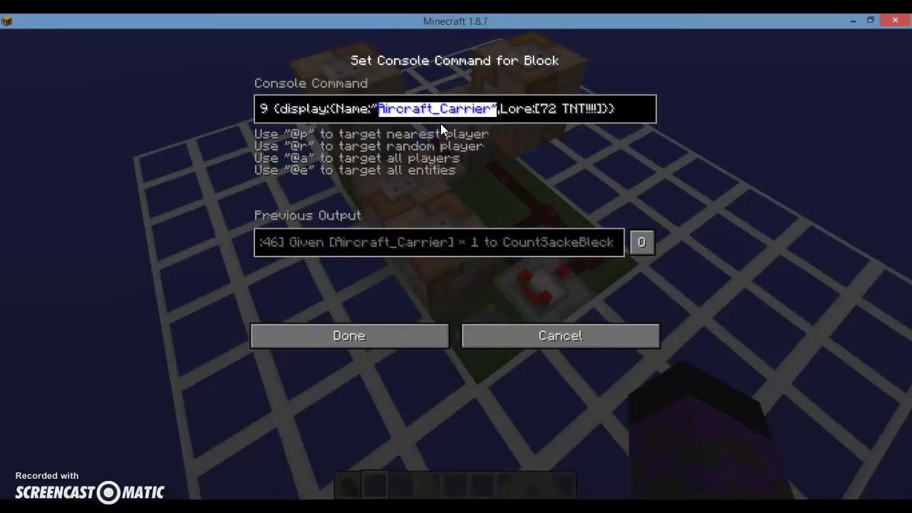
{"action": "key", "text": "Right"}
{"action": "key", "text": "Right"}
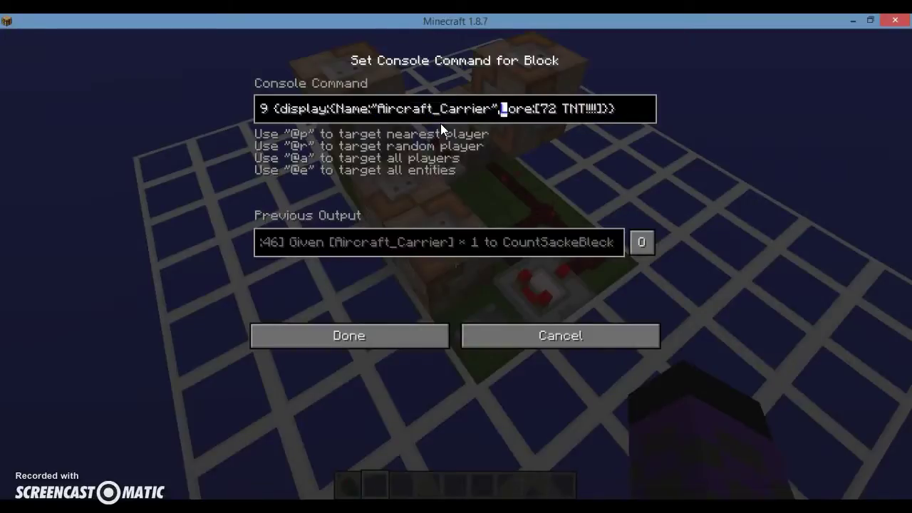
- Return to the world and check the creative inventory once more
{"action": "key", "text": "Return"}
{"action": "left_click", "coordinate": [456, 264]}
{"action": "key", "text": "e"}
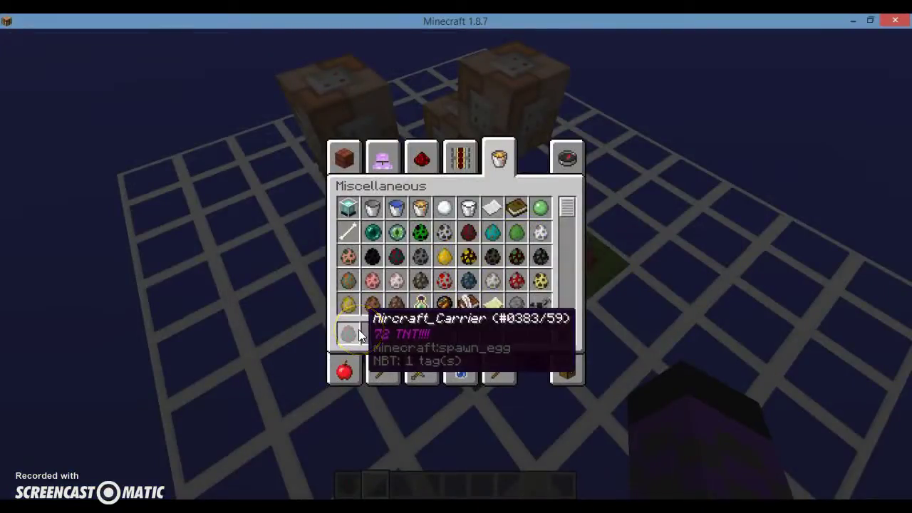
{"action": "key", "text": "e"}
- Select the '72 TNT!!!!' lore text in the command, then exit without changes
{"action": "right_click", "coordinate": [454, 264]}
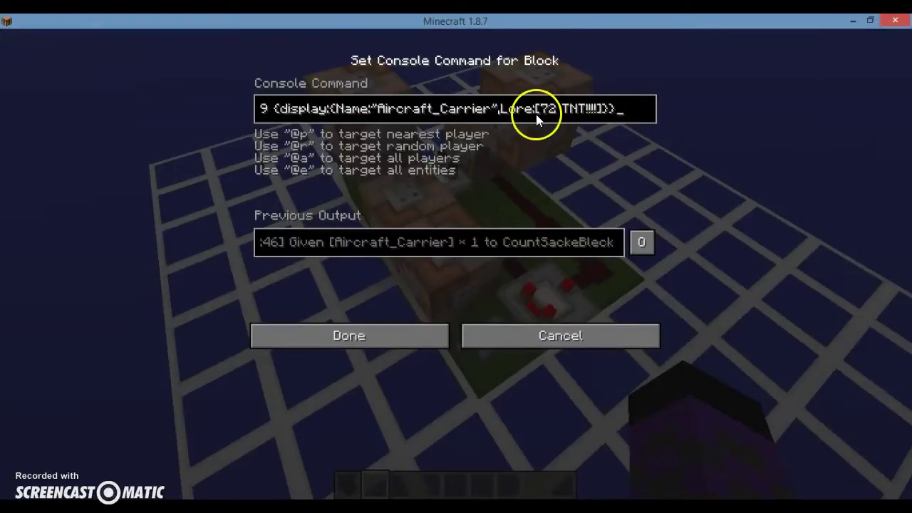
{"action": "left_click", "coordinate": [536, 114]}
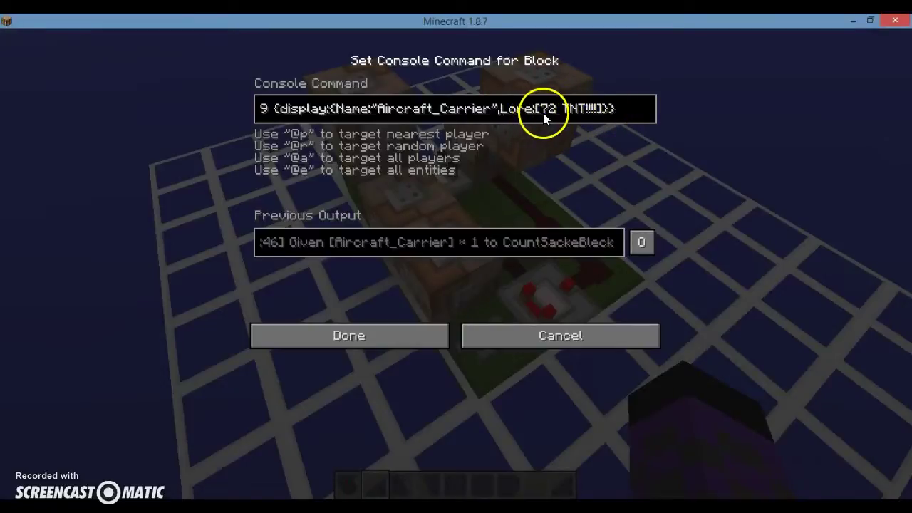
{"action": "key", "text": "shift+Right"}
{"action": "key", "text": "shift+Right"}
{"action": "key", "text": "shift+Right"}
{"action": "key", "text": "shift+Right"}
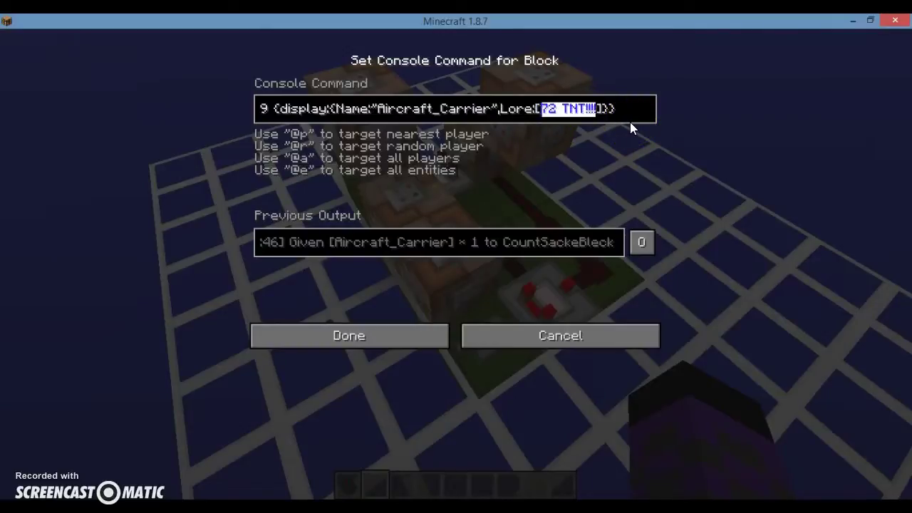
{"action": "key", "text": "Escape"}
{"action": "key", "text": "w"}
{"action": "key", "text": "space"}
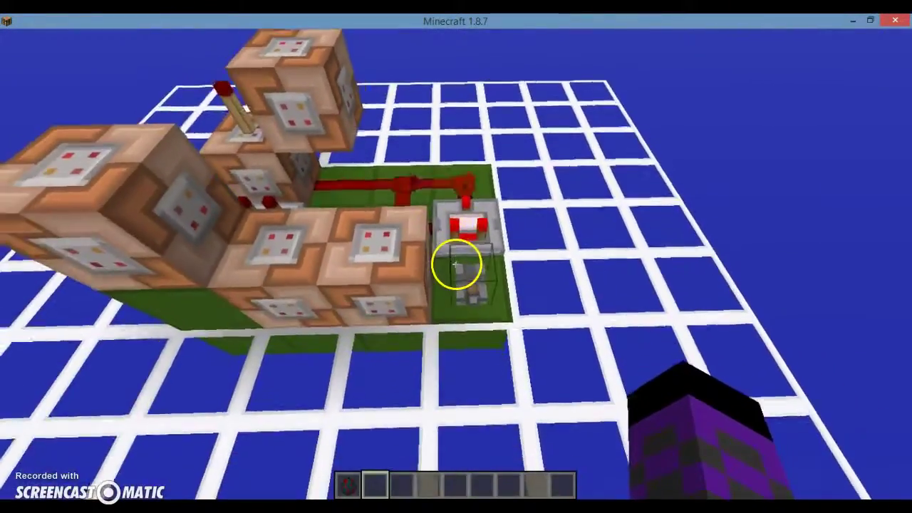
{"action": "key", "text": "shift"}
{"action": "key", "text": "space"}
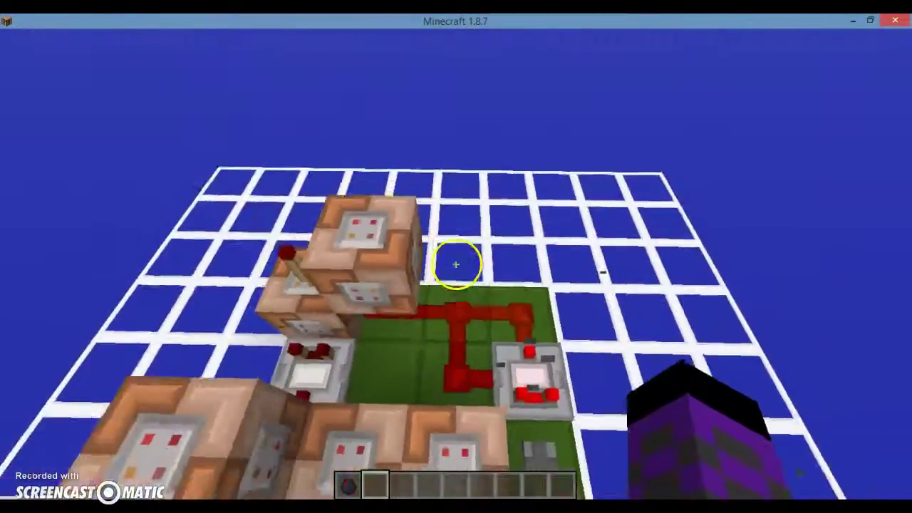
{"action": "key", "text": "shift"}
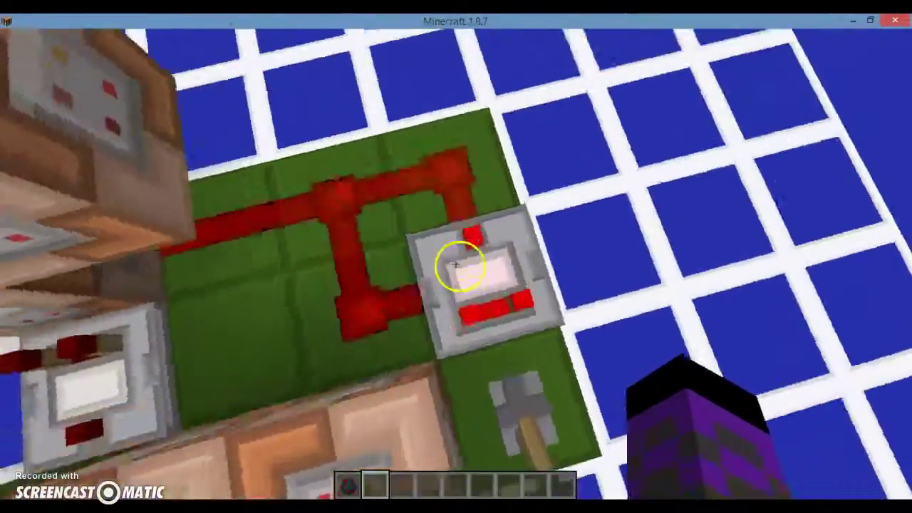
{"action": "key", "text": "s"}
{"action": "key", "text": "w"}
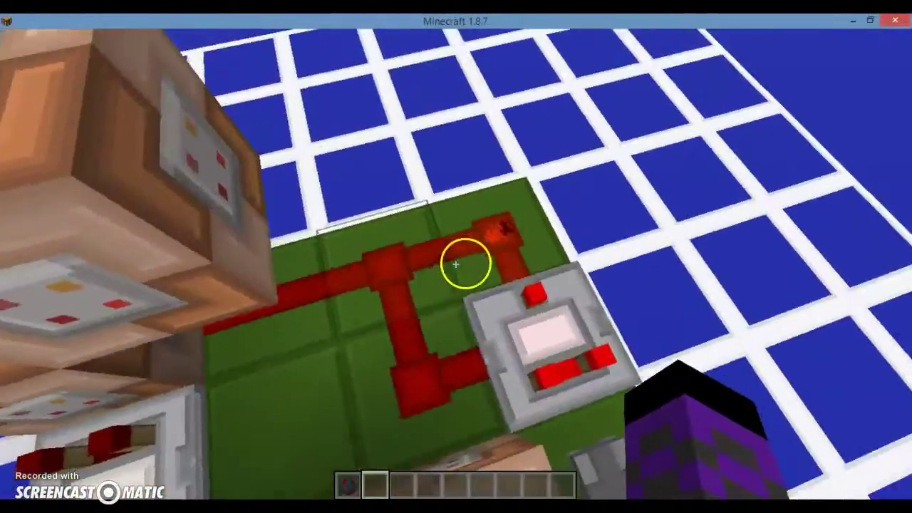
{"action": "key", "text": "w"}
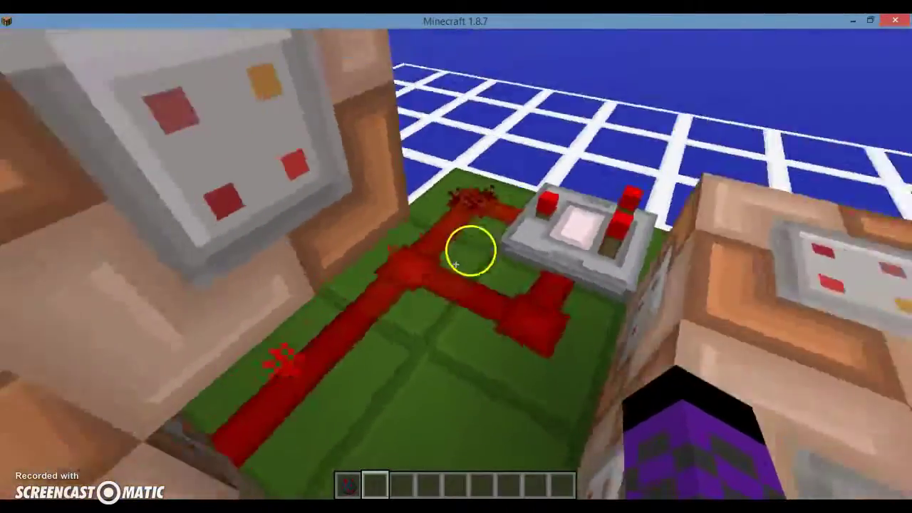
{"action": "key", "text": "s"}
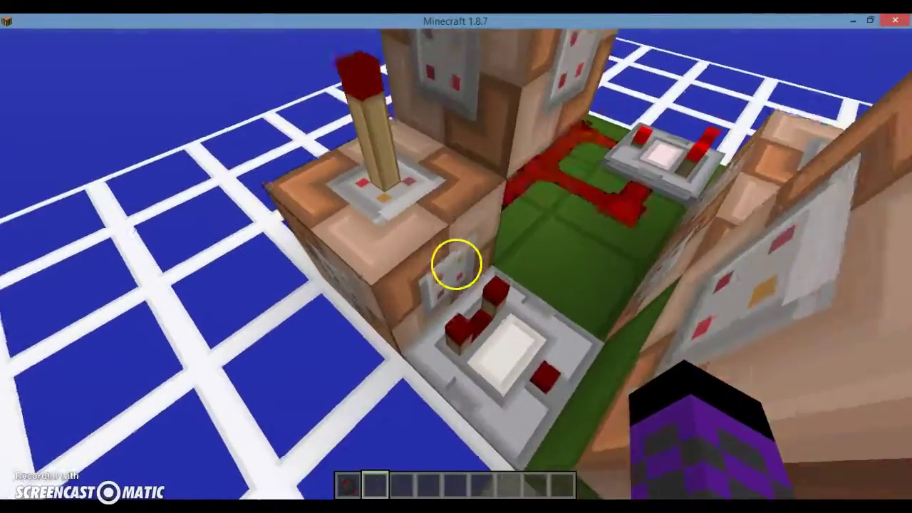
{"action": "key", "text": "s"}
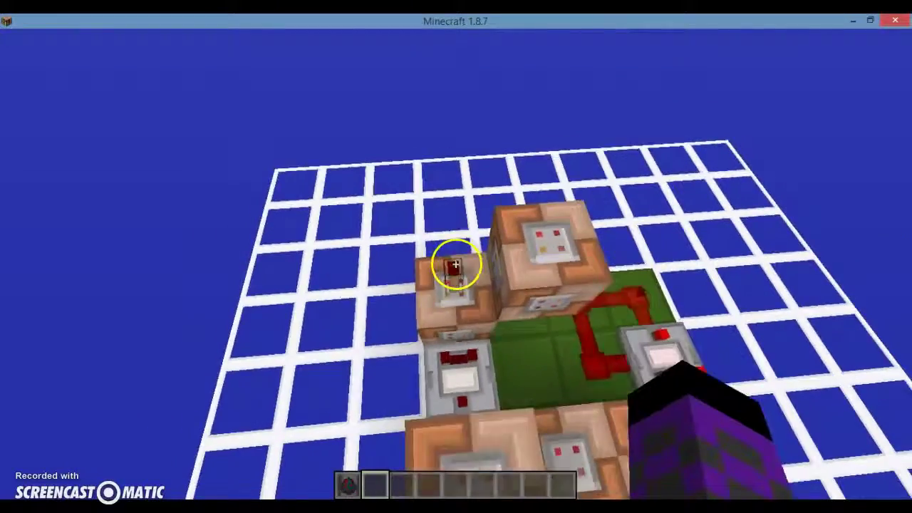
{"action": "key", "text": "w"}
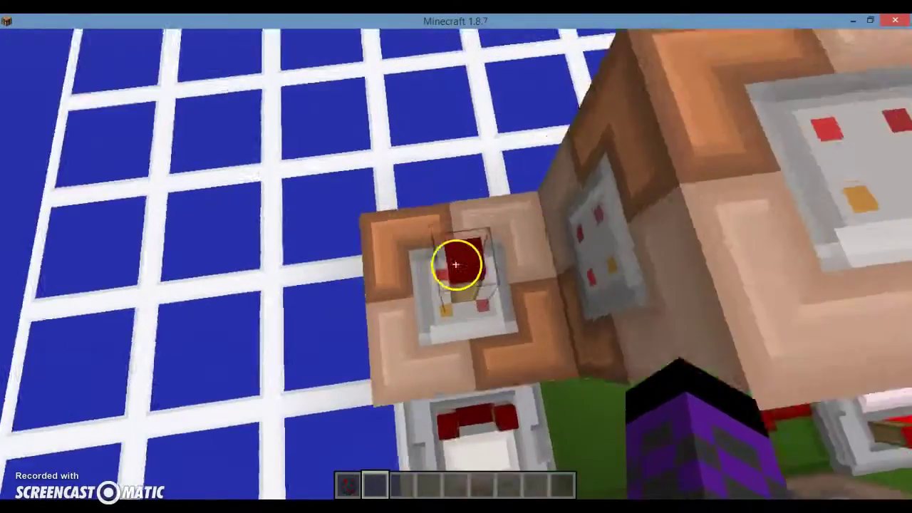
{"action": "key", "text": "s"}
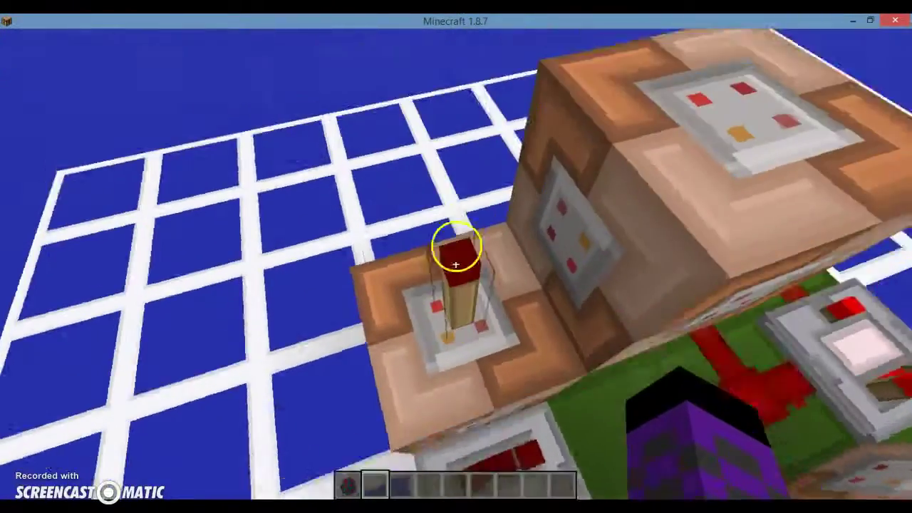
{"action": "key", "text": "w"}
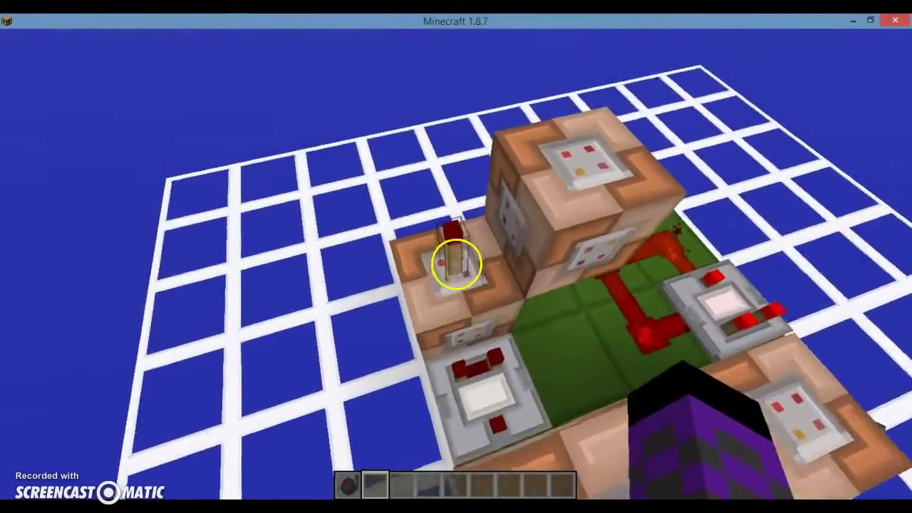
{"action": "key", "text": "s"}
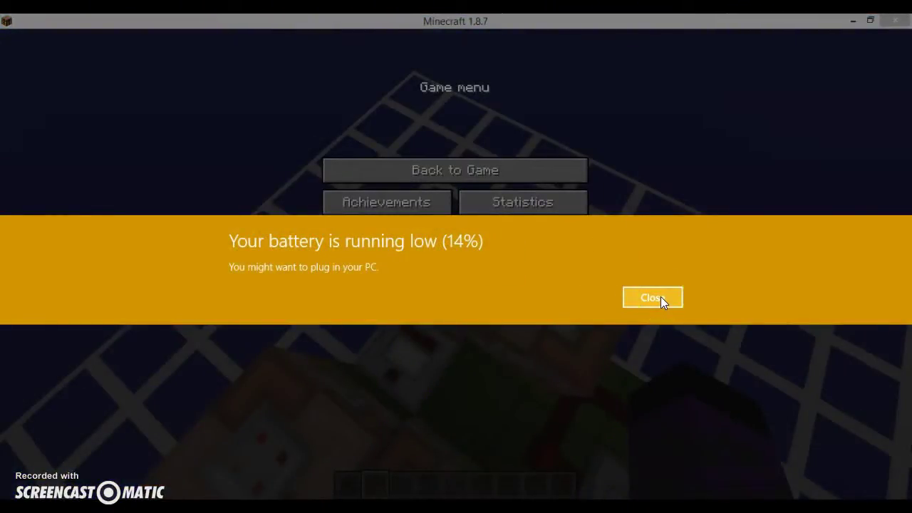
- Dismiss the battery warning, take a Redstone Torch, and use the Aircraft_Carrier egg from slot 1
{"action": "left_click", "coordinate": [660, 296]}
{"action": "left_click", "coordinate": [516, 179]}
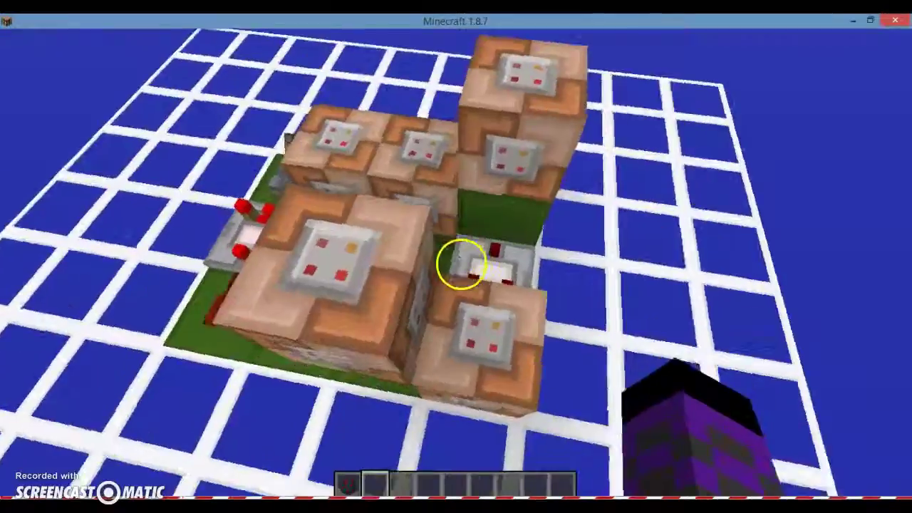
{"action": "key", "text": "e"}
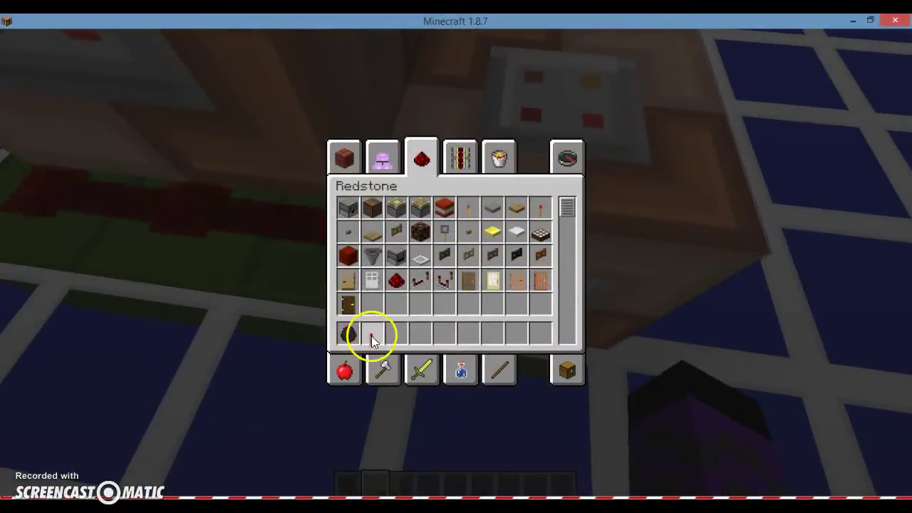
{"action": "key", "text": "e"}
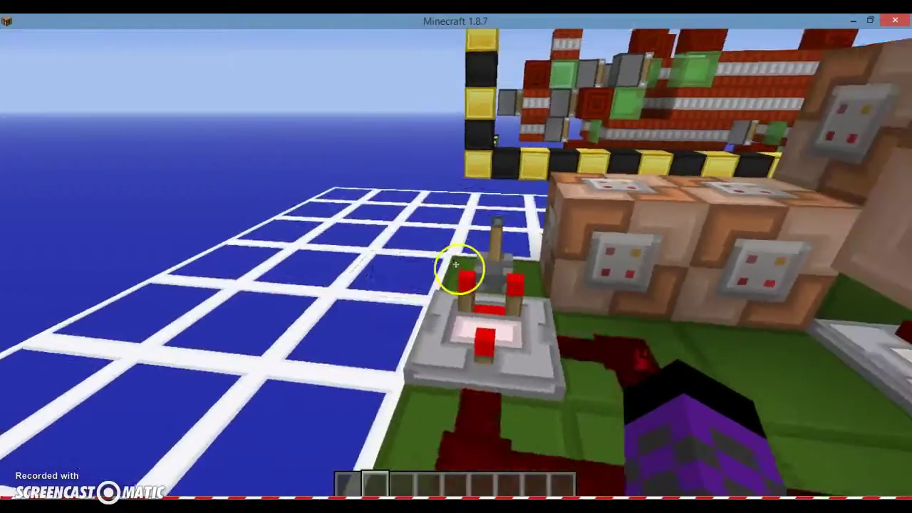
{"action": "scroll", "coordinate": [455, 264], "scroll_direction": "up", "scroll_amount": 1}
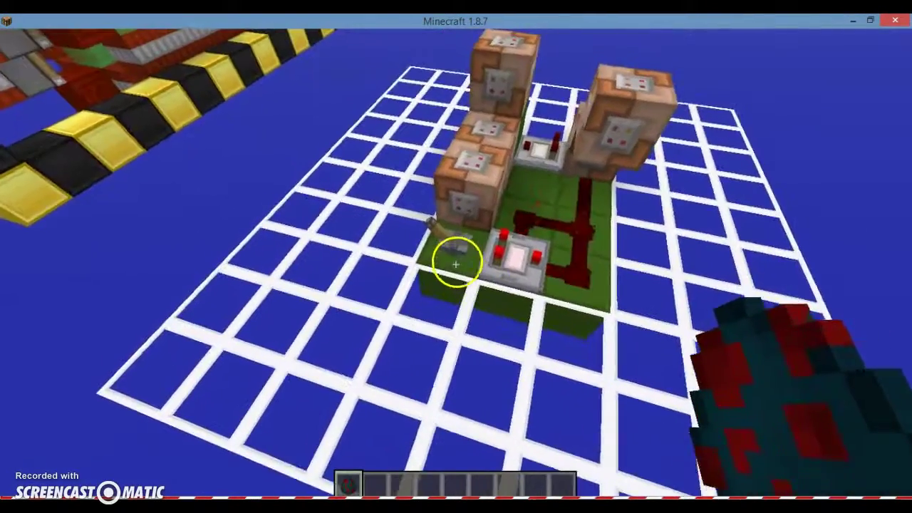
{"action": "right_click", "coordinate": [455, 264]}
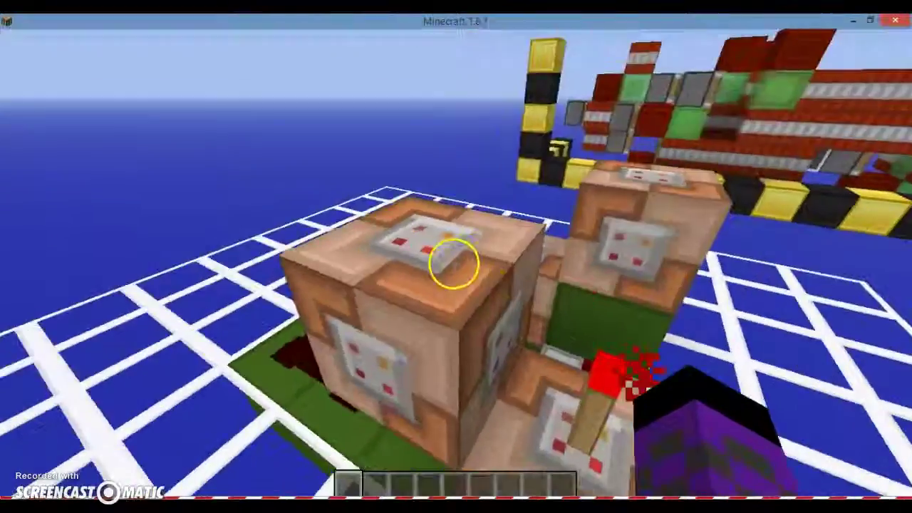
{"action": "right_click", "coordinate": [456, 265]}
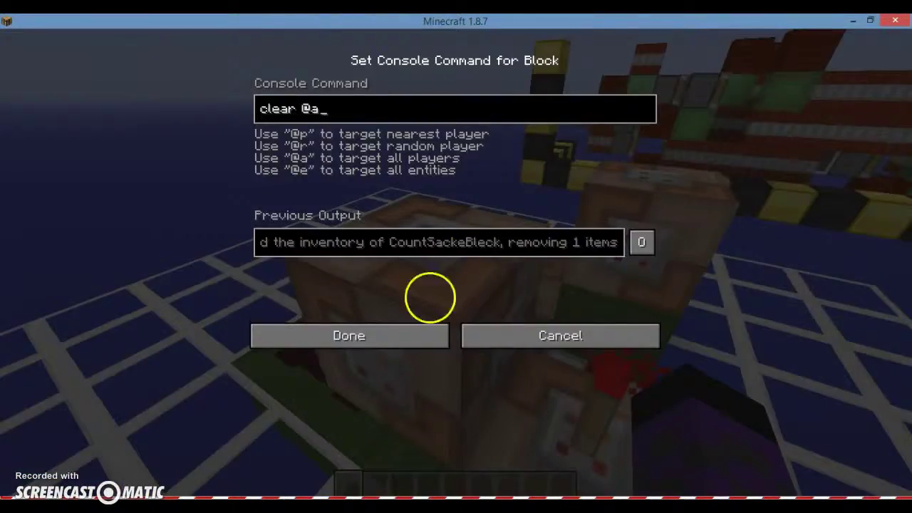
{"action": "key", "text": "Escape"}
{"action": "right_click", "coordinate": [456, 264]}
{"action": "key", "text": "Escape"}
{"action": "right_click", "coordinate": [456, 261]}
{"action": "key", "text": "Escape"}
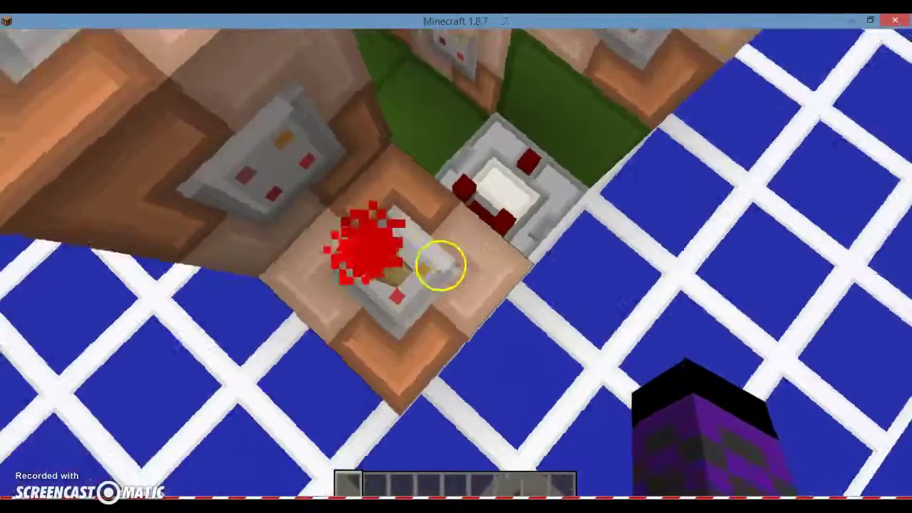
{"action": "right_click", "coordinate": [455, 265]}
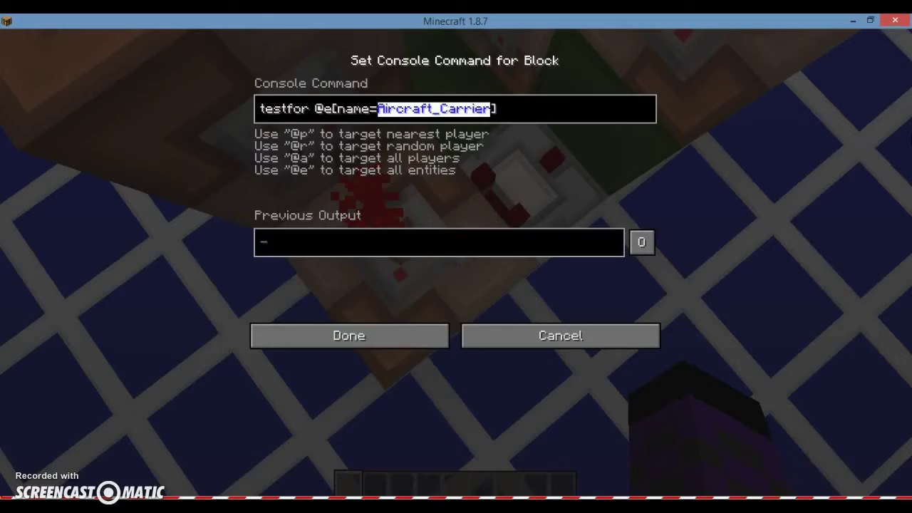
{"action": "key", "text": "Escape"}
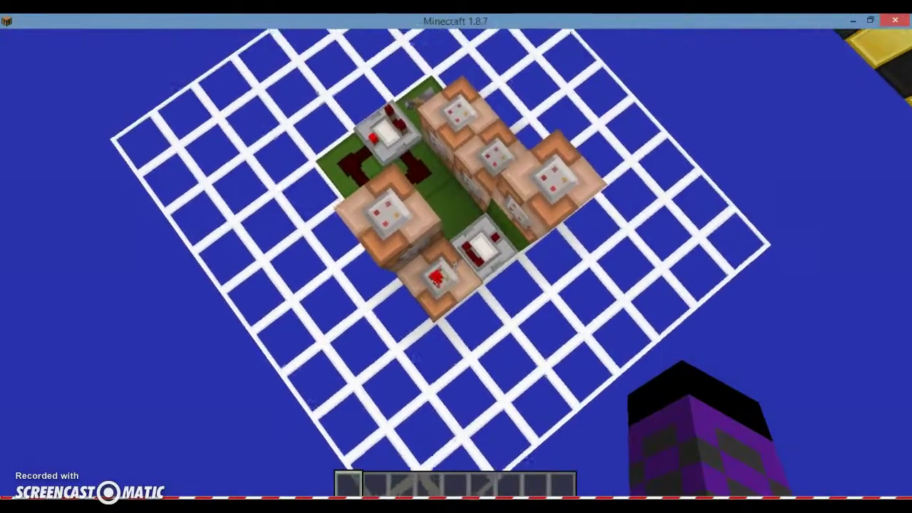
{"action": "key", "text": "shift"}
{"action": "key", "text": "space"}
{"action": "key", "text": "shift"}
{"action": "right_click", "coordinate": [456, 263]}
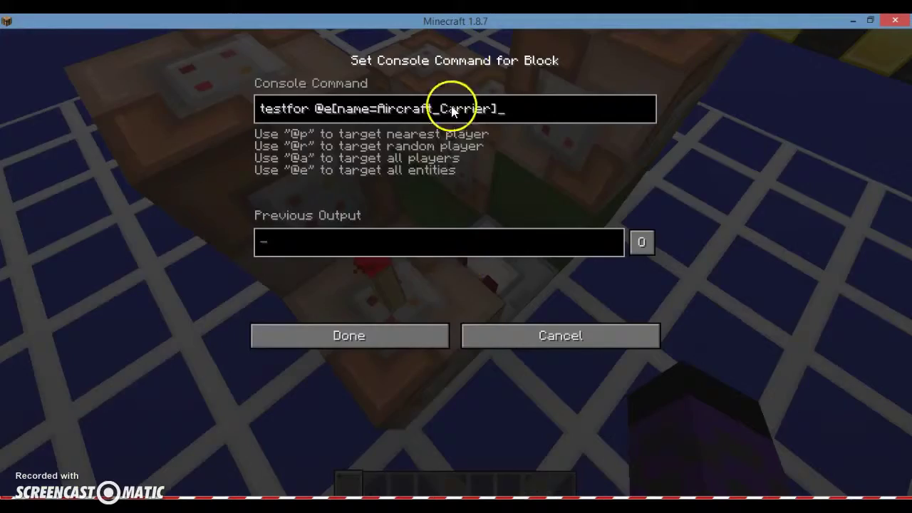
{"action": "key", "text": "Escape"}
{"action": "right_click", "coordinate": [456, 261]}
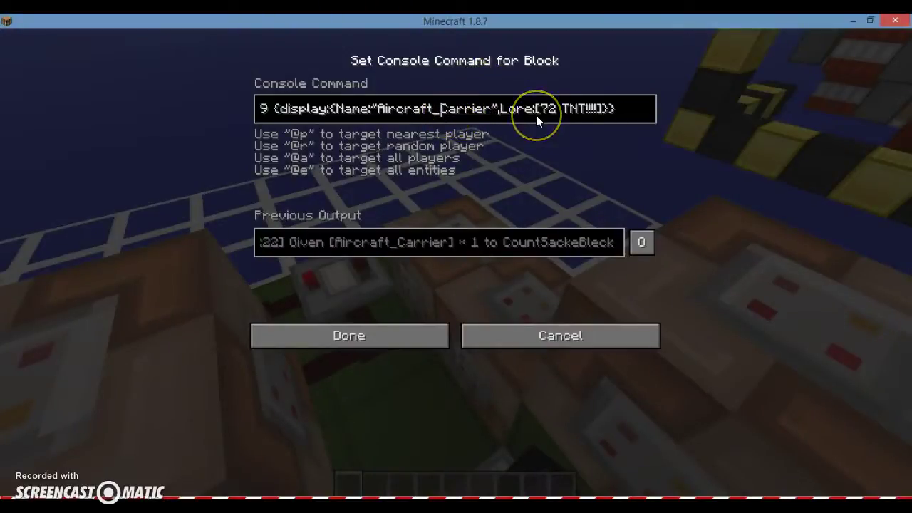
{"action": "key", "text": "Escape"}
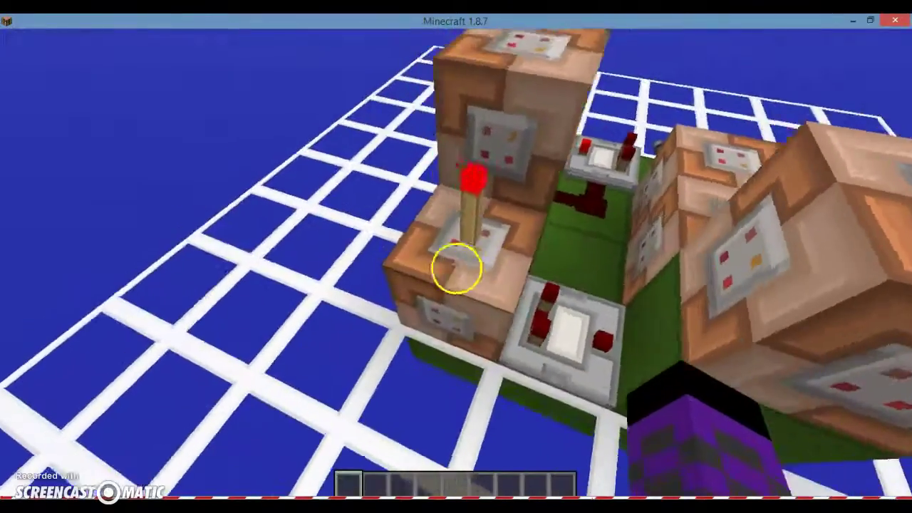
{"action": "right_click", "coordinate": [456, 263]}
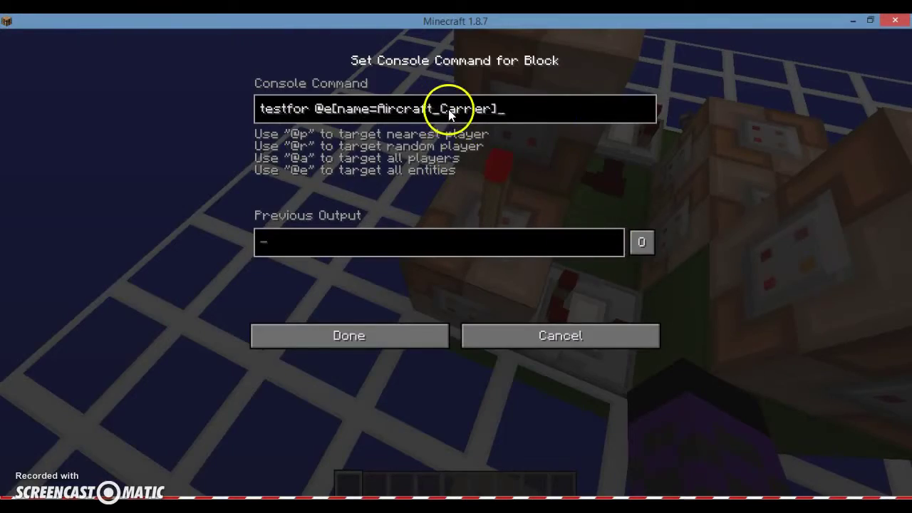
{"action": "key", "text": "Escape"}
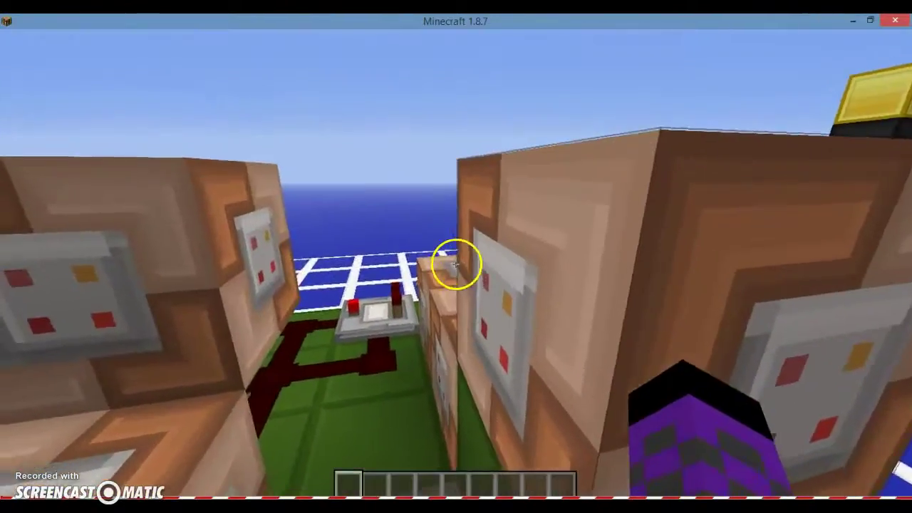
{"action": "right_click", "coordinate": [453, 265]}
{"action": "left_click", "coordinate": [349, 336]}
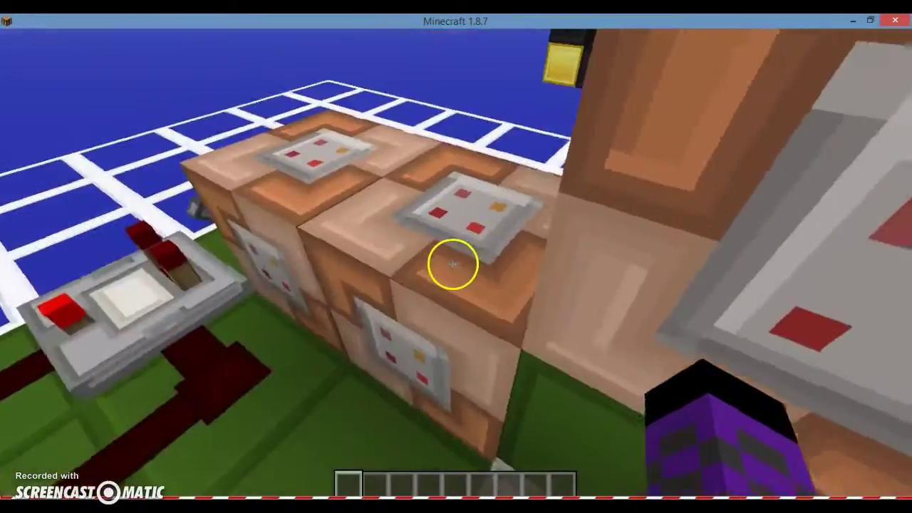
- Check the clone and give command blocks' commands without editing them
{"action": "right_click", "coordinate": [452, 263]}
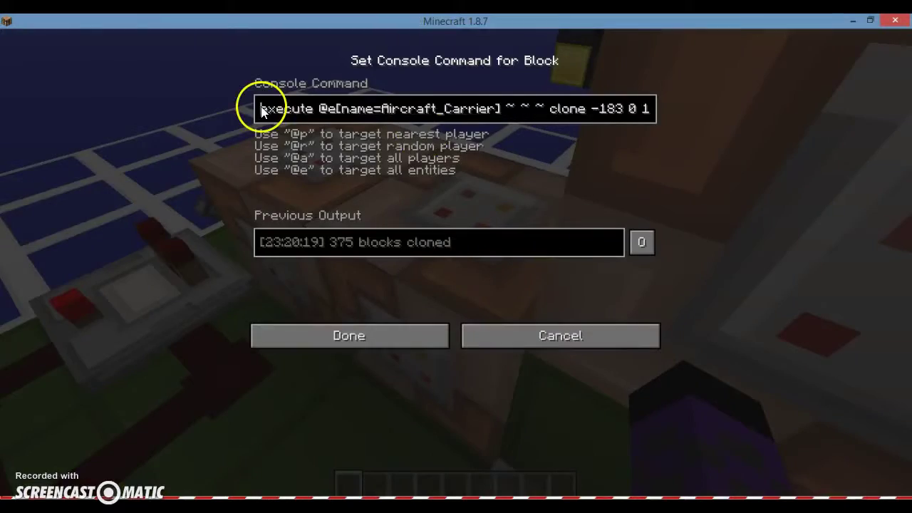
{"action": "key", "text": "Escape"}
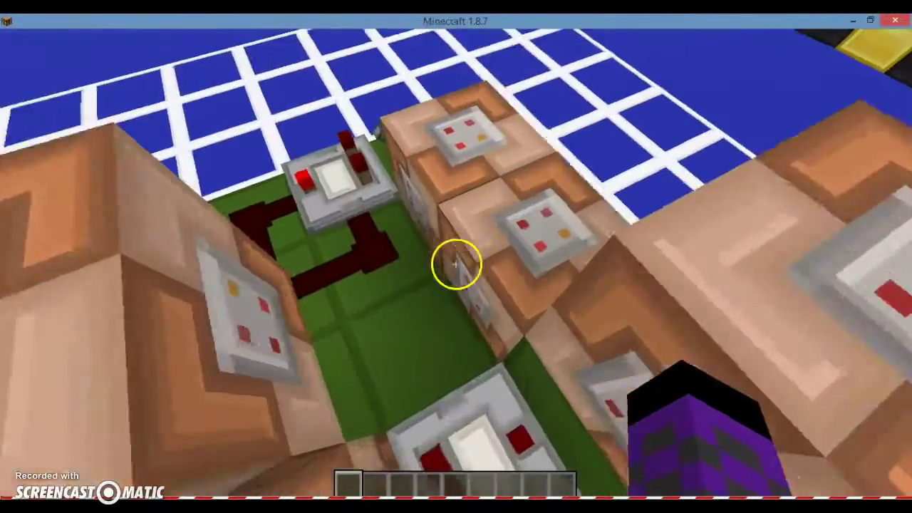
{"action": "right_click", "coordinate": [456, 263]}
{"action": "key", "text": "Escape"}
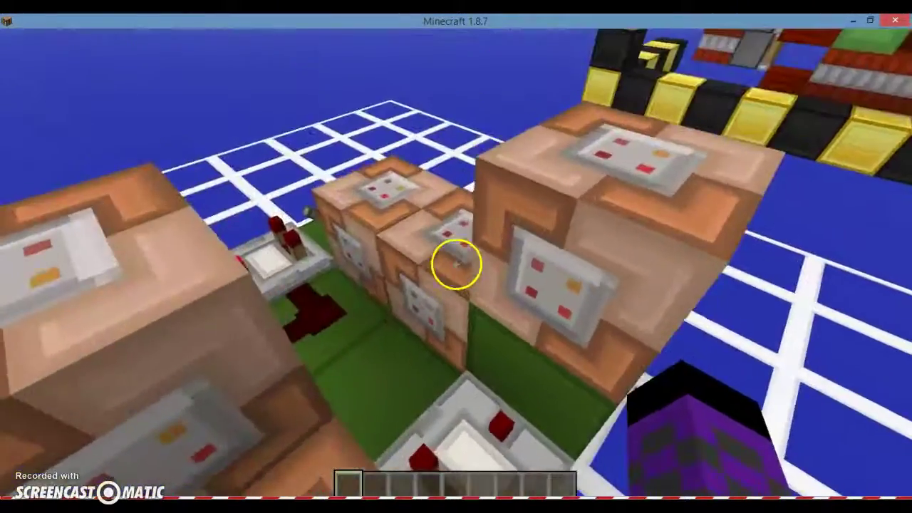
- Append 3 so the clone destination ends ~2 ~-3 ~-3, then open the kill command block
{"action": "right_click", "coordinate": [454, 262]}
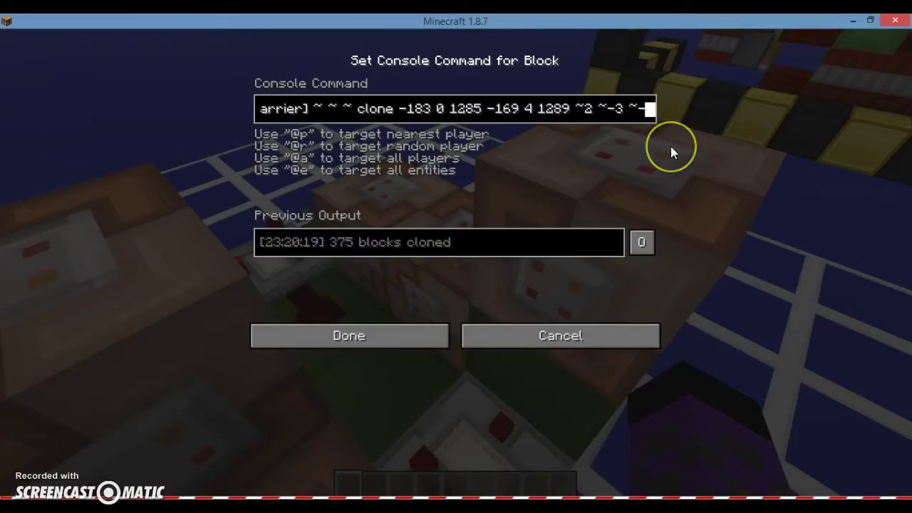
{"action": "type", "text": "3"}
{"action": "key", "text": "Return"}
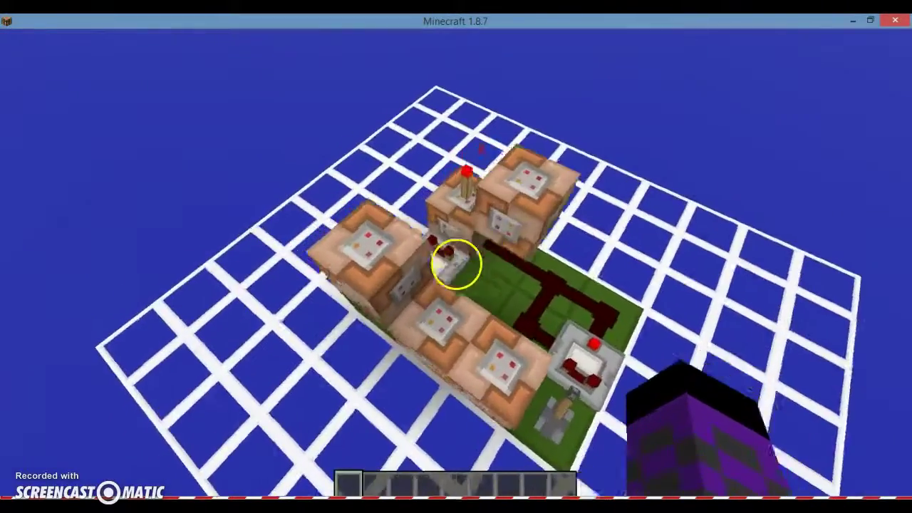
{"action": "right_click", "coordinate": [456, 264]}
- Exit the Aircraft_Carrier kill command block's editor without changes
{"action": "key", "text": "Escape"}
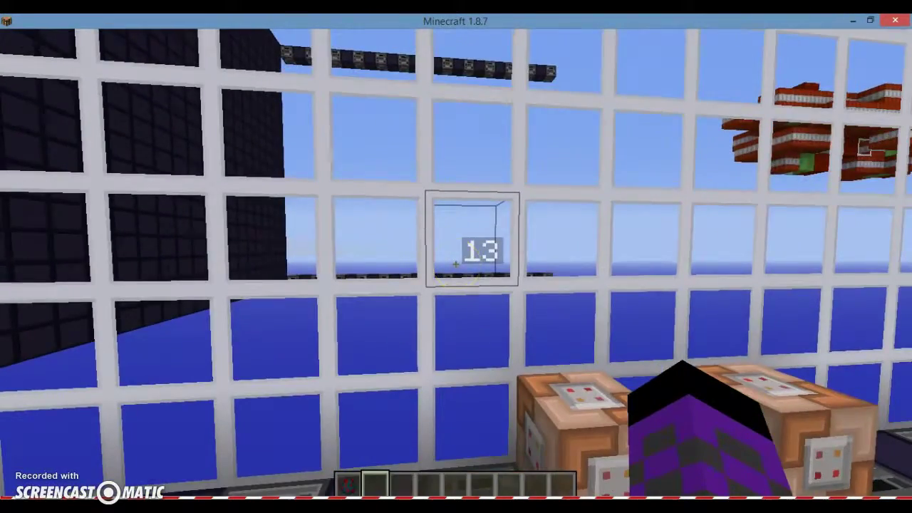
- Take a Block of Redstone and place it to fire the TNT carrier at the glass
{"action": "key", "text": "e"}
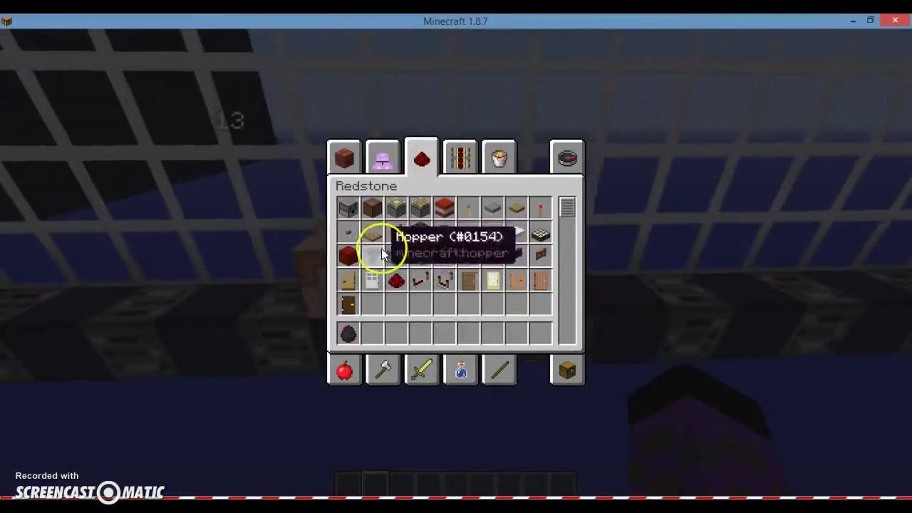
{"action": "key", "text": "e"}
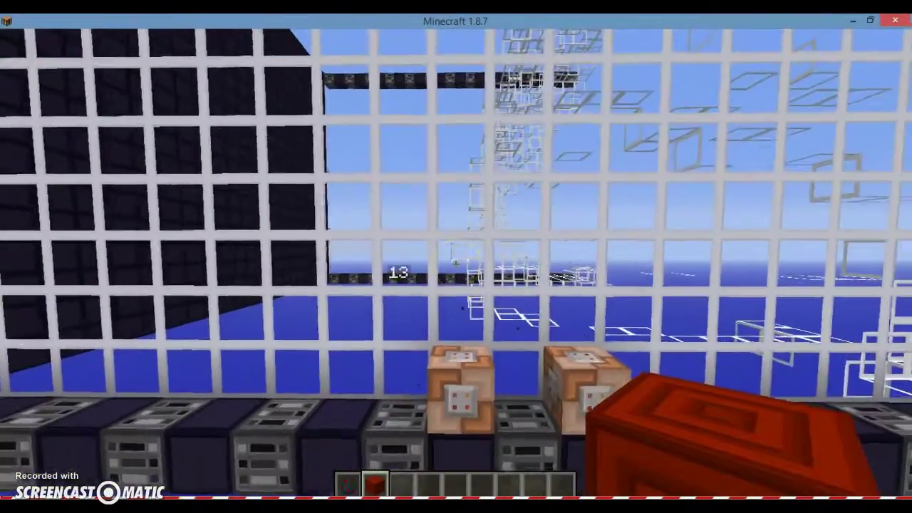
{"action": "left_click", "coordinate": [456, 264]}
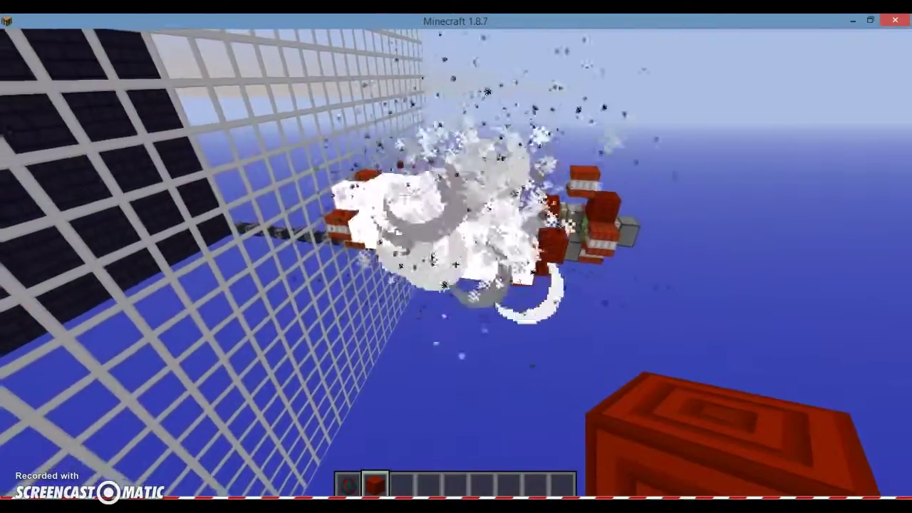
{"action": "left_click", "coordinate": [452, 261]}
{"action": "type", "text": "/"}
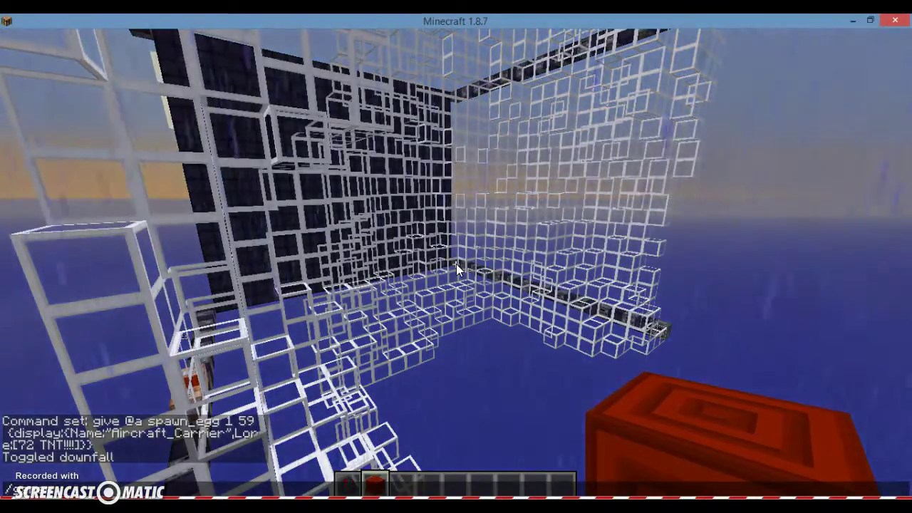
- Fly up to the damaged glass wall and line up head-on with the blasted room
{"action": "key", "text": "Return"}
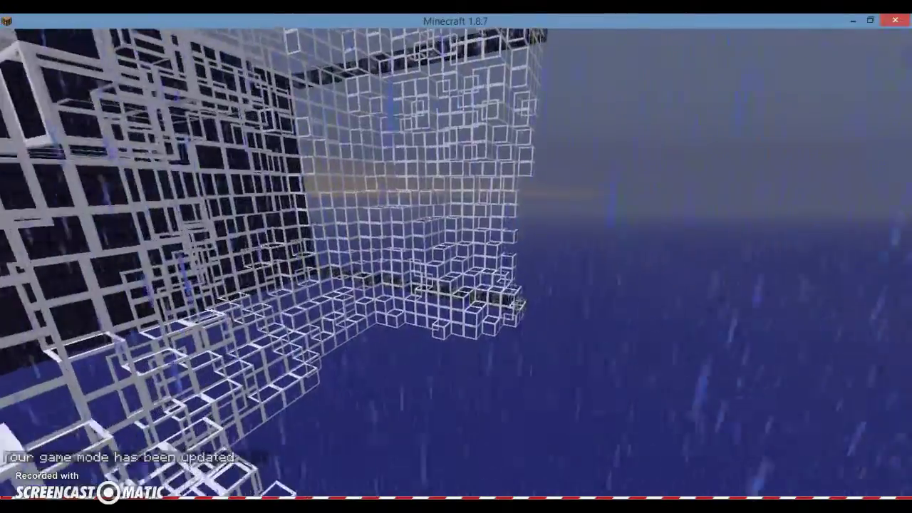
{"action": "left_click", "coordinate": [456, 264]}
{"action": "key", "text": "w"}
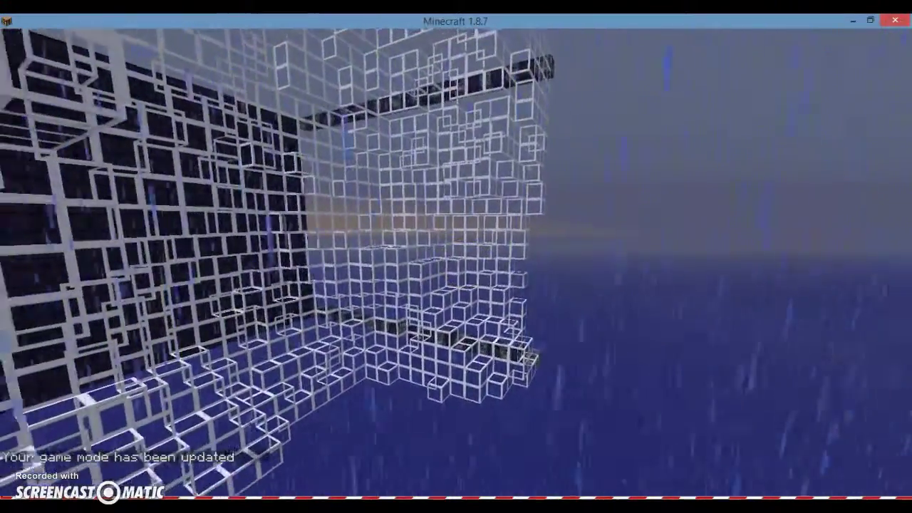
{"action": "key", "text": "w"}
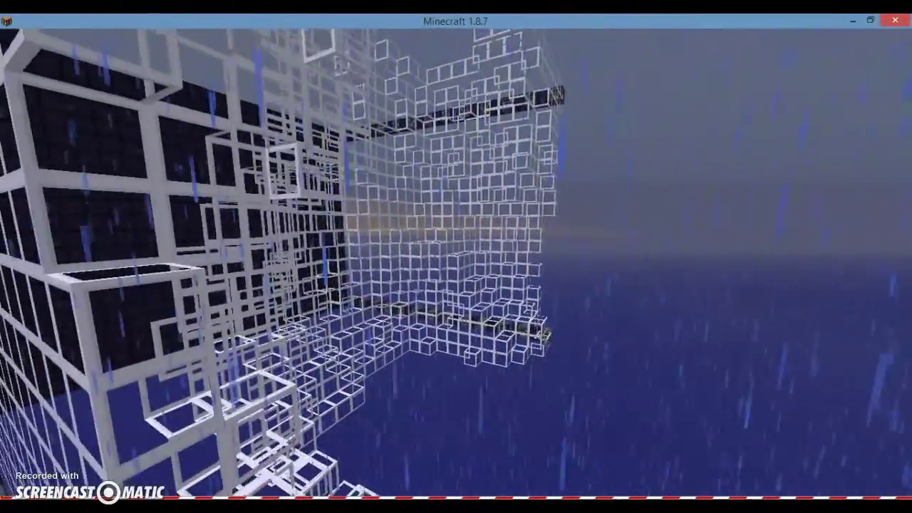
{"action": "key", "text": "w"}
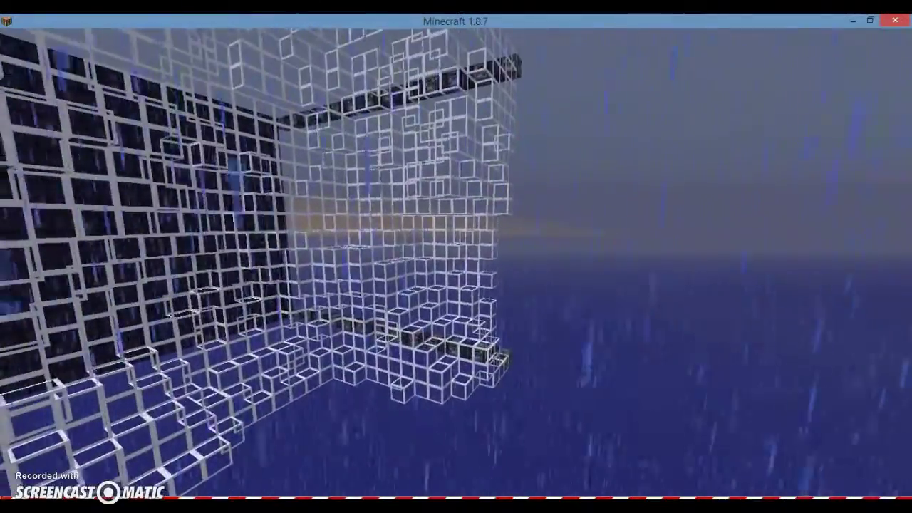
{"action": "key", "text": "w"}
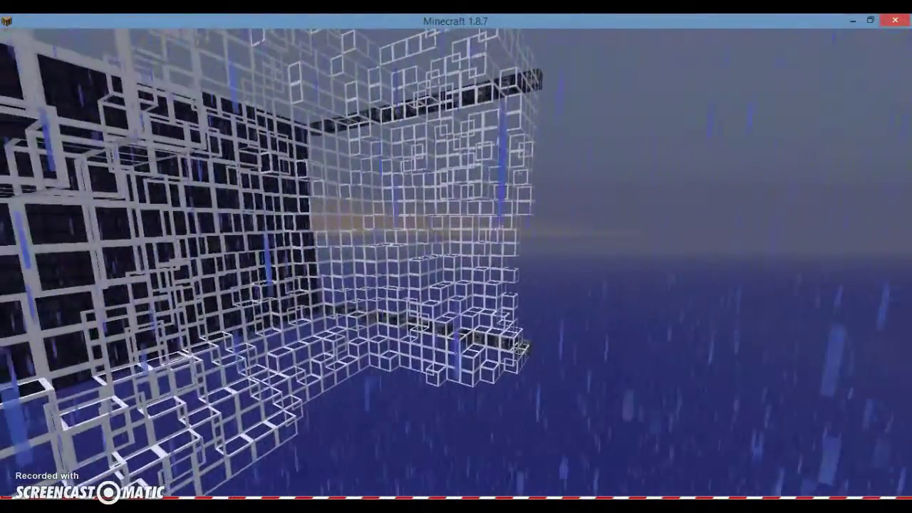
{"action": "left_click", "coordinate": [455, 264]}
{"action": "key", "text": "w"}
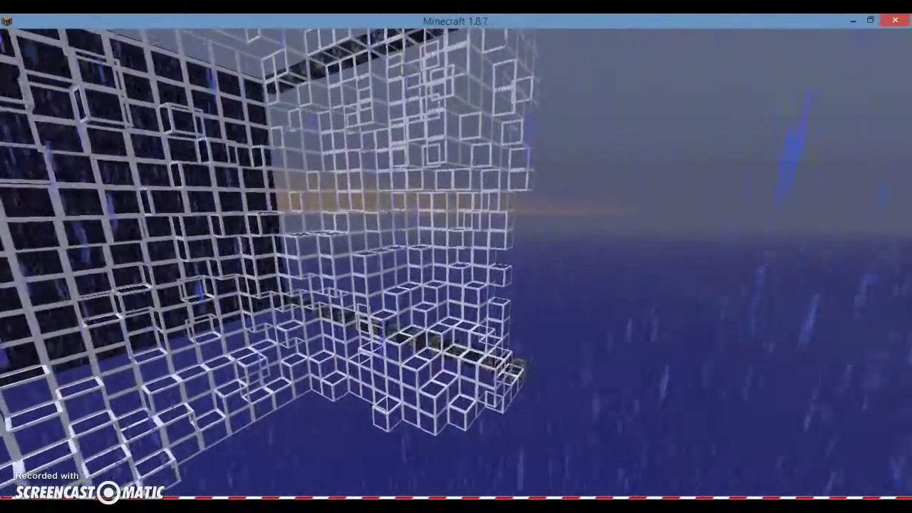
{"action": "mouse_move", "coordinate": [456, 257]}
{"action": "left_mouse_down"}
{"action": "mouse_move", "coordinate": [442, 277]}
{"action": "mouse_move", "coordinate": [478, 234]}
{"action": "mouse_move", "coordinate": [458, 263]}
{"action": "left_mouse_up"}
{"action": "key", "text": "s"}
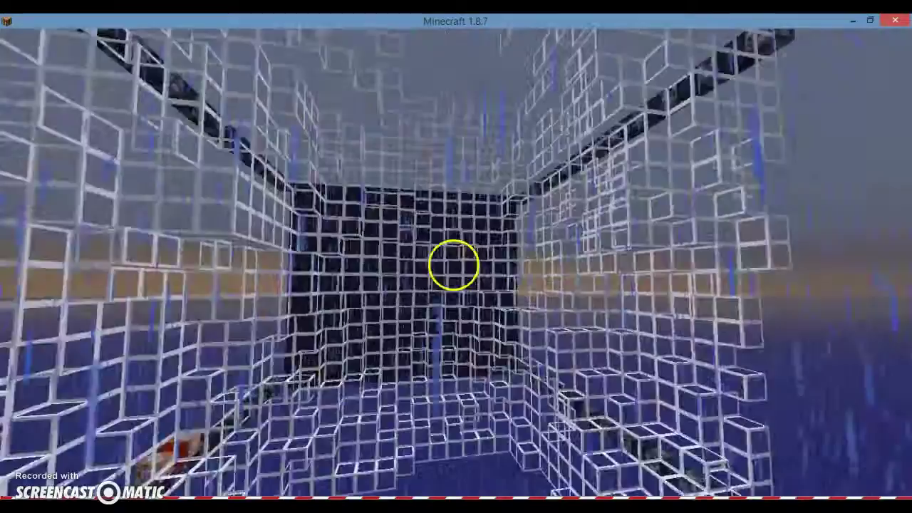
{"action": "key", "text": "d"}
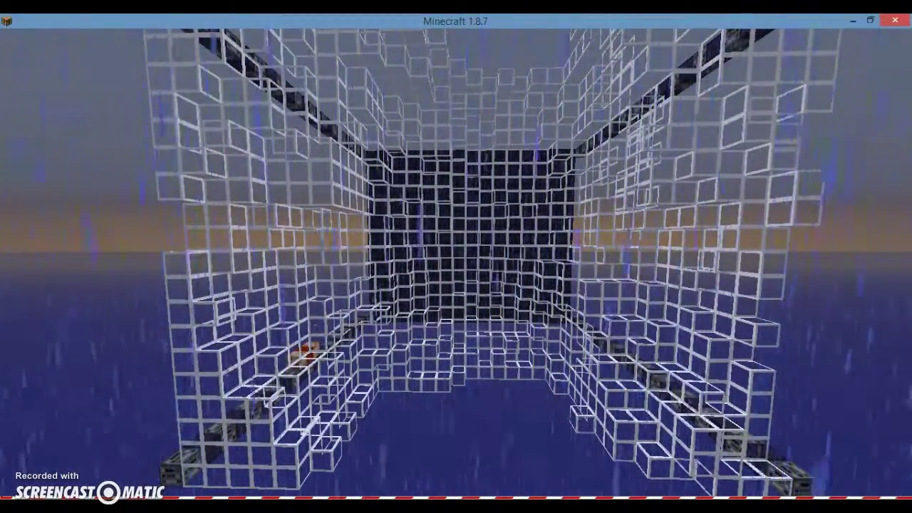
{"action": "key", "text": "s"}
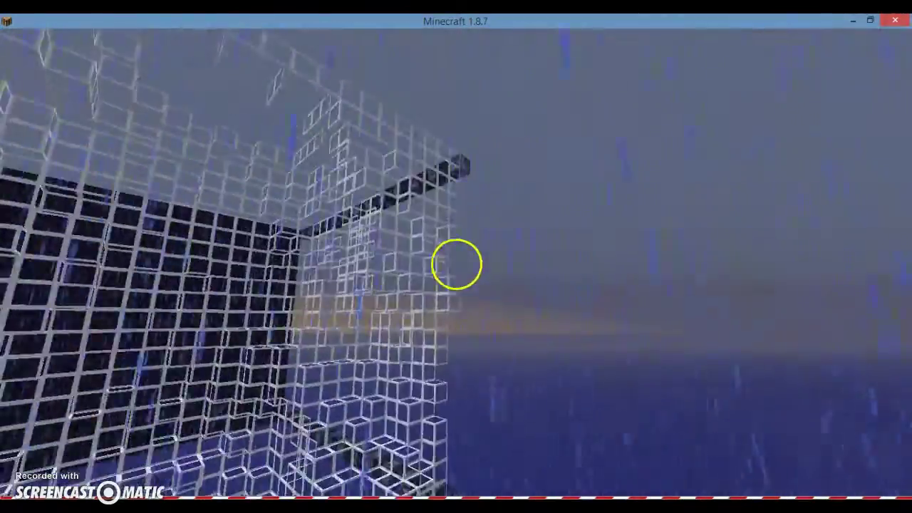
{"action": "key", "text": "d"}
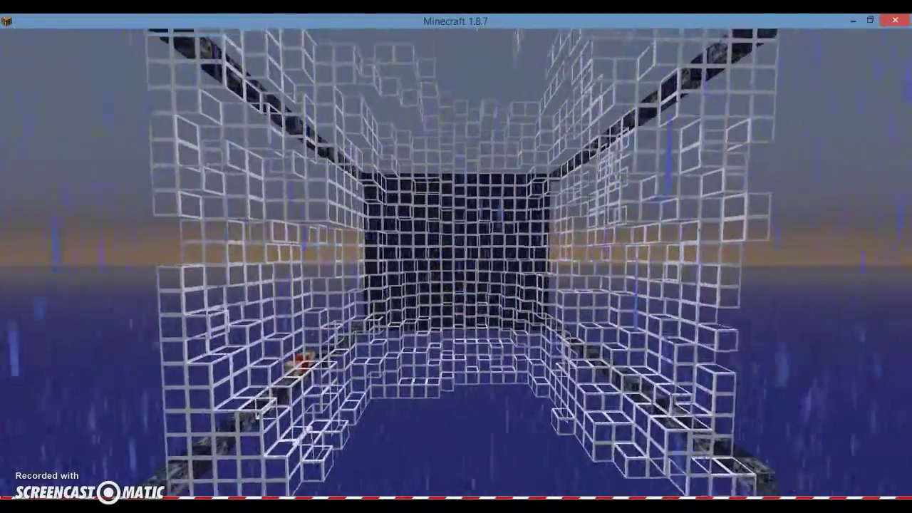
- Fly into the glass room and back out repeatedly to view its shattered walls
{"action": "key", "text": "w"}
{"action": "key", "text": "s"}
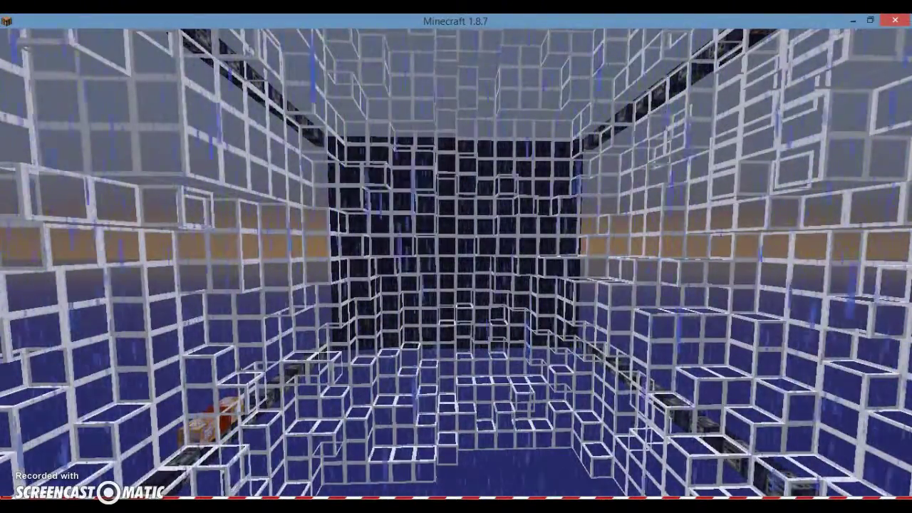
{"action": "key", "text": "s"}
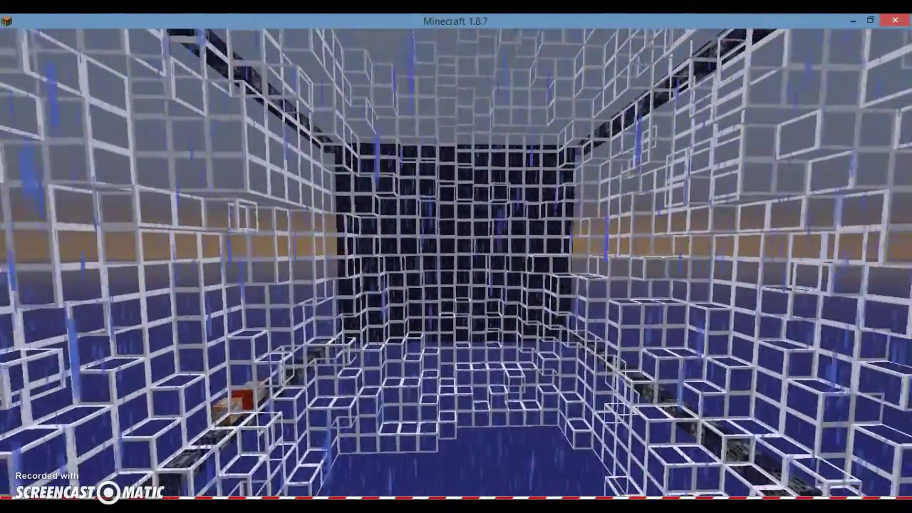
{"action": "key", "text": "s"}
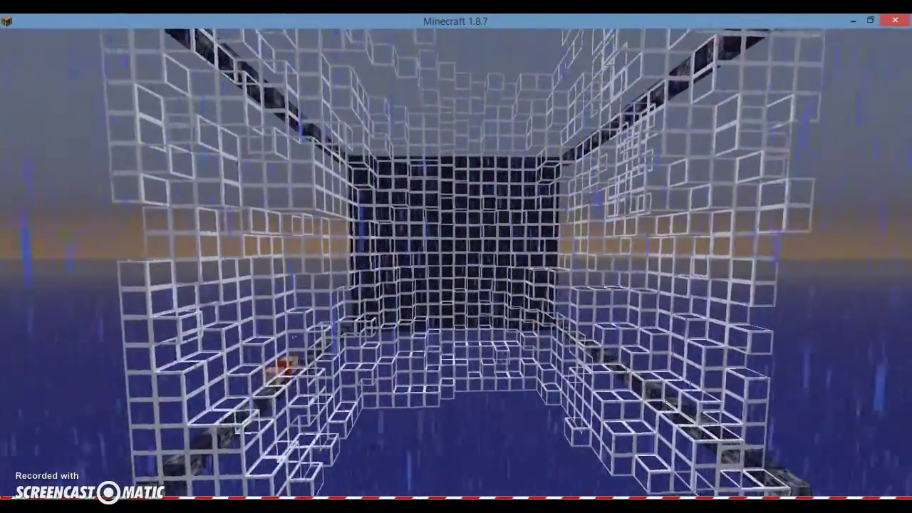
{"action": "key", "text": "w"}
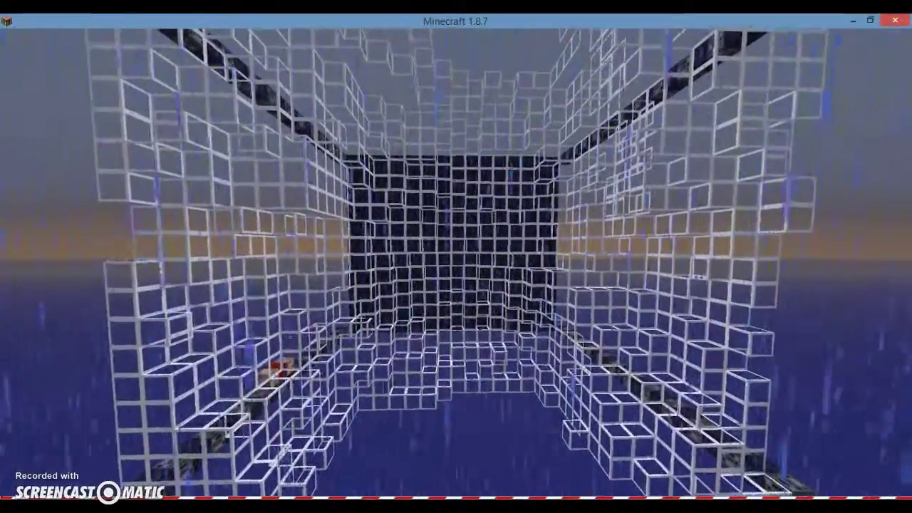
{"action": "key", "text": "w"}
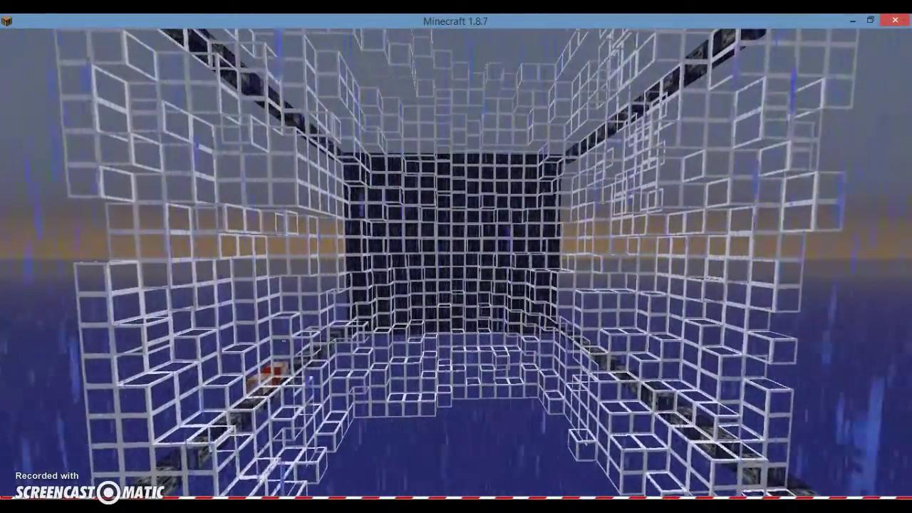
{"action": "key", "text": "s"}
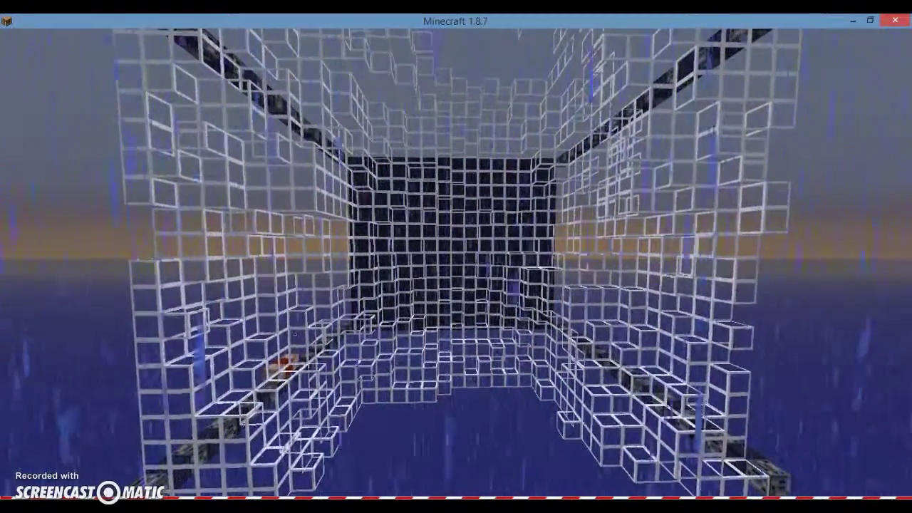
- Run /toggledownfall to stop the rain
{"action": "left_click", "coordinate": [455, 264]}
{"action": "key", "text": "slash"}
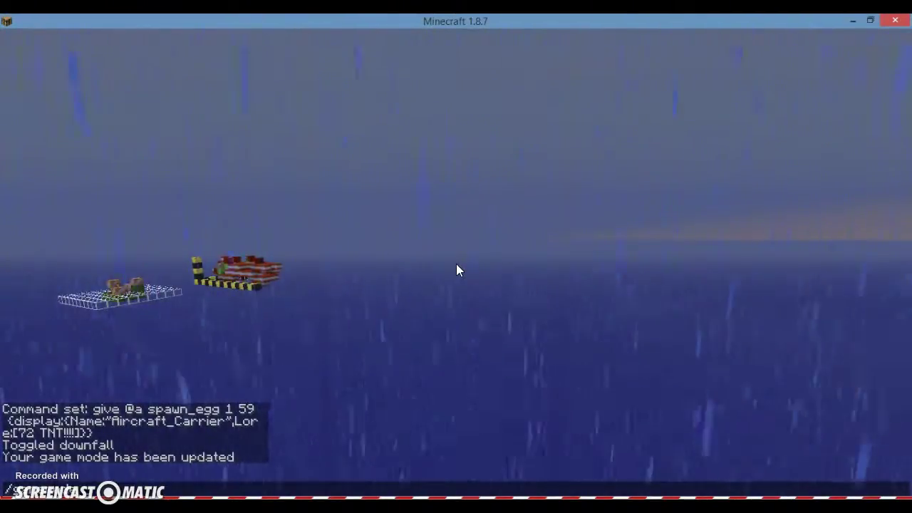
{"action": "key", "text": "Escape"}
{"action": "left_click", "coordinate": [456, 264]}
{"action": "scroll", "coordinate": [456, 265], "scroll_direction": "up", "scroll_amount": 1}
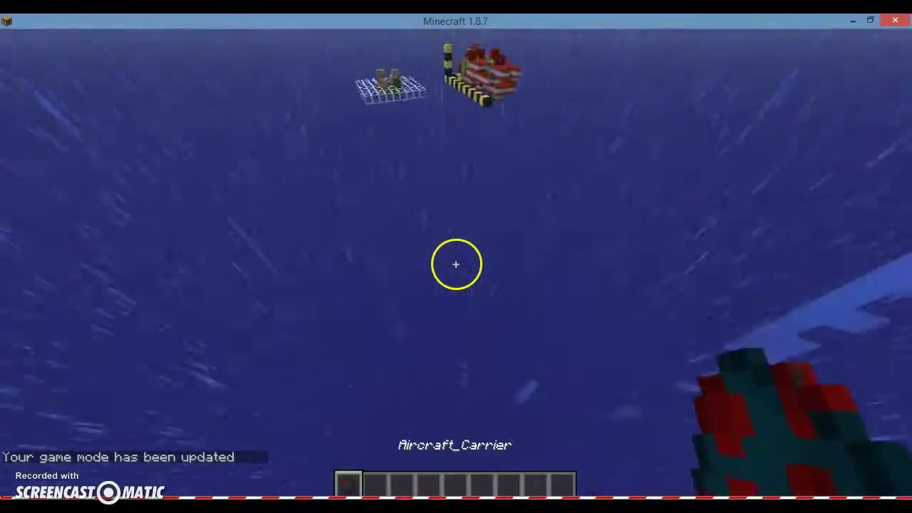
{"action": "key", "text": "slash"}
{"action": "key", "text": "space"}
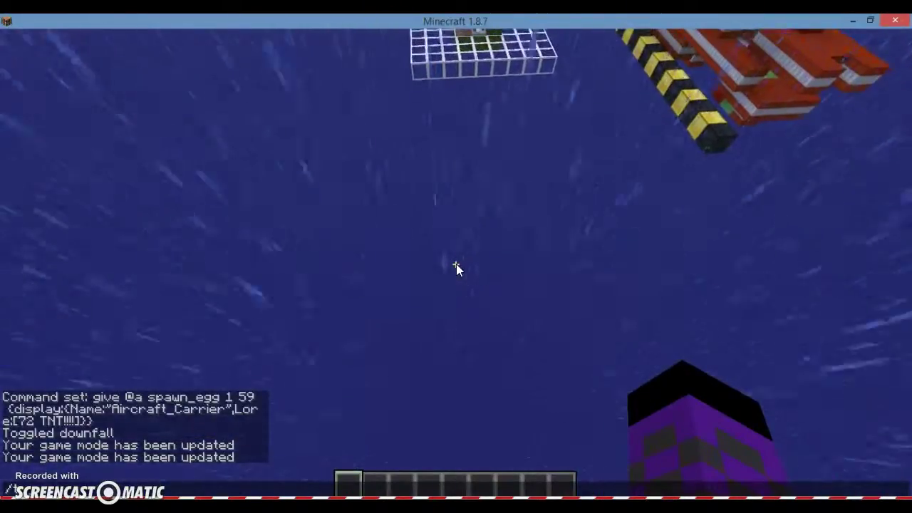
{"action": "type", "text": "toggledownfall"}
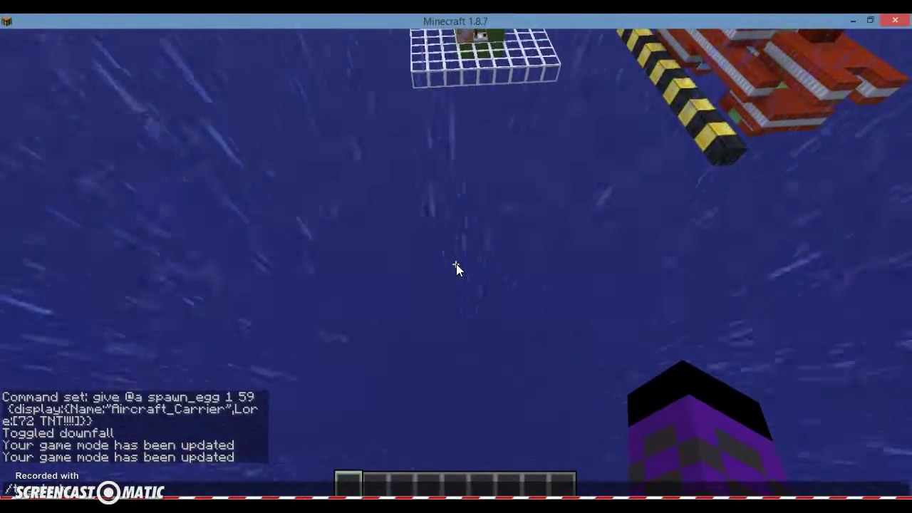
{"action": "key", "text": "Return"}
- Fly to the platform, look around in third person, then hide the HUD with F1
{"action": "left_click", "coordinate": [455, 264]}
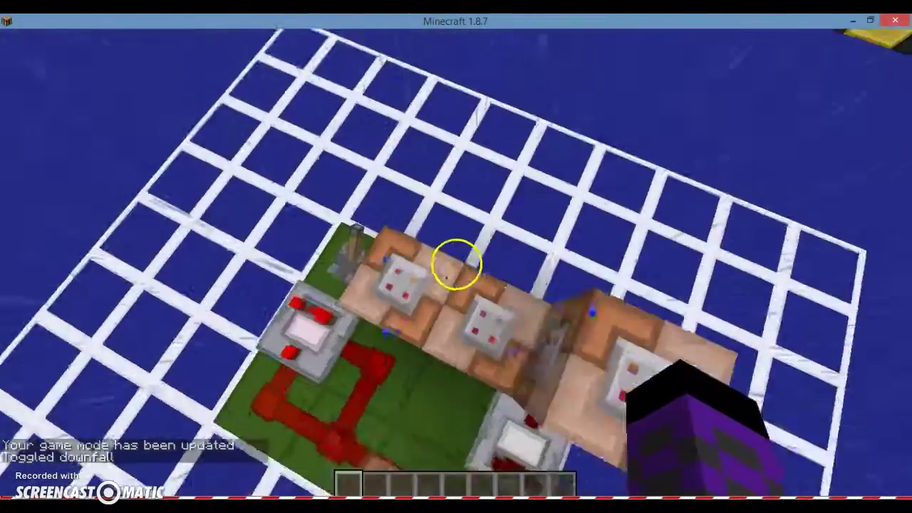
{"action": "left_click", "coordinate": [455, 263]}
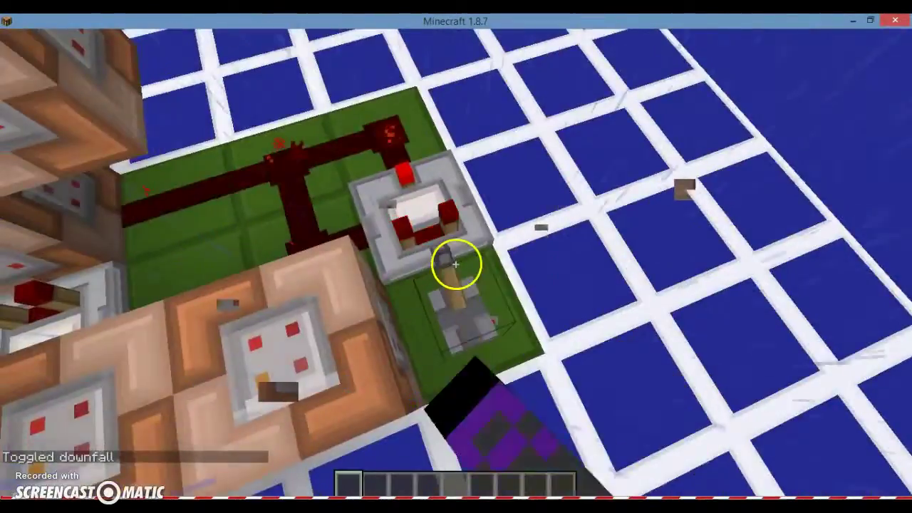
{"action": "key", "text": "F5"}
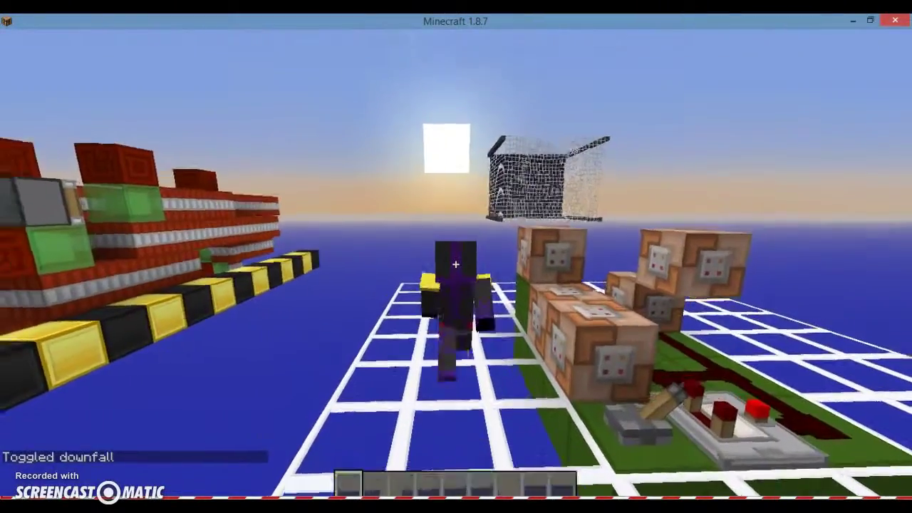
{"action": "left_click", "coordinate": [456, 263]}
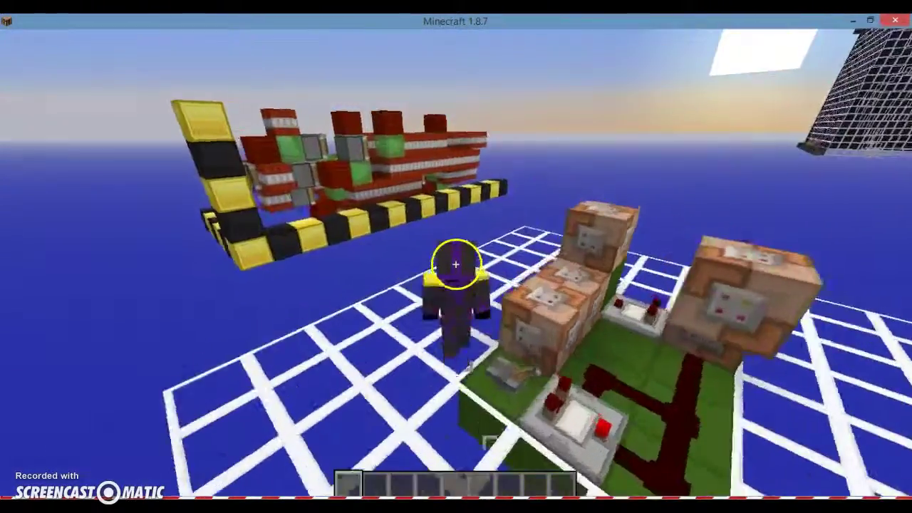
{"action": "left_click", "coordinate": [456, 264]}
{"action": "key", "text": "F5"}
{"action": "key", "text": "F5"}
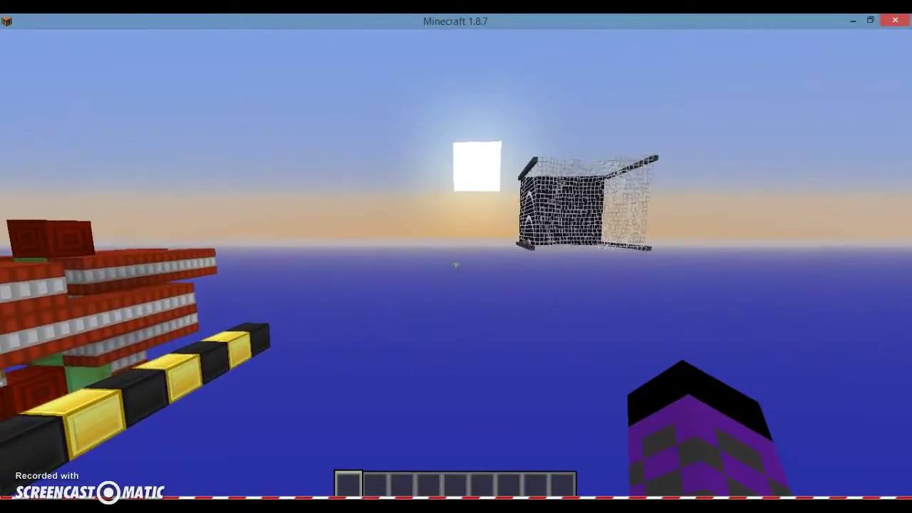
{"action": "key", "text": "F1"}
{"action": "left_click", "coordinate": [456, 264]}
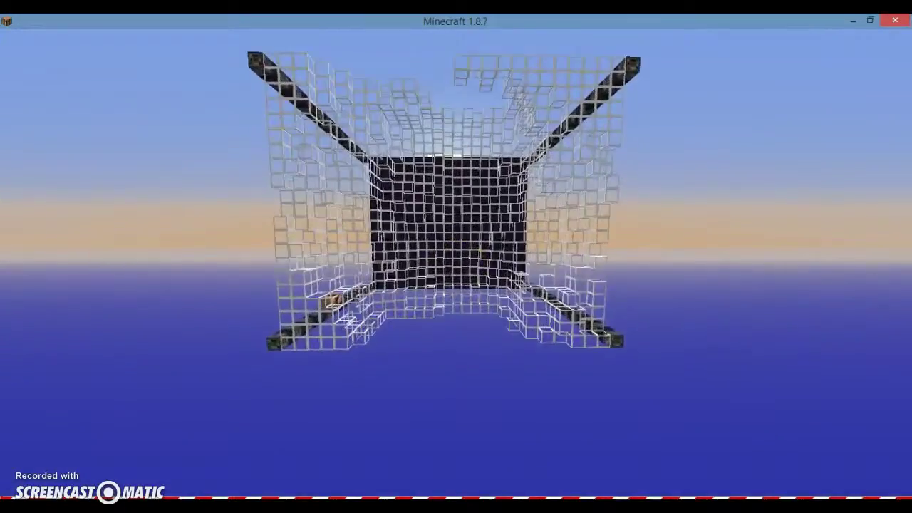
- Fly into and out of the glass cage, then head back over the grid platform
{"action": "mouse_move", "coordinate": [456, 263]}
{"action": "left_mouse_down"}
{"action": "mouse_move", "coordinate": [501, 258]}
{"action": "mouse_move", "coordinate": [409, 264]}
{"action": "mouse_move", "coordinate": [455, 264]}
{"action": "mouse_move", "coordinate": [406, 255]}
{"action": "mouse_move", "coordinate": [556, 281]}
{"action": "mouse_move", "coordinate": [446, 243]}
{"action": "mouse_move", "coordinate": [456, 264]}
{"action": "left_mouse_up"}
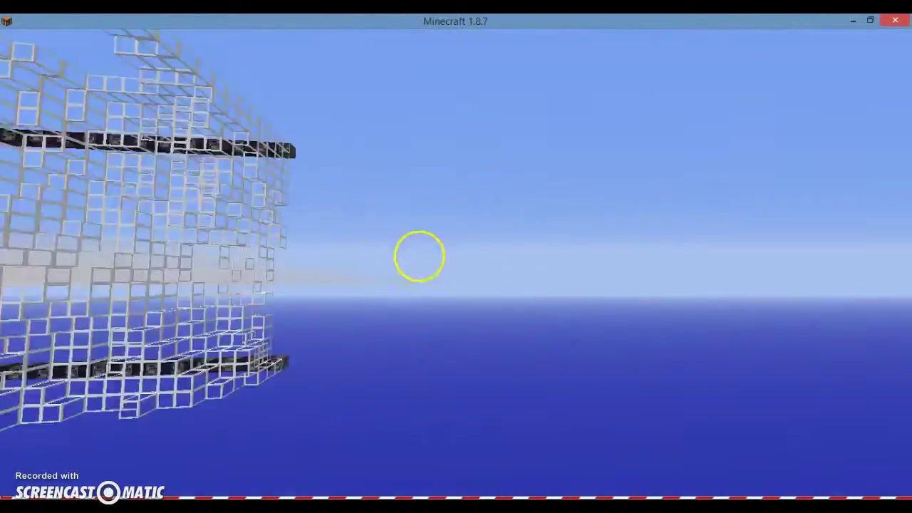
{"action": "key", "text": "w"}
{"action": "mouse_move", "coordinate": [388, 250]}
{"action": "left_mouse_down"}
{"action": "mouse_move", "coordinate": [456, 261]}
{"action": "mouse_move", "coordinate": [474, 275]}
{"action": "mouse_move", "coordinate": [450, 261]}
{"action": "mouse_move", "coordinate": [459, 266]}
{"action": "left_mouse_up"}
{"action": "key", "text": "s"}
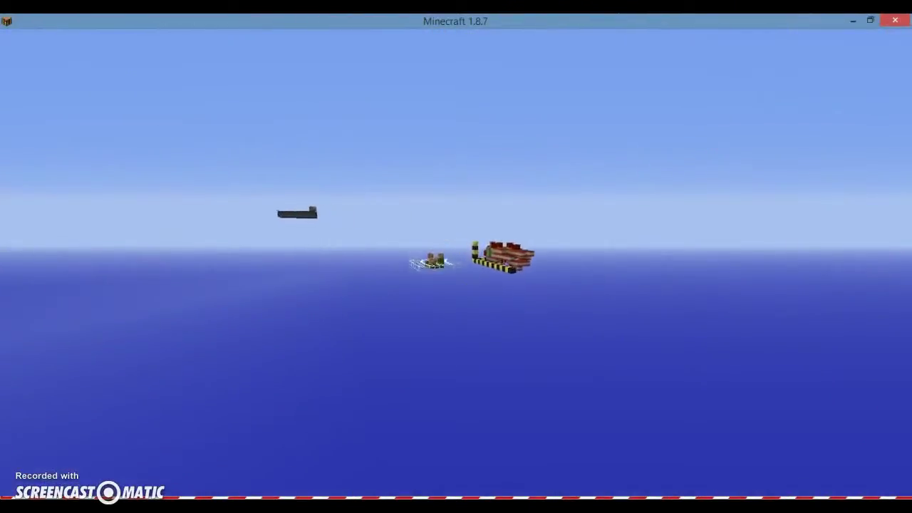
{"action": "key", "text": "w"}
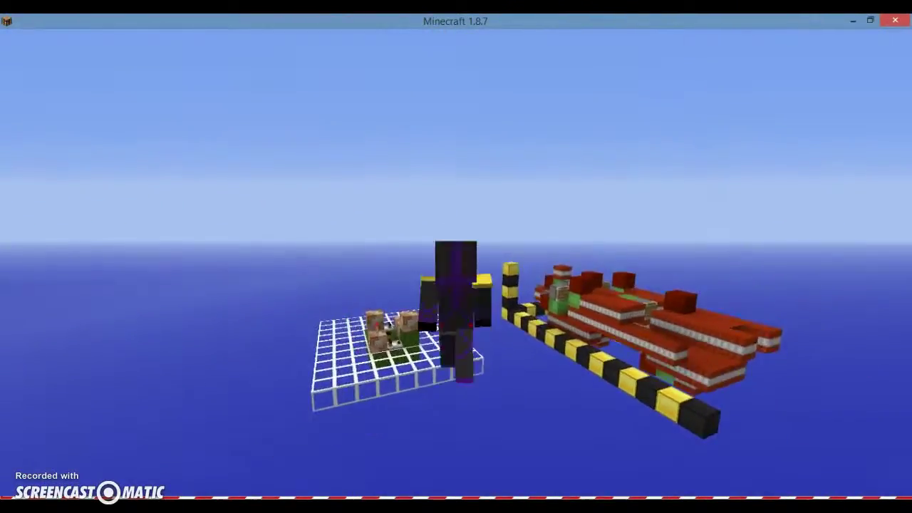
{"action": "mouse_move", "coordinate": [456, 264]}
{"action": "left_mouse_down"}
{"action": "mouse_move", "coordinate": [289, 261]}
{"action": "mouse_move", "coordinate": [454, 263]}
{"action": "left_mouse_up"}
- In first person, fly through the glass frame over the ocean, then descend above the builds
{"action": "key", "text": "F5"}
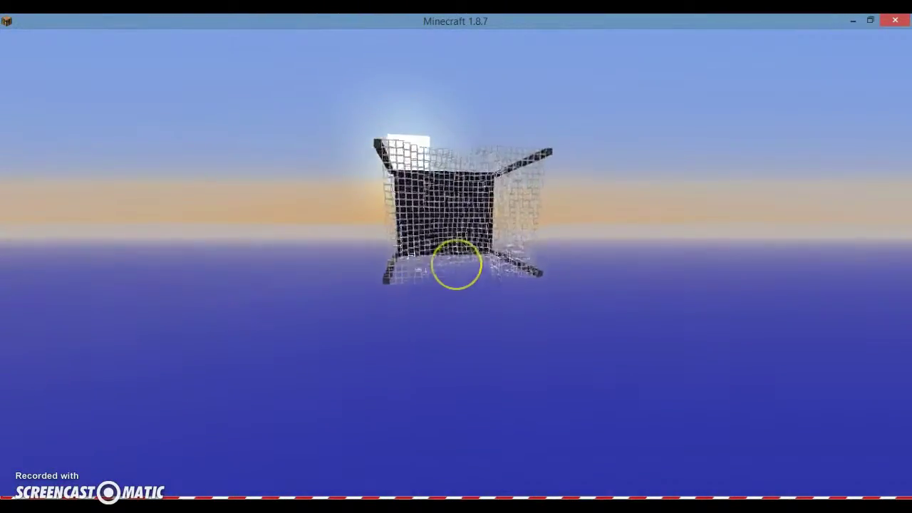
{"action": "key", "text": "w"}
{"action": "key", "text": "F1"}
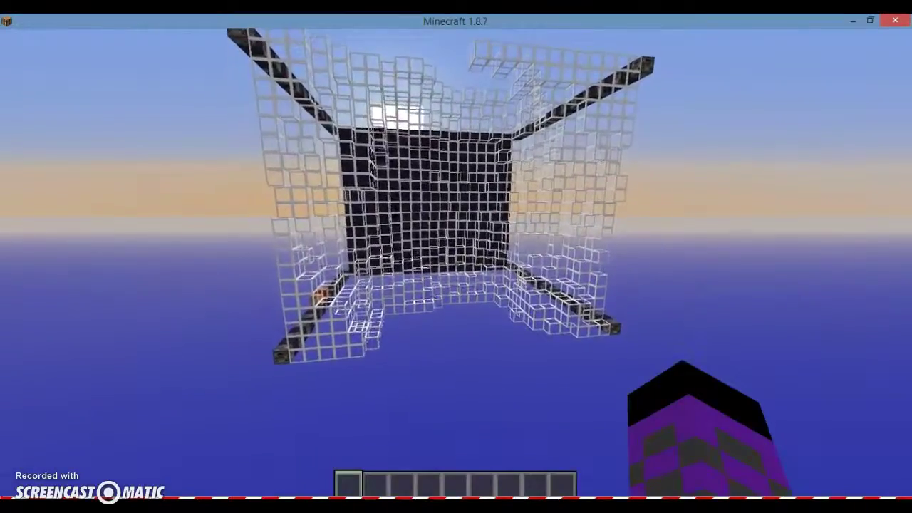
{"action": "key", "text": "F1"}
{"action": "key", "text": "F1"}
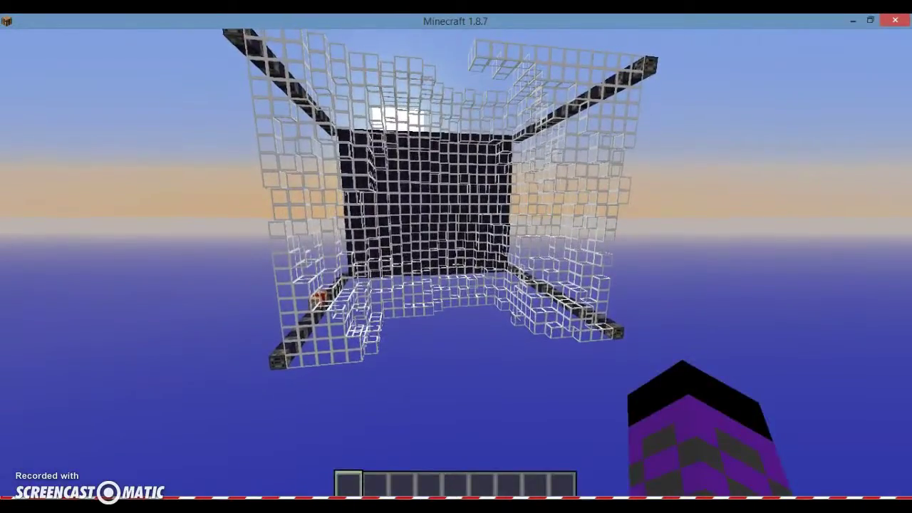
{"action": "key", "text": "F1"}
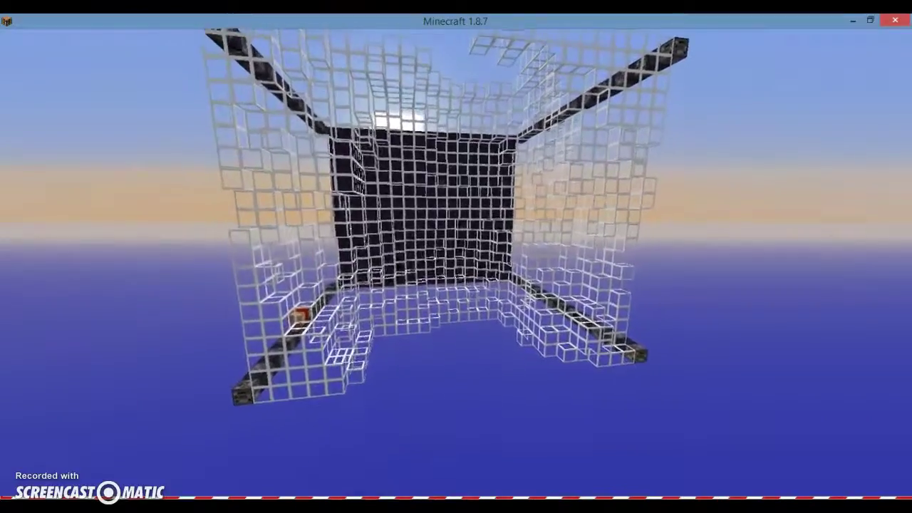
{"action": "key", "text": "w"}
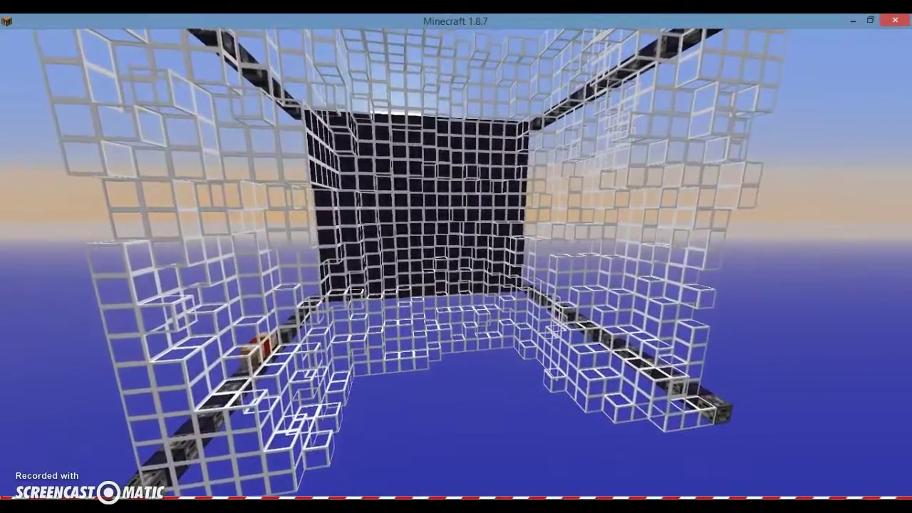
{"action": "key", "text": "w"}
{"action": "key", "text": "w"}
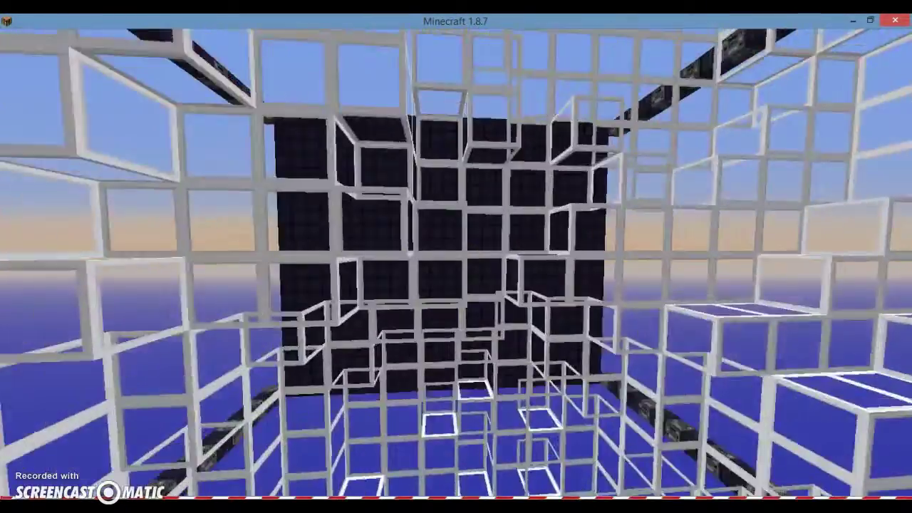
{"action": "key", "text": "w"}
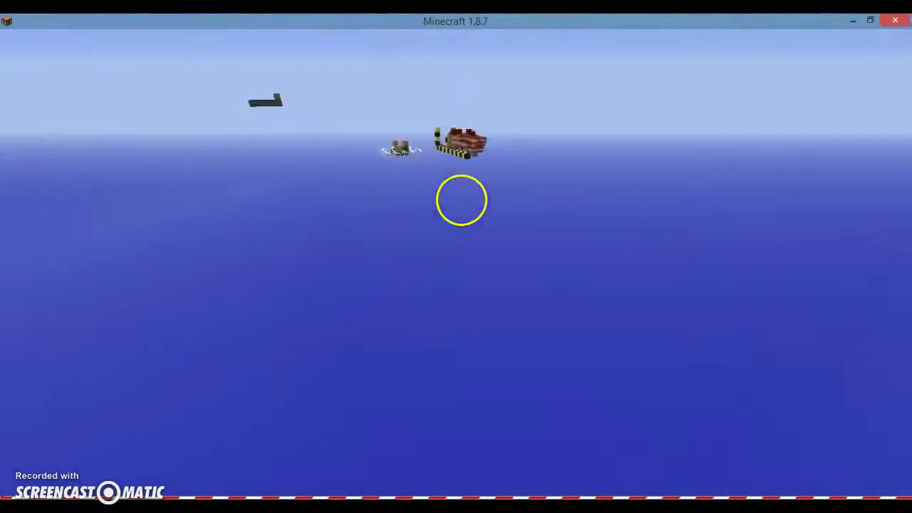
{"action": "key", "text": "w"}
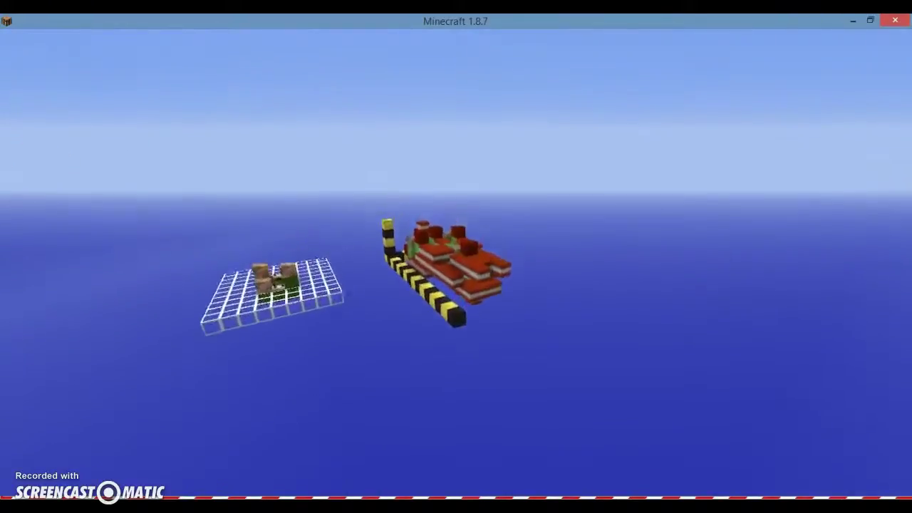
{"action": "mouse_move", "coordinate": [444, 261]}
{"action": "left_mouse_down"}
{"action": "mouse_move", "coordinate": [437, 266]}
{"action": "mouse_move", "coordinate": [452, 257]}
{"action": "mouse_move", "coordinate": [503, 271]}
{"action": "mouse_move", "coordinate": [456, 264]}
{"action": "left_mouse_up"}
{"action": "key", "text": "shift"}
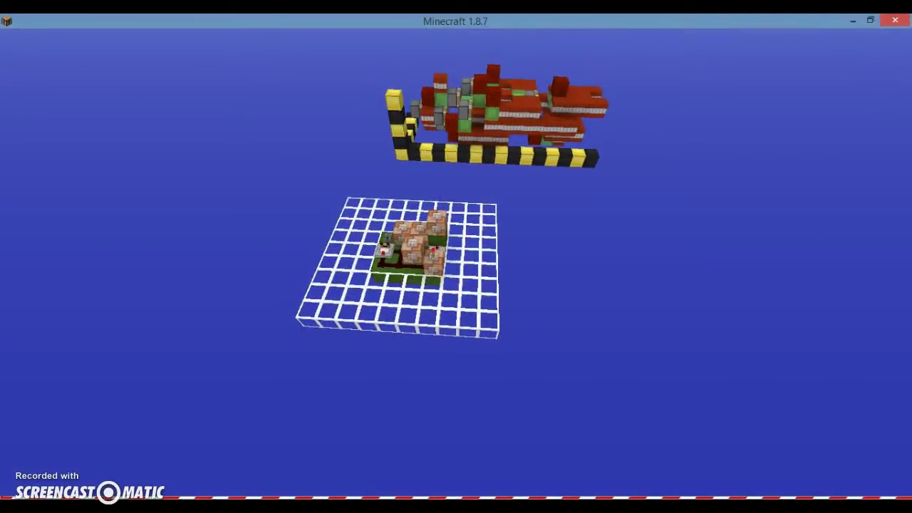
{"action": "mouse_move", "coordinate": [456, 264]}
{"action": "left_mouse_down"}
{"action": "mouse_move", "coordinate": [513, 252]}
{"action": "mouse_move", "coordinate": [448, 263]}
{"action": "mouse_move", "coordinate": [456, 264]}
{"action": "left_mouse_up"}
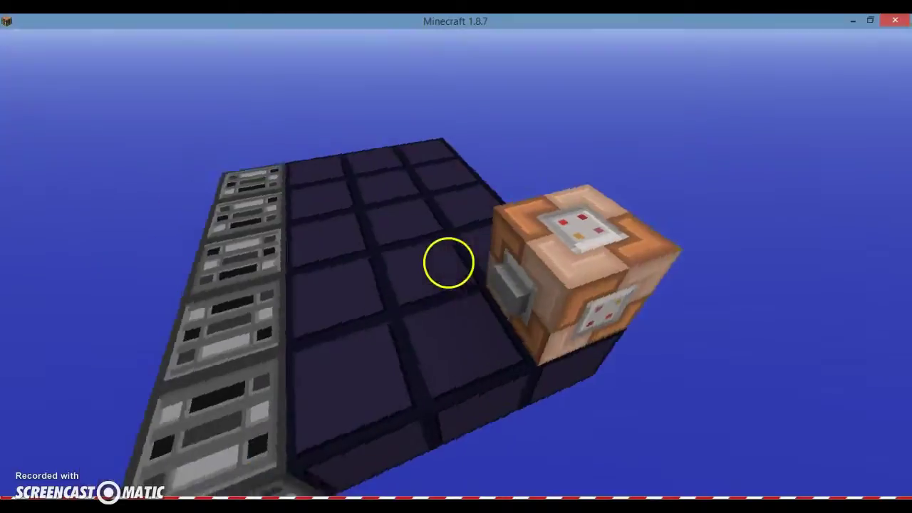
{"action": "mouse_move", "coordinate": [448, 261]}
{"action": "left_mouse_down"}
{"action": "mouse_move", "coordinate": [503, 421]}
{"action": "mouse_move", "coordinate": [456, 264]}
{"action": "left_mouse_up"}
{"action": "key", "text": "w"}
{"action": "key", "text": "space"}
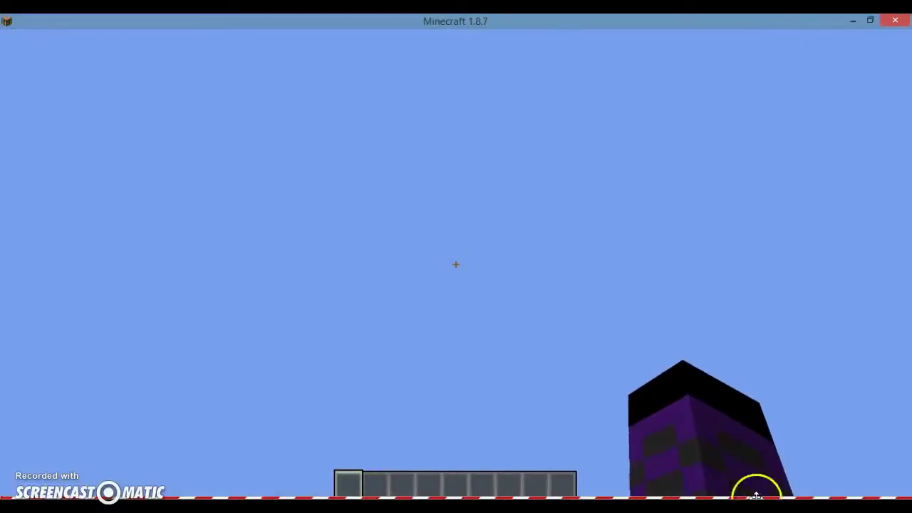
{"action": "left_click_drag", "start_coordinate": [497, 490], "coordinate": [456, 264]}
{"action": "mouse_move", "coordinate": [903, 492]}
{"action": "left_mouse_down"}
{"action": "mouse_move", "coordinate": [456, 263]}
{"action": "mouse_move", "coordinate": [482, 489]}
{"action": "mouse_move", "coordinate": [443, 220]}
{"action": "left_mouse_up"}
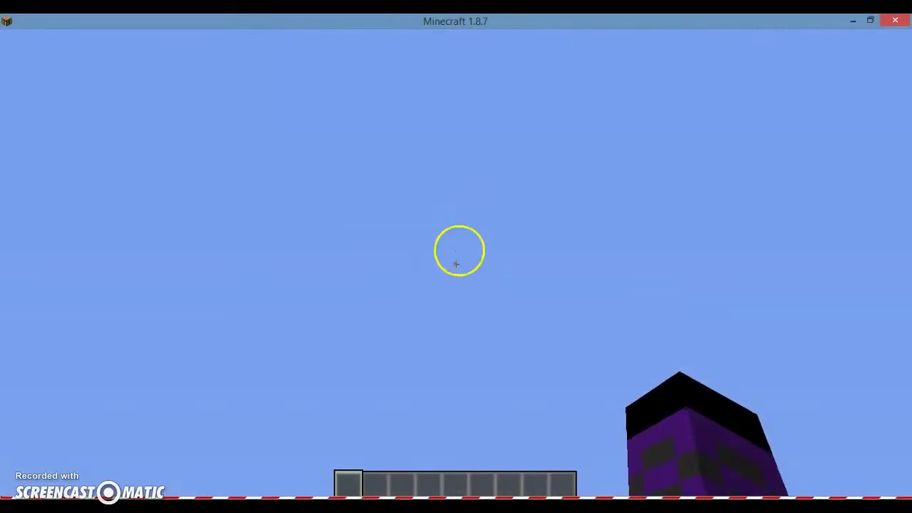
{"action": "key", "text": "Escape"}
{"action": "key", "text": "Escape"}
{"action": "left_click_drag", "start_coordinate": [444, 387], "coordinate": [456, 263]}
{"action": "key", "text": "space"}
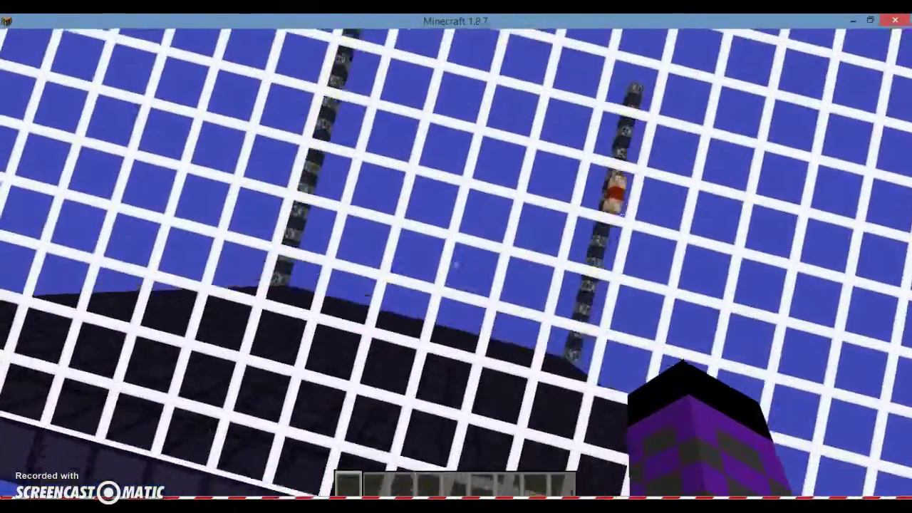
{"action": "left_click", "coordinate": [456, 264]}
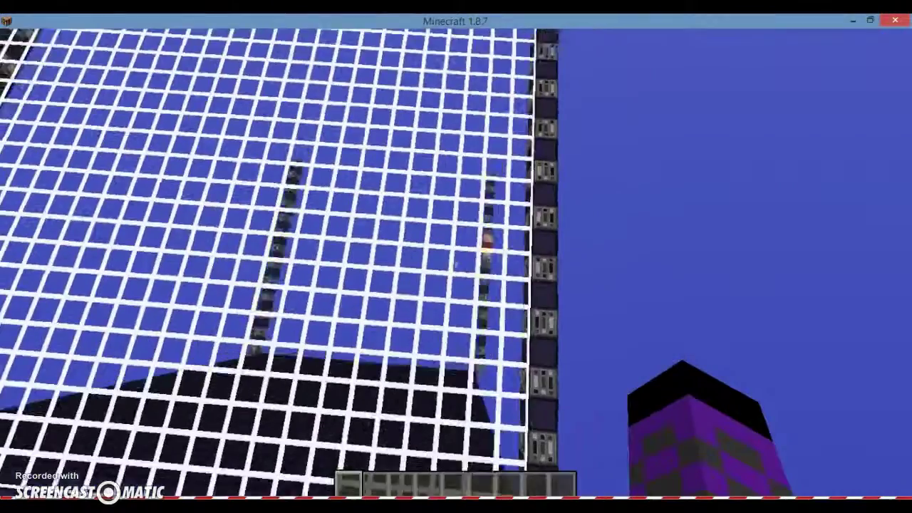
{"action": "left_click", "coordinate": [456, 265]}
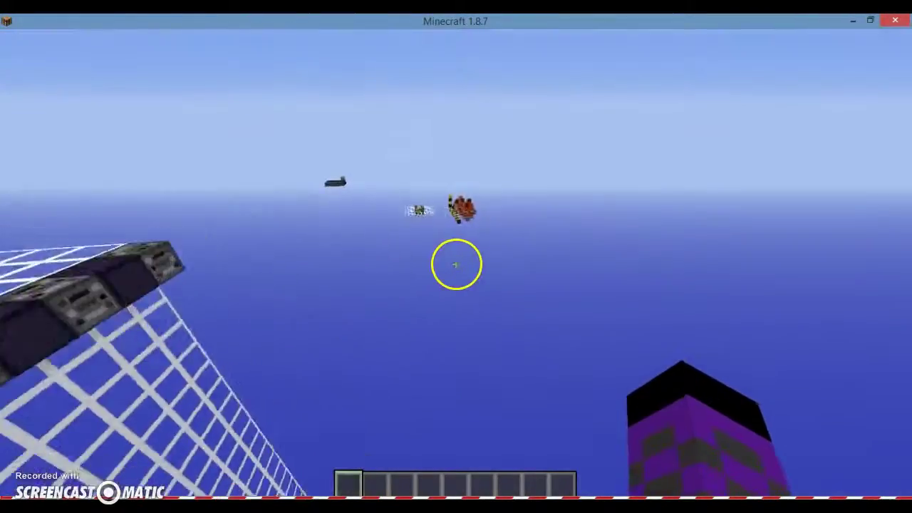
{"action": "left_click", "coordinate": [374, 247]}
{"action": "left_click", "coordinate": [452, 271]}
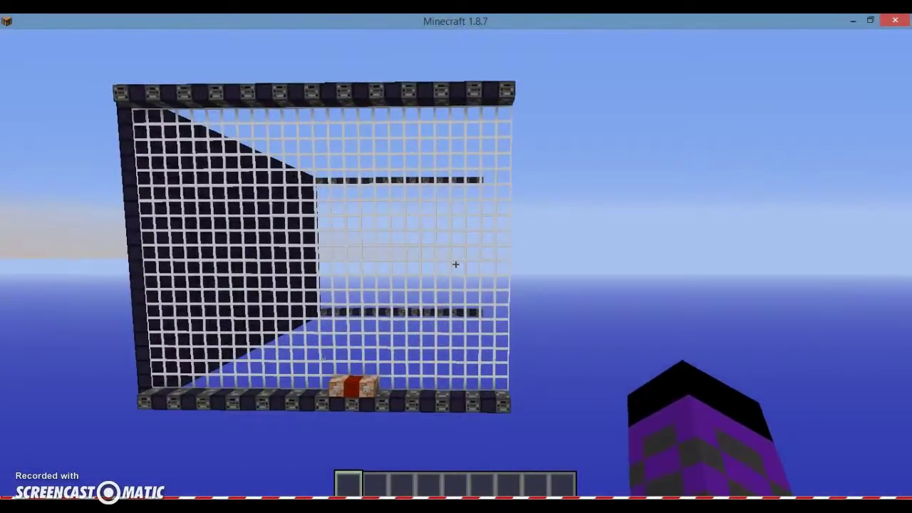
{"action": "left_click", "coordinate": [456, 264]}
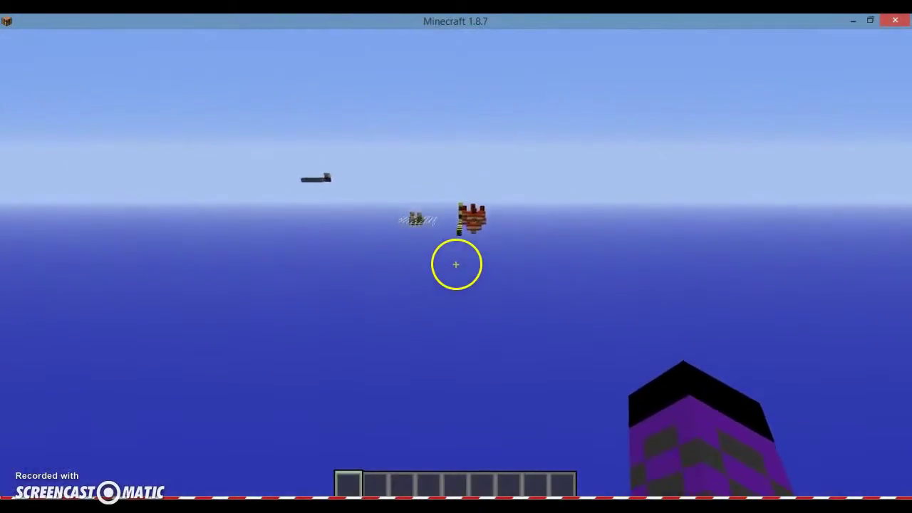
{"action": "key", "text": "c"}
{"action": "key", "text": "w"}
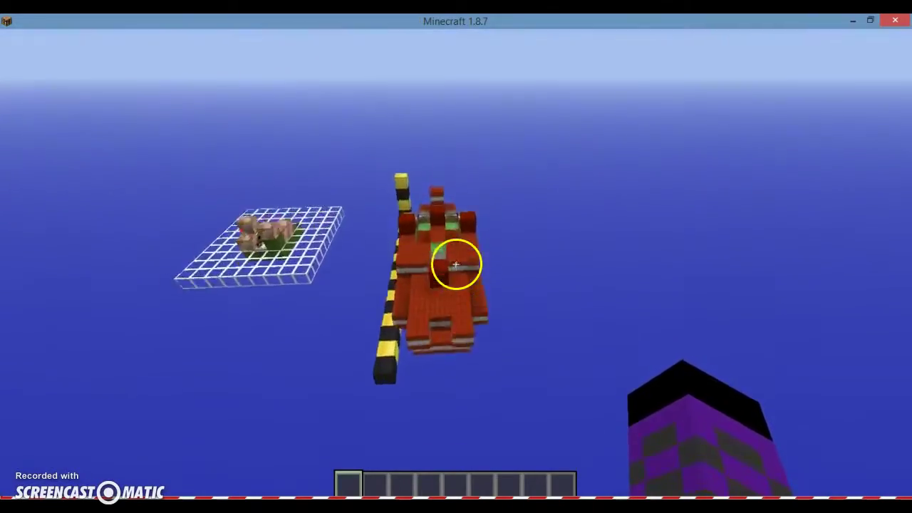
{"action": "key", "text": "w"}
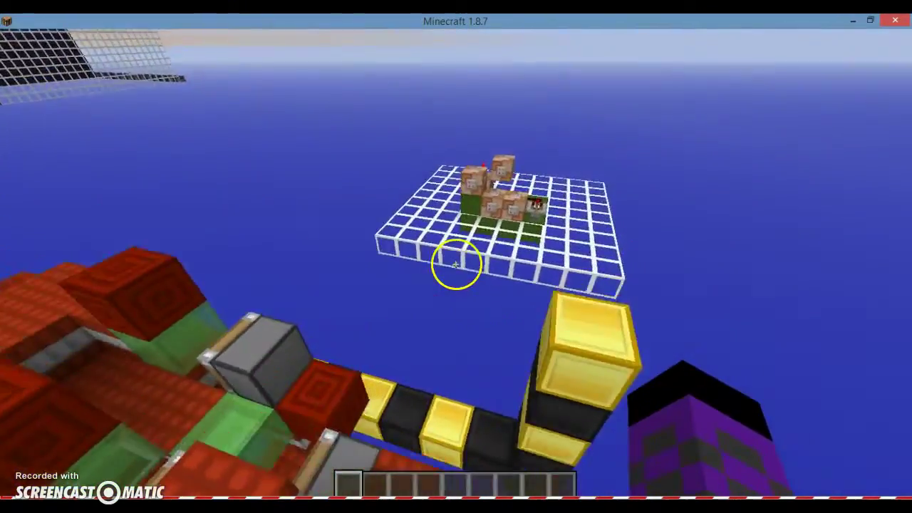
{"action": "key", "text": "s"}
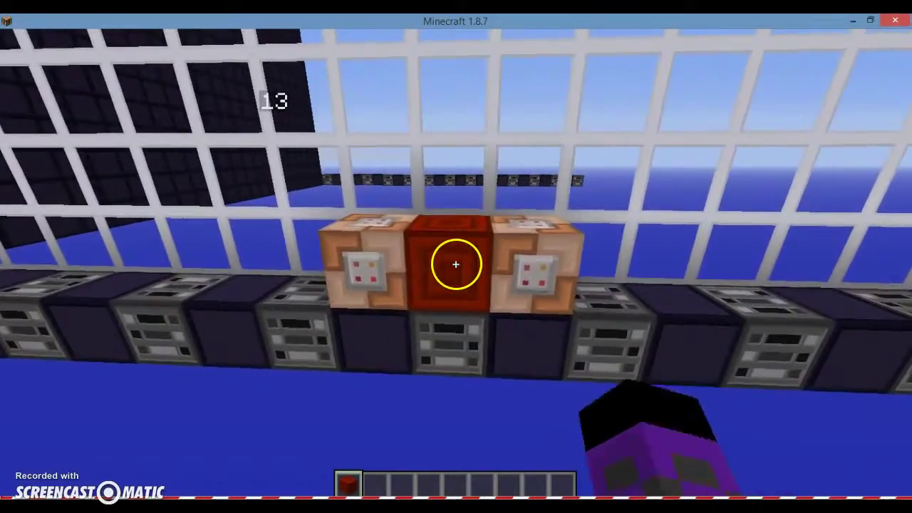
- Pick a Block of Redstone and fly to check the command block by the glass wall
{"action": "middle_click", "coordinate": [456, 264]}
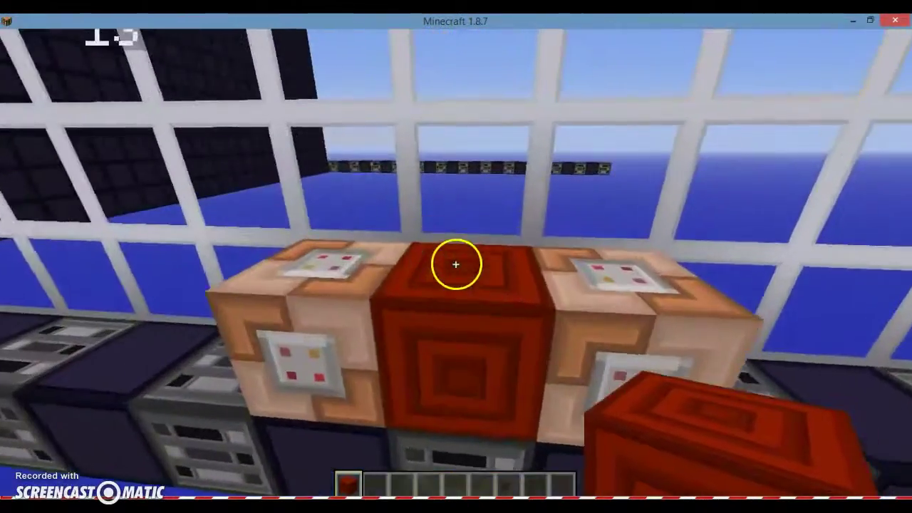
{"action": "key", "text": "s"}
{"action": "scroll", "coordinate": [456, 264], "scroll_direction": "down", "scroll_amount": 1}
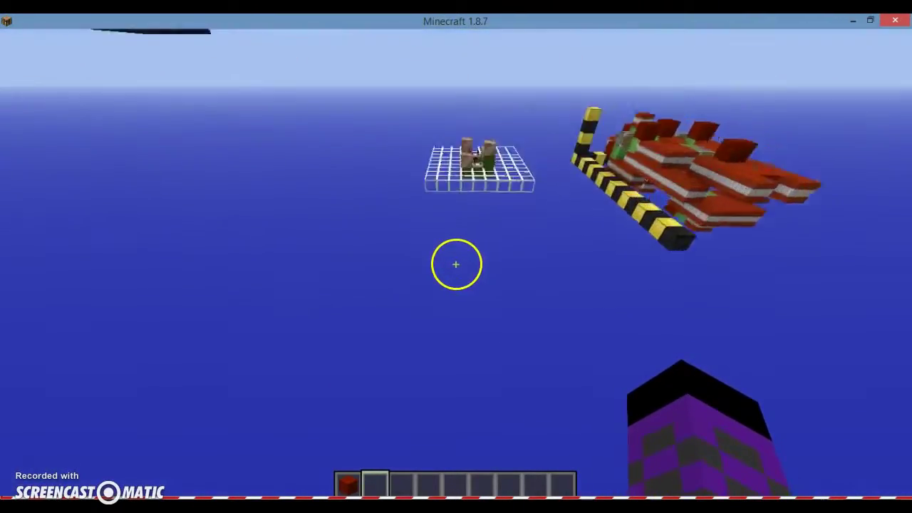
{"action": "key", "text": "w"}
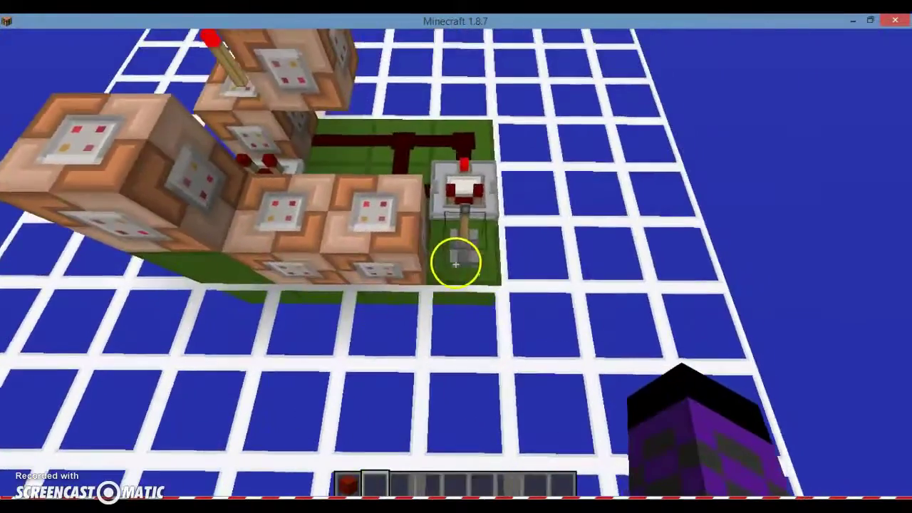
{"action": "right_click", "coordinate": [456, 264]}
{"action": "key", "text": "Escape"}
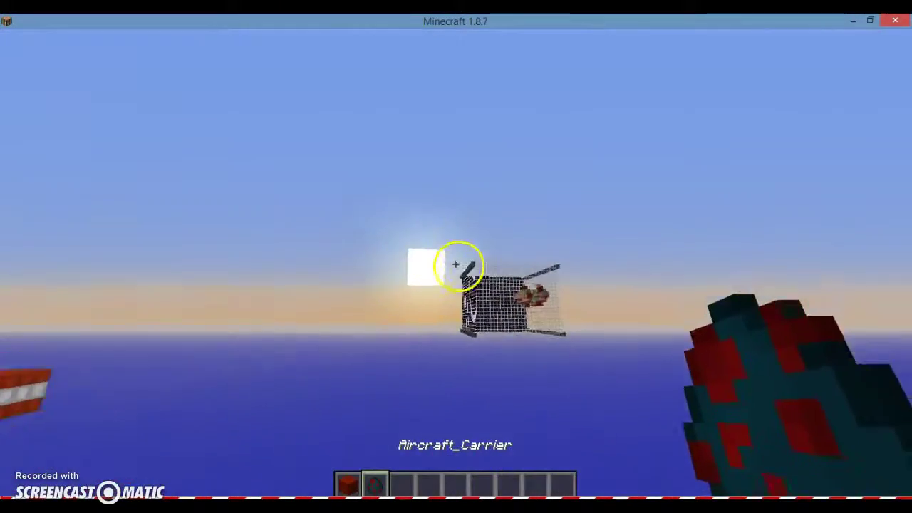
- Move beside the glass wall and trigger the carrier's TNT blast against it
{"action": "key", "text": "w"}
{"action": "scroll", "coordinate": [456, 264], "scroll_direction": "up", "scroll_amount": 2}
{"action": "key", "text": "s"}
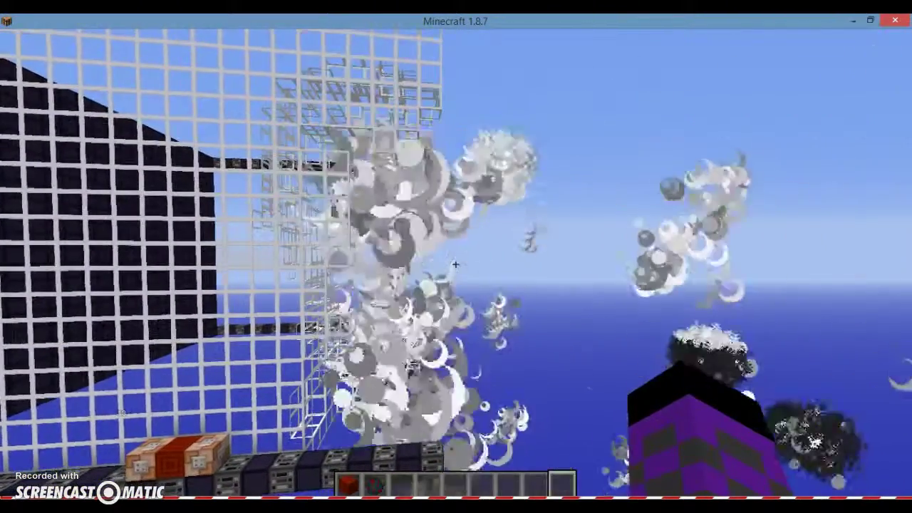
{"action": "left_click", "coordinate": [456, 265]}
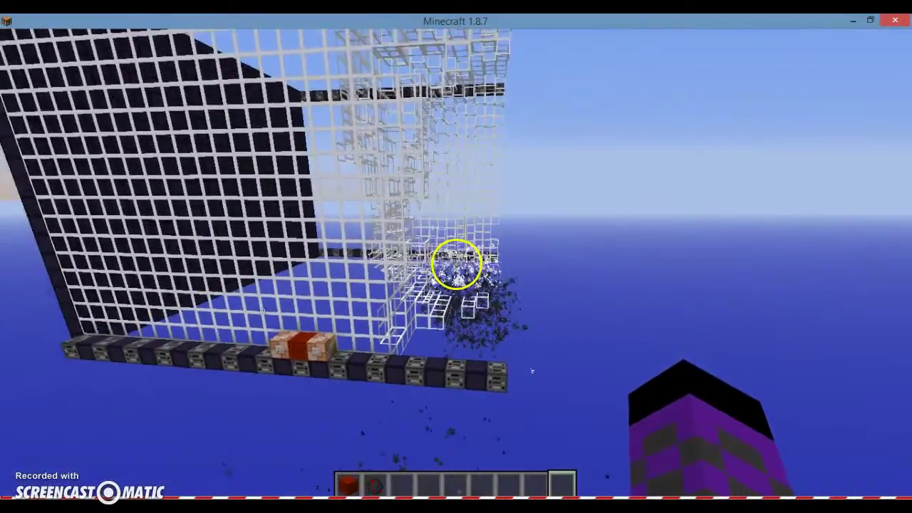
{"action": "key", "text": "s"}
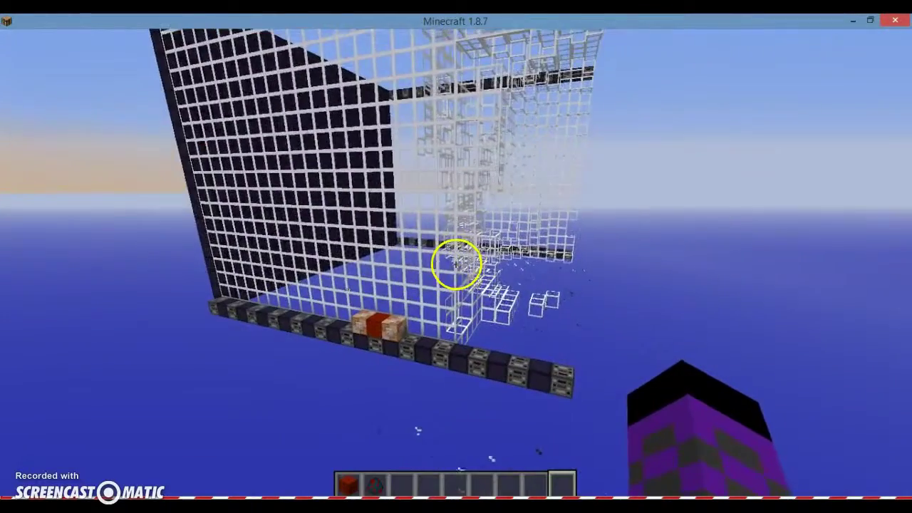
{"action": "key", "text": "w"}
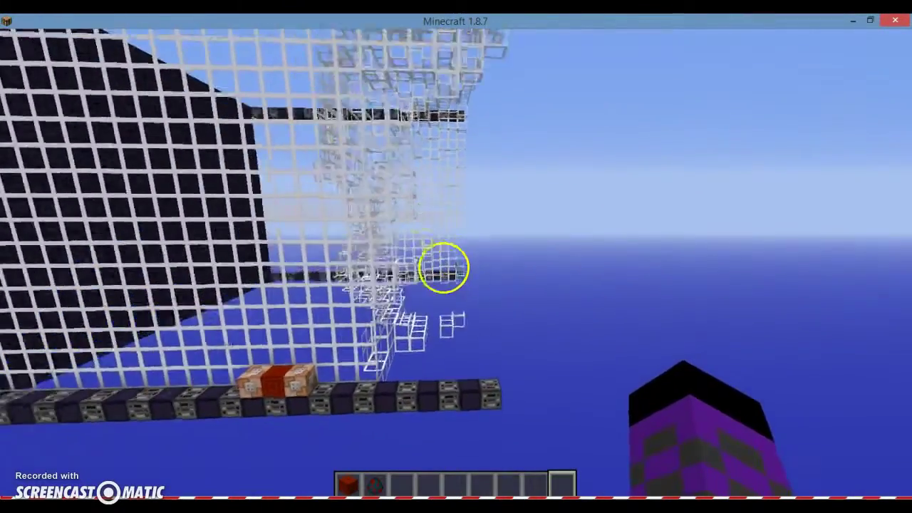
- Switch back to the block of redstone, back away, and pause the game
{"action": "key", "text": "4"}
{"action": "key", "text": "1"}
{"action": "key", "text": "2"}
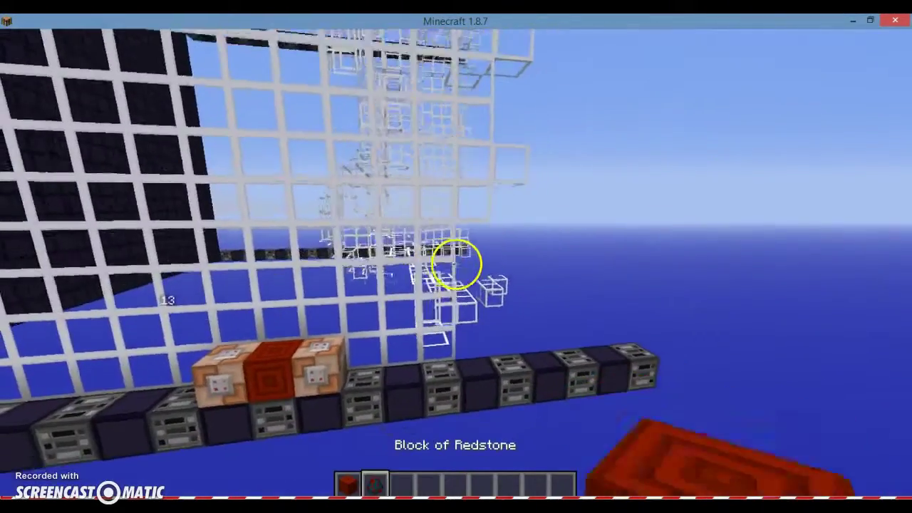
{"action": "key", "text": "9"}
{"action": "key", "text": "1"}
{"action": "key", "text": "s"}
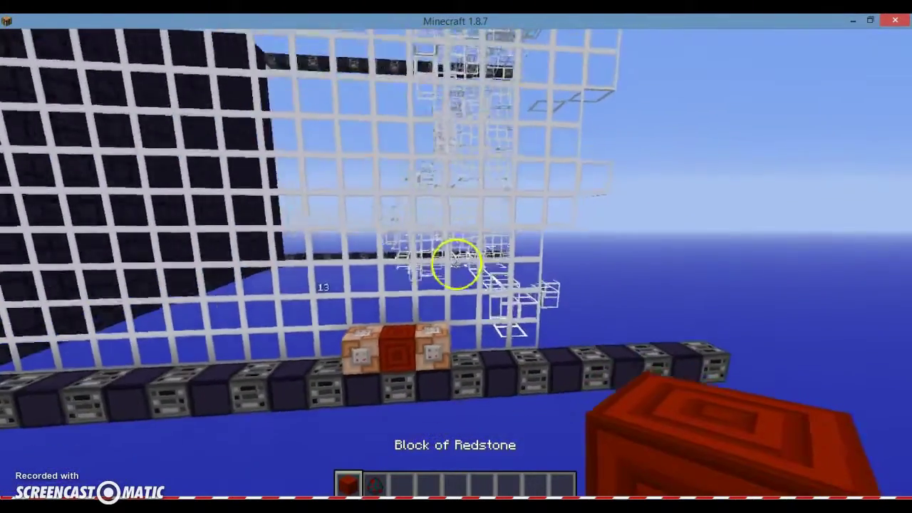
{"action": "key", "text": "Escape"}
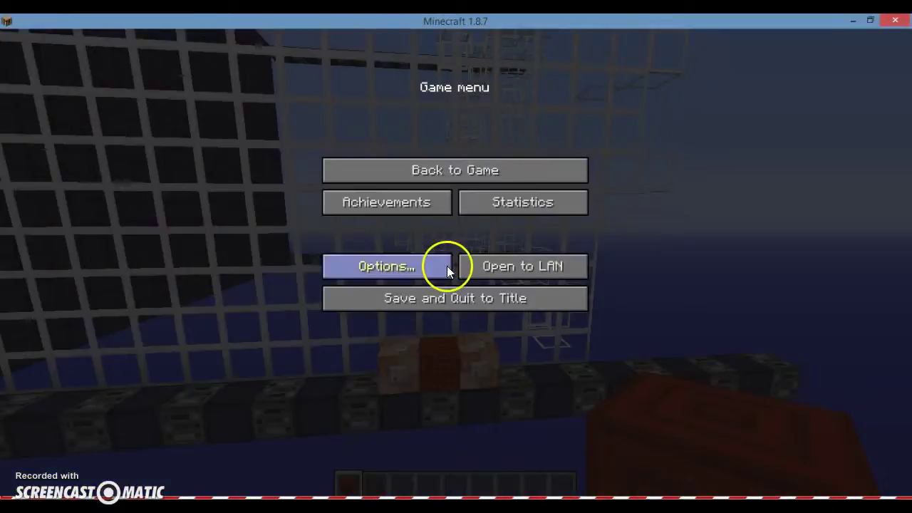
- Switch to Windows Movie Maker, centre its window and maximize it
{"action": "key", "text": "alt+Tab"}
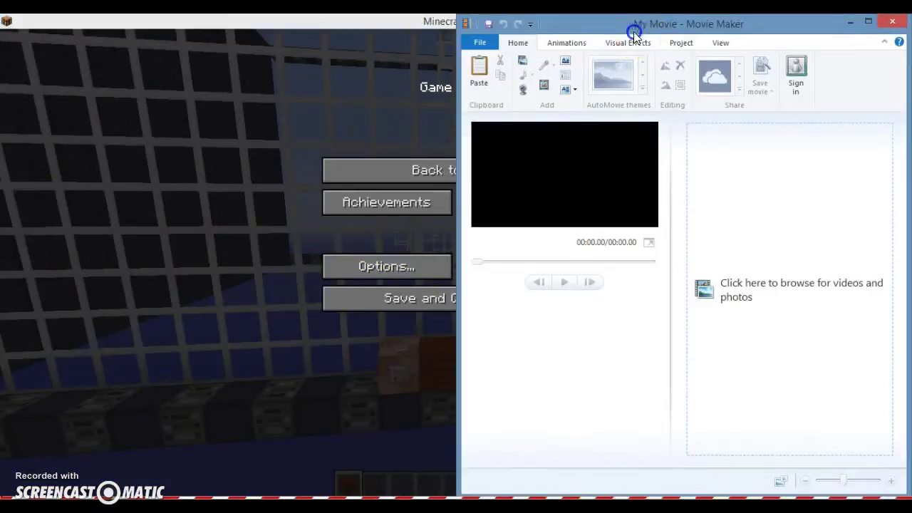
{"action": "mouse_move", "coordinate": [630, 34]}
{"action": "left_mouse_down"}
{"action": "mouse_move", "coordinate": [527, 57]}
{"action": "mouse_move", "coordinate": [468, 25]}
{"action": "mouse_move", "coordinate": [438, 37]}
{"action": "left_mouse_up"}
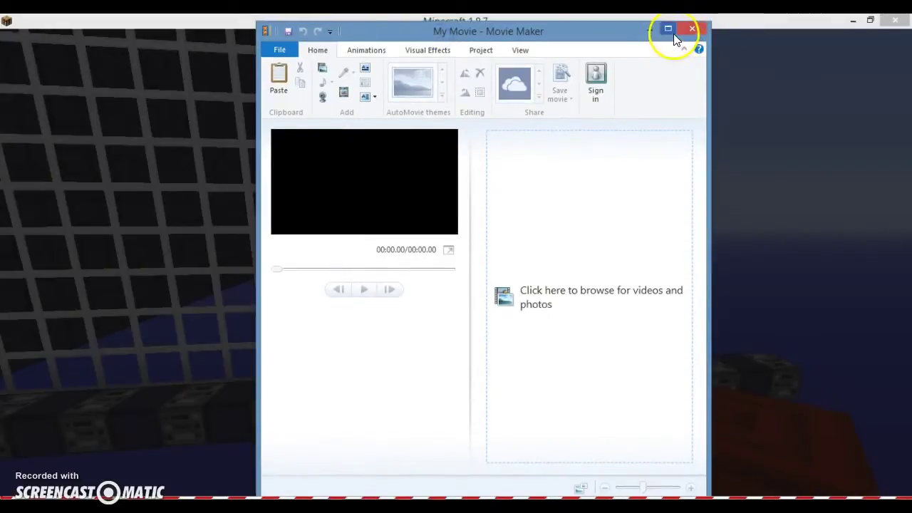
{"action": "left_click", "coordinate": [673, 34]}
- Browse the Home, Animations, Visual Effects, Project and View ribbon options
{"action": "left_click", "coordinate": [107, 39]}
{"action": "left_click", "coordinate": [57, 39]}
{"action": "left_click", "coordinate": [121, 42]}
{"action": "left_click", "coordinate": [165, 41]}
{"action": "left_click", "coordinate": [219, 38]}
{"action": "left_click", "coordinate": [261, 37]}
{"action": "left_click", "coordinate": [193, 40]}
{"action": "left_click", "coordinate": [212, 38]}
{"action": "left_click", "coordinate": [254, 35]}
{"action": "left_click", "coordinate": [225, 35]}
{"action": "left_click", "coordinate": [150, 38]}
- Collapse and restore the ribbon, then cycle through its sections back to Home
{"action": "double_click", "coordinate": [138, 38]}
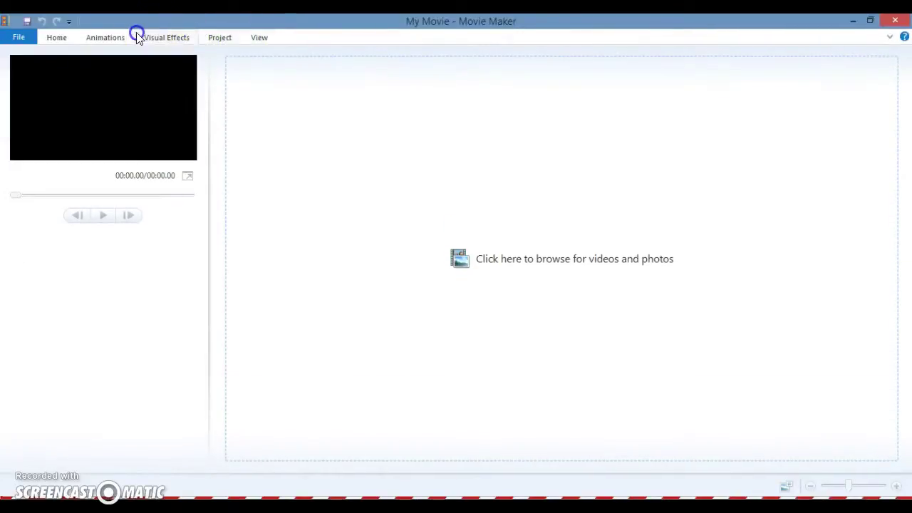
{"action": "double_click", "coordinate": [92, 34]}
{"action": "left_click", "coordinate": [61, 39]}
{"action": "left_click", "coordinate": [174, 36]}
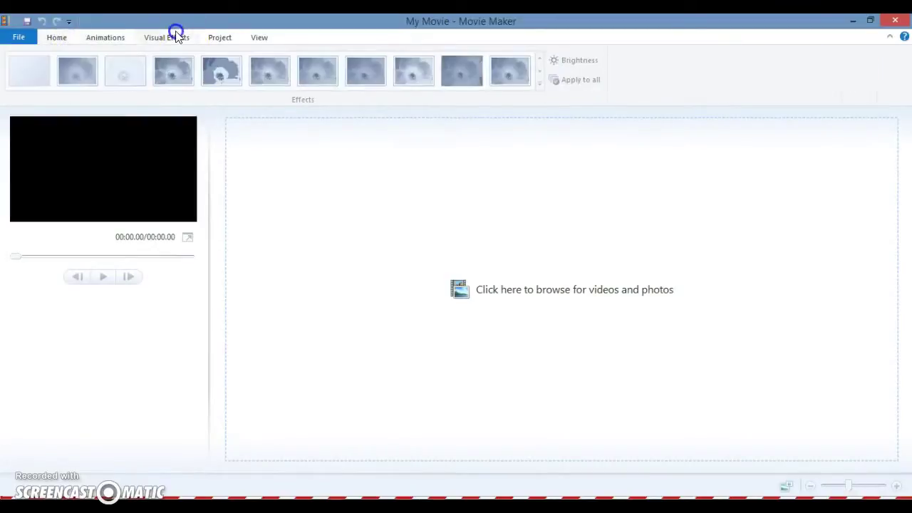
{"action": "left_click", "coordinate": [215, 36]}
{"action": "left_click", "coordinate": [249, 37]}
{"action": "left_click", "coordinate": [223, 37]}
{"action": "left_click", "coordinate": [184, 38]}
{"action": "left_click", "coordinate": [107, 37]}
{"action": "left_click", "coordinate": [60, 37]}
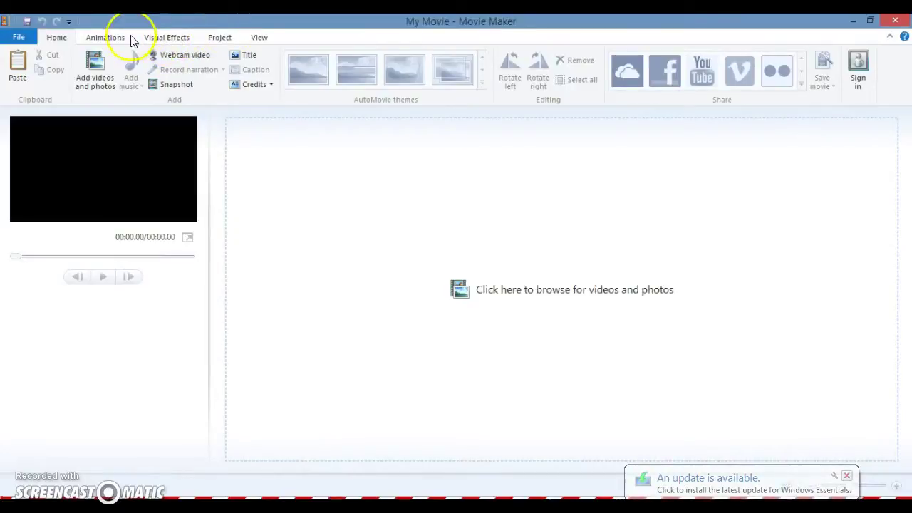
- Inspect the File menu and Quick Access Toolbar list, finishing on the View options
{"action": "left_click", "coordinate": [158, 38]}
{"action": "left_click", "coordinate": [211, 37]}
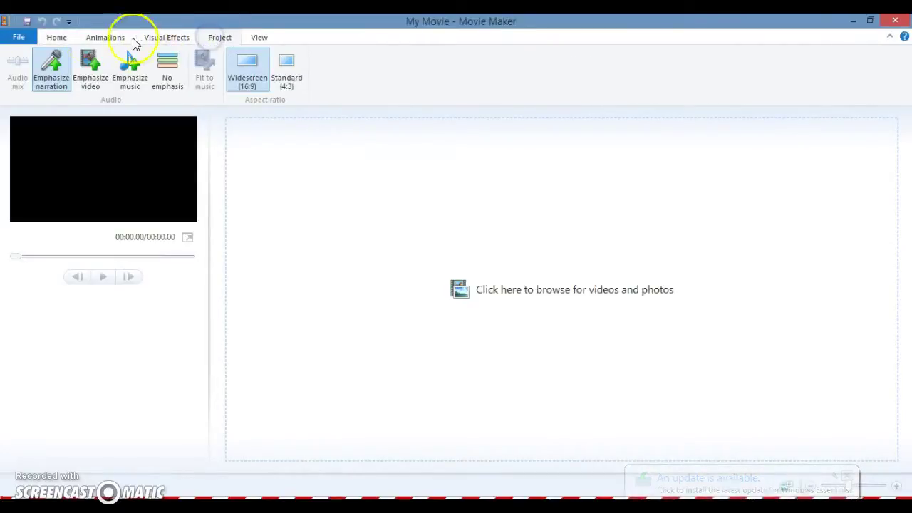
{"action": "left_click", "coordinate": [34, 37]}
{"action": "left_click", "coordinate": [69, 22]}
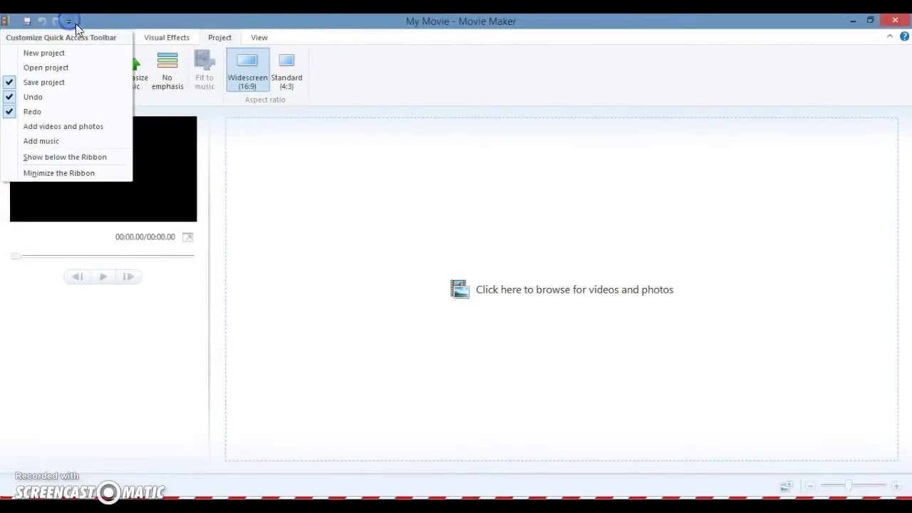
{"action": "left_click", "coordinate": [321, 32]}
{"action": "left_click", "coordinate": [251, 37]}
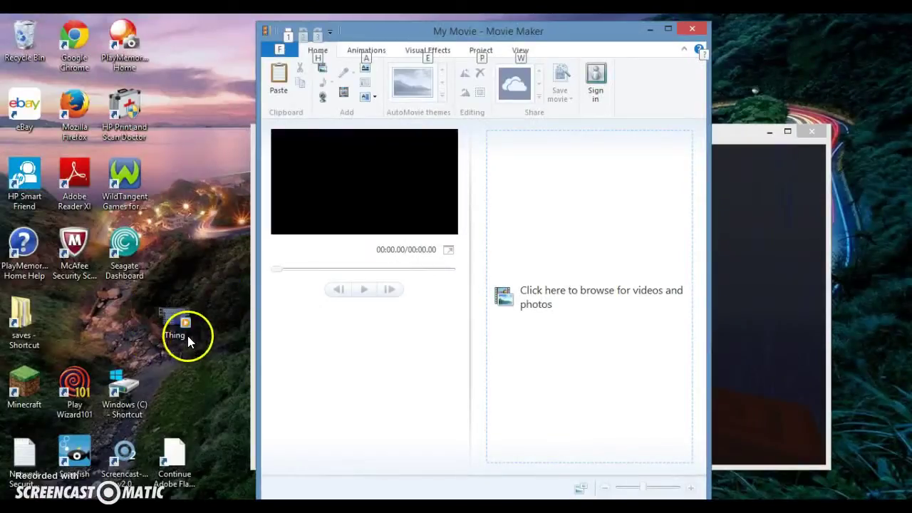
- Drag the 9.04-second Thing video onto the storyboard and maximize Movie Maker
{"action": "mouse_move", "coordinate": [188, 336]}
{"action": "left_mouse_down"}
{"action": "mouse_move", "coordinate": [196, 321]}
{"action": "mouse_move", "coordinate": [495, 289]}
{"action": "left_mouse_up"}
{"action": "left_click_drag", "start_coordinate": [525, 153], "coordinate": [527, 155]}
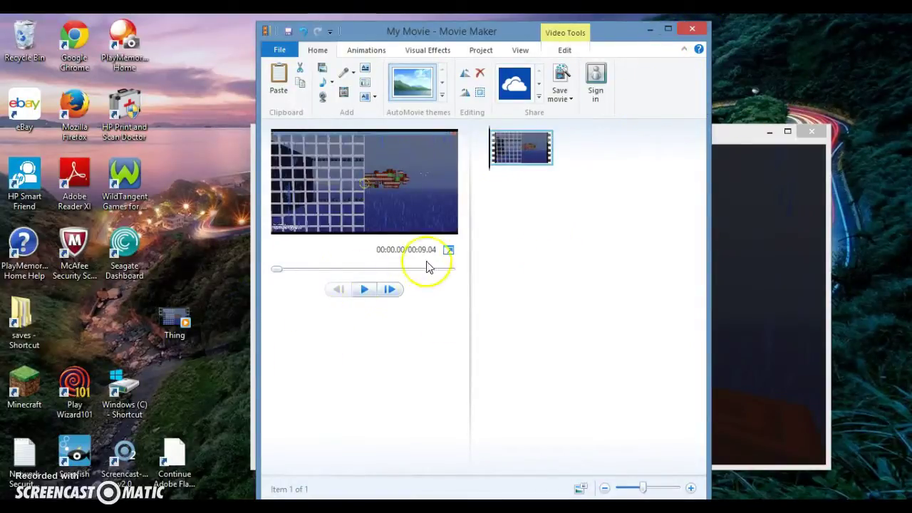
{"action": "left_click", "coordinate": [669, 28]}
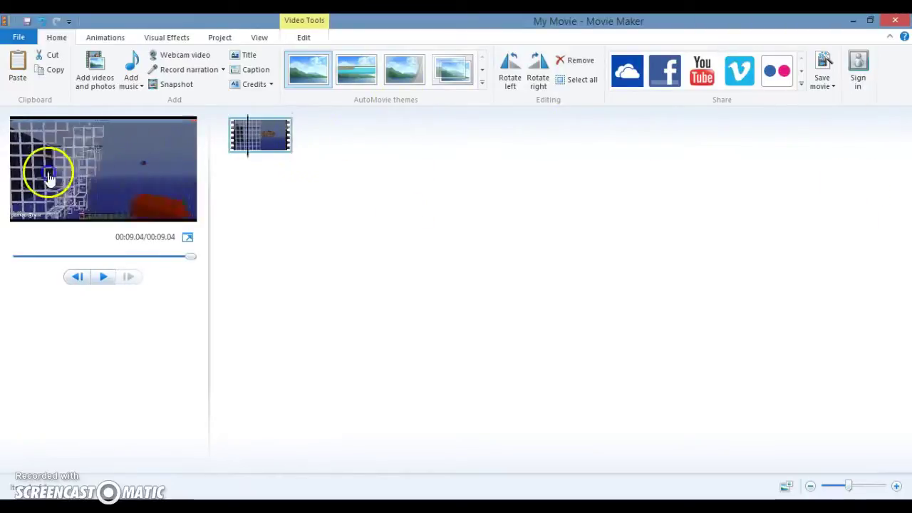
- Slow the clip to 0.5x speed (18.08 s), preview it, then close My Movie
{"action": "left_click", "coordinate": [218, 204]}
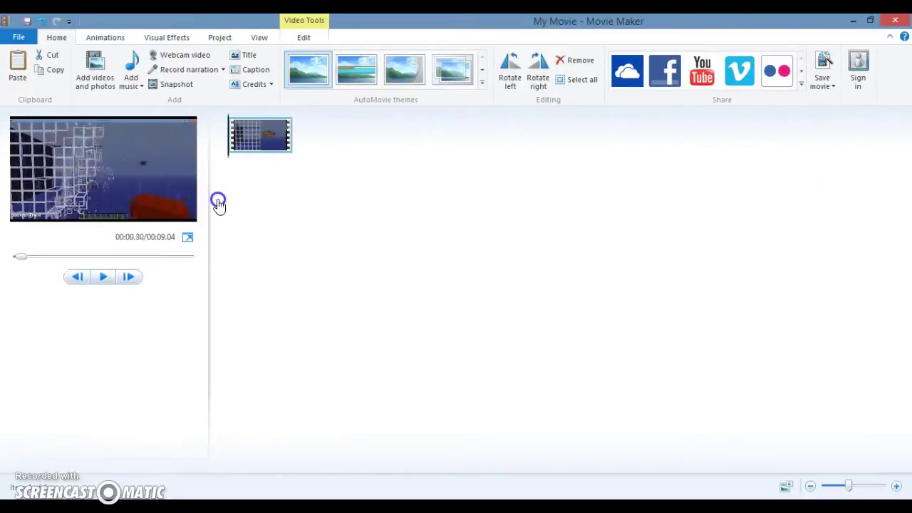
{"action": "left_click", "coordinate": [303, 39]}
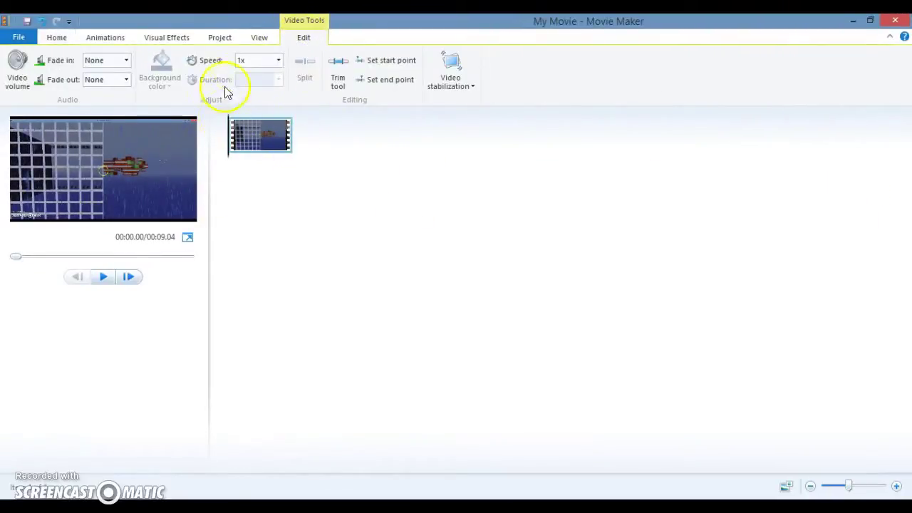
{"action": "left_click", "coordinate": [281, 61]}
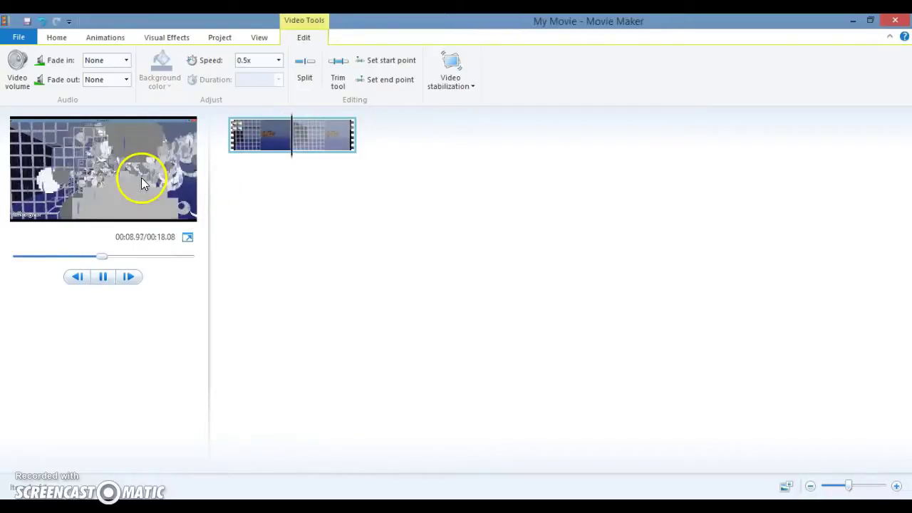
{"action": "left_click", "coordinate": [107, 277]}
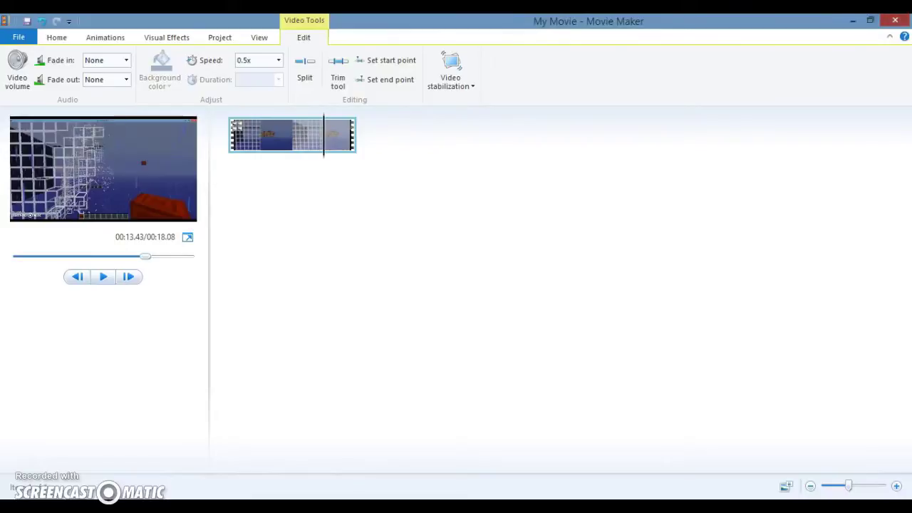
{"action": "key", "text": "alt+F4"}
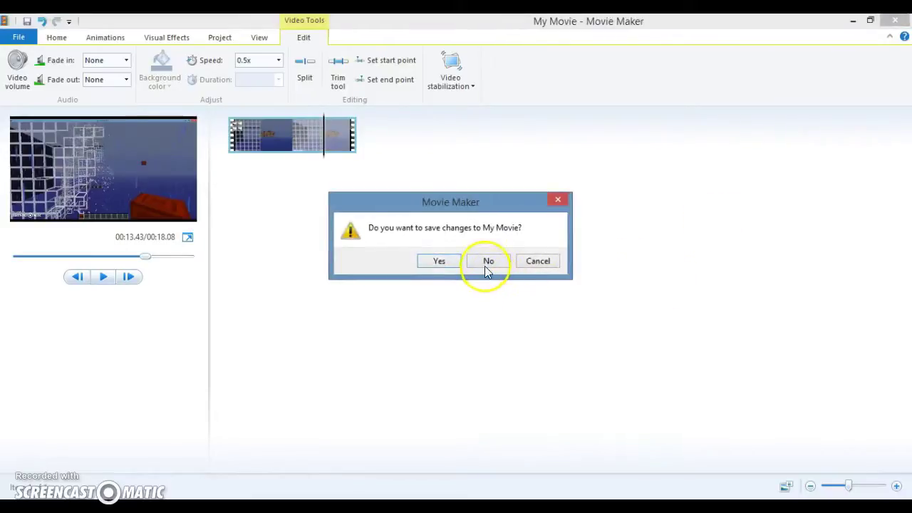
- Quit Movie Maker without saving and resume Minecraft in a full-screen window
{"action": "left_click", "coordinate": [486, 265]}
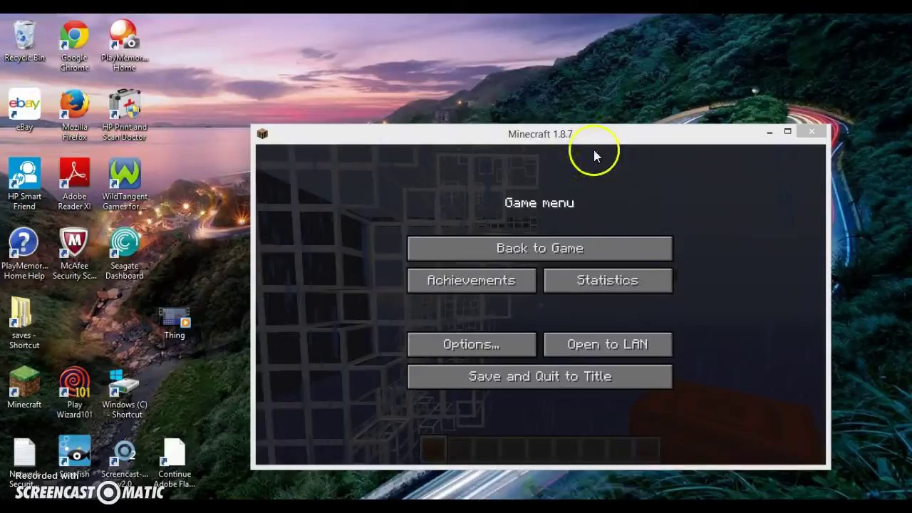
{"action": "left_click", "coordinate": [788, 131]}
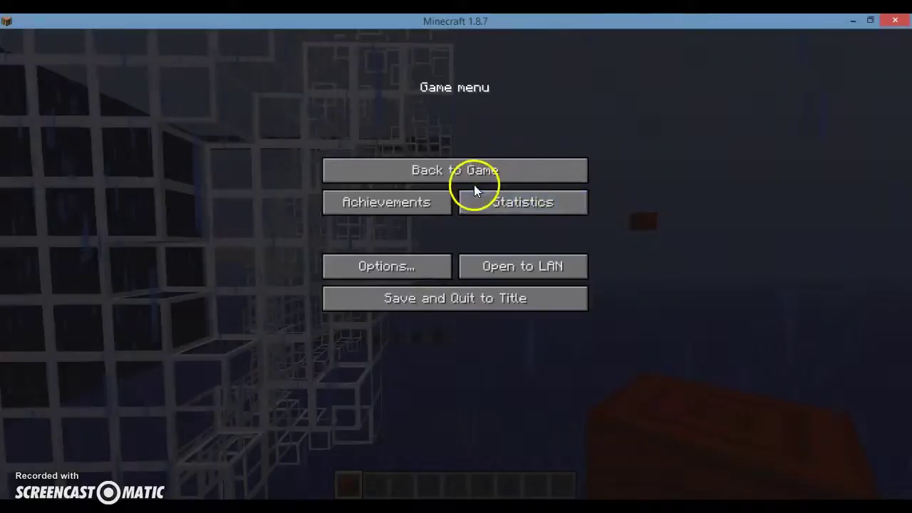
{"action": "key", "text": "Escape"}
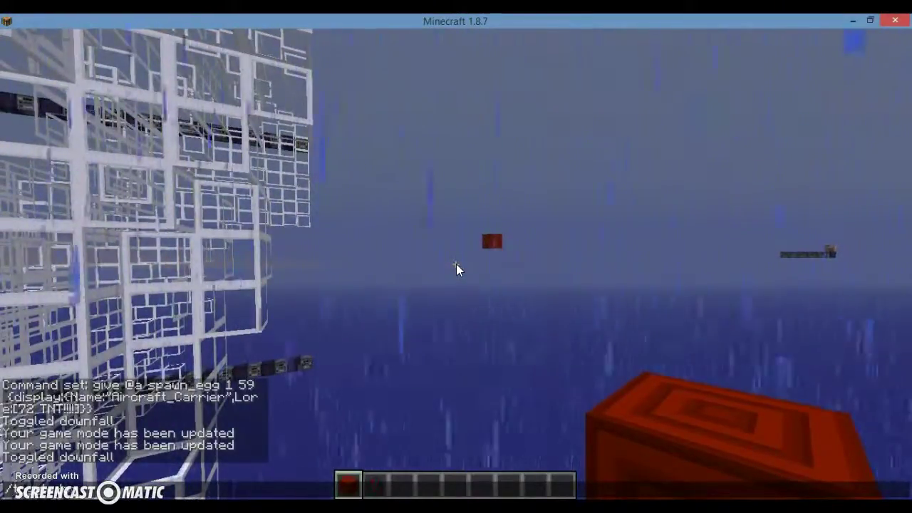
- Break the floating redstone block and turn toward the glass-and-block structure
{"action": "left_click", "coordinate": [456, 269]}
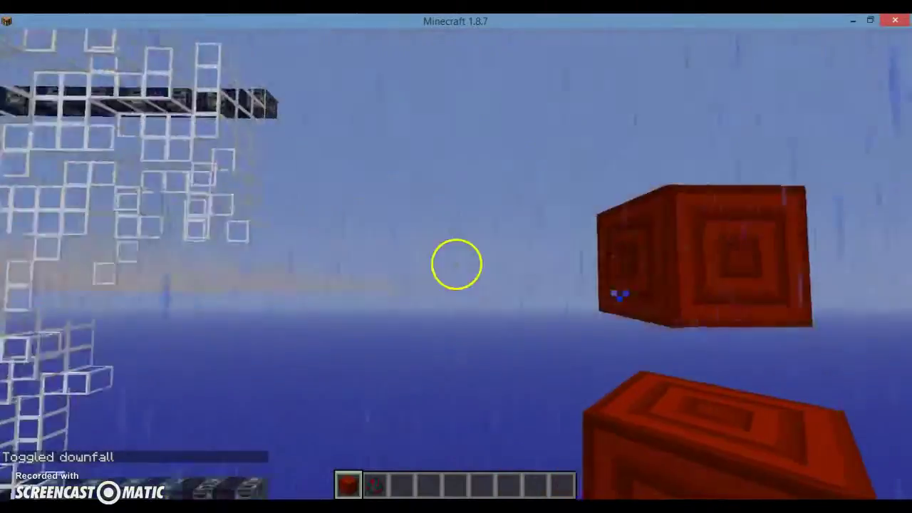
{"action": "left_click", "coordinate": [456, 265]}
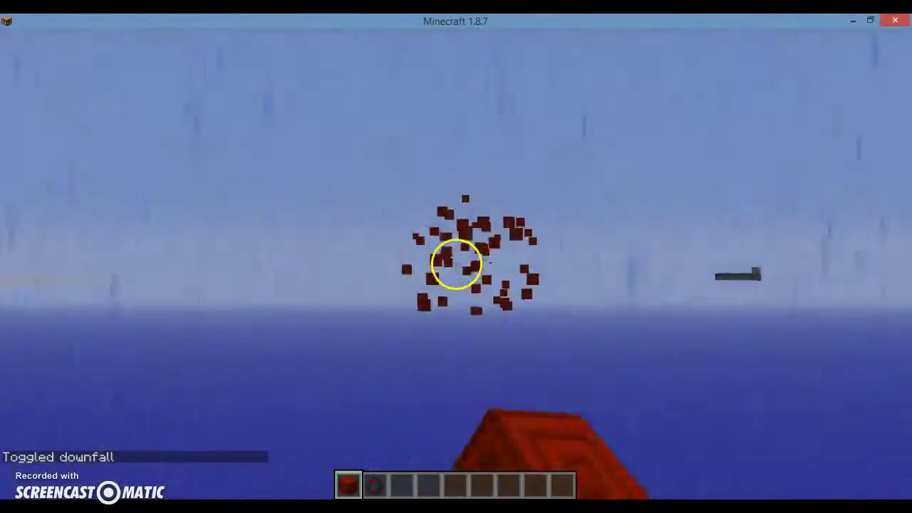
{"action": "mouse_move", "coordinate": [455, 265]}
{"action": "left_mouse_down"}
{"action": "mouse_move", "coordinate": [467, 262]}
{"action": "mouse_move", "coordinate": [349, 239]}
{"action": "mouse_move", "coordinate": [456, 264]}
{"action": "mouse_move", "coordinate": [425, 252]}
{"action": "mouse_move", "coordinate": [539, 305]}
{"action": "mouse_move", "coordinate": [434, 259]}
{"action": "mouse_move", "coordinate": [456, 264]}
{"action": "mouse_move", "coordinate": [464, 246]}
{"action": "mouse_move", "coordinate": [456, 263]}
{"action": "mouse_move", "coordinate": [439, 228]}
{"action": "mouse_move", "coordinate": [454, 271]}
{"action": "mouse_move", "coordinate": [456, 263]}
{"action": "mouse_move", "coordinate": [443, 269]}
{"action": "mouse_move", "coordinate": [468, 259]}
{"action": "mouse_move", "coordinate": [482, 218]}
{"action": "mouse_move", "coordinate": [456, 258]}
{"action": "mouse_move", "coordinate": [455, 278]}
{"action": "mouse_move", "coordinate": [458, 254]}
{"action": "mouse_move", "coordinate": [443, 273]}
{"action": "mouse_move", "coordinate": [436, 250]}
{"action": "mouse_move", "coordinate": [458, 264]}
{"action": "left_mouse_up"}
- Select the Aircraft_Carrier item in the hotbar and back away as the carrier appears
{"action": "key", "text": "1"}
{"action": "key", "text": "3"}
{"action": "key", "text": "2"}
{"action": "key", "text": "1"}
{"action": "key", "text": "2"}
{"action": "key", "text": "s"}
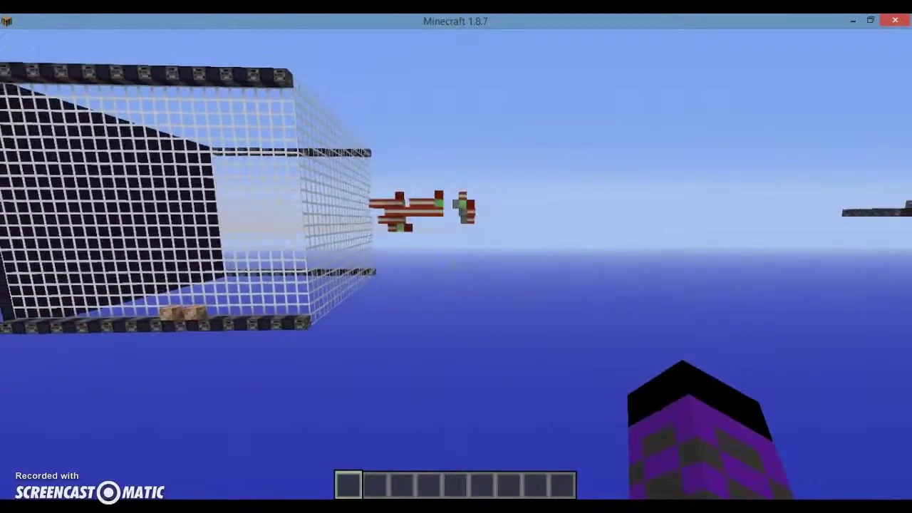
- Approach the glass cage and set off the TNT carrier against it
{"action": "left_click_drag", "start_coordinate": [456, 264], "coordinate": [456, 266]}
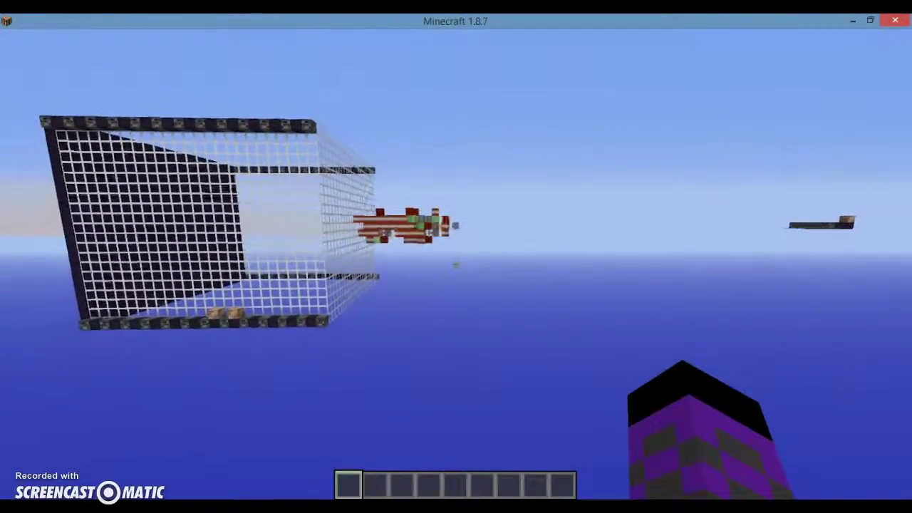
{"action": "key", "text": "w"}
{"action": "key", "text": "w"}
{"action": "key", "text": "shift"}
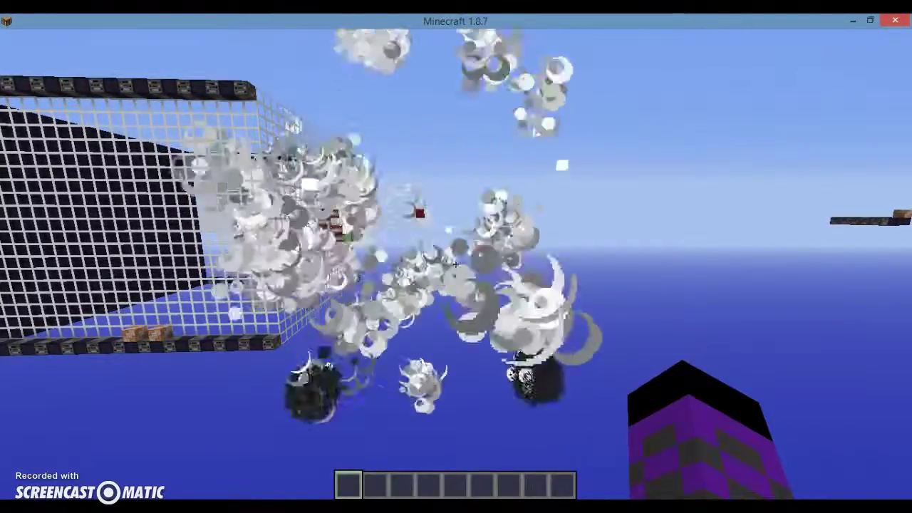
{"action": "left_click", "coordinate": [456, 264]}
- Circle the blasted glass cage to inspect the holes near the command blocks
{"action": "key", "text": "s"}
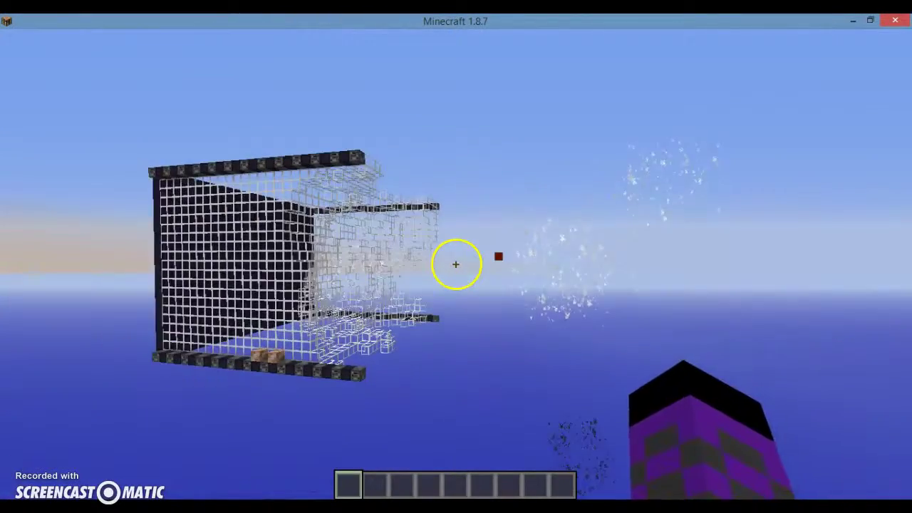
{"action": "key", "text": "w"}
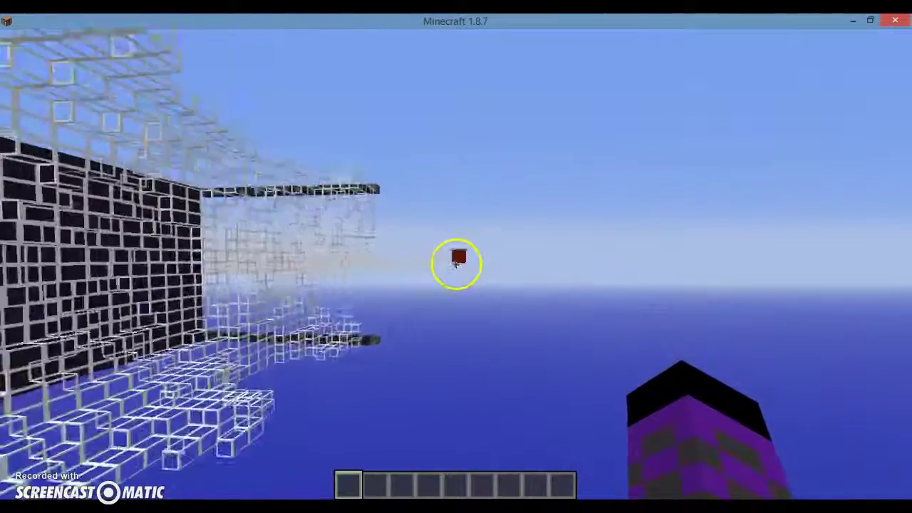
{"action": "key", "text": "w"}
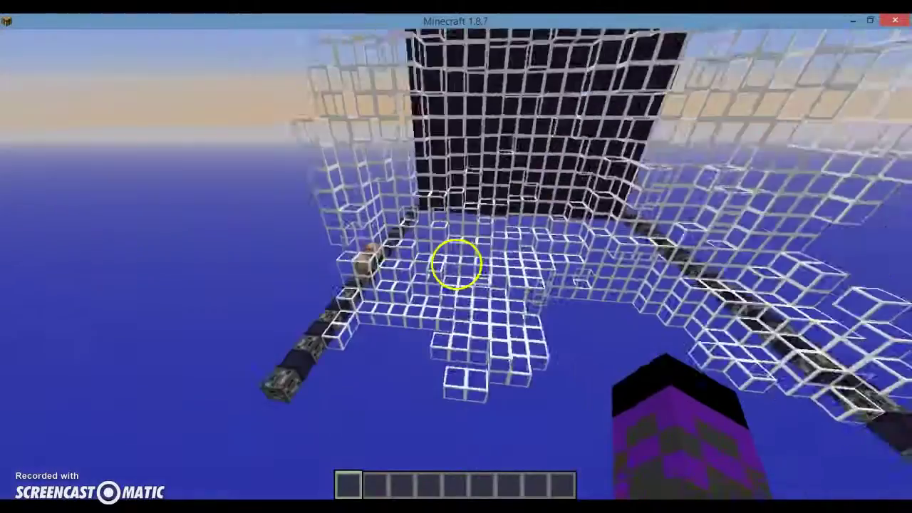
{"action": "key", "text": "w"}
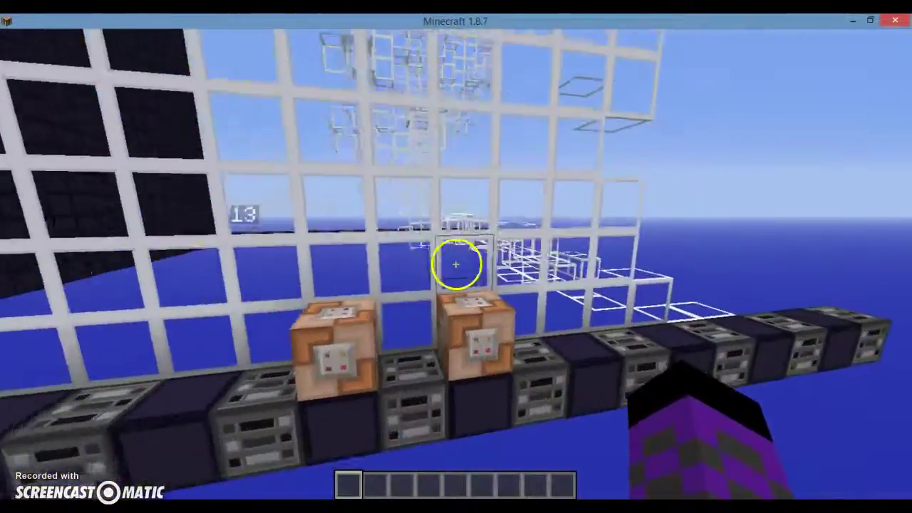
{"action": "key", "text": "w"}
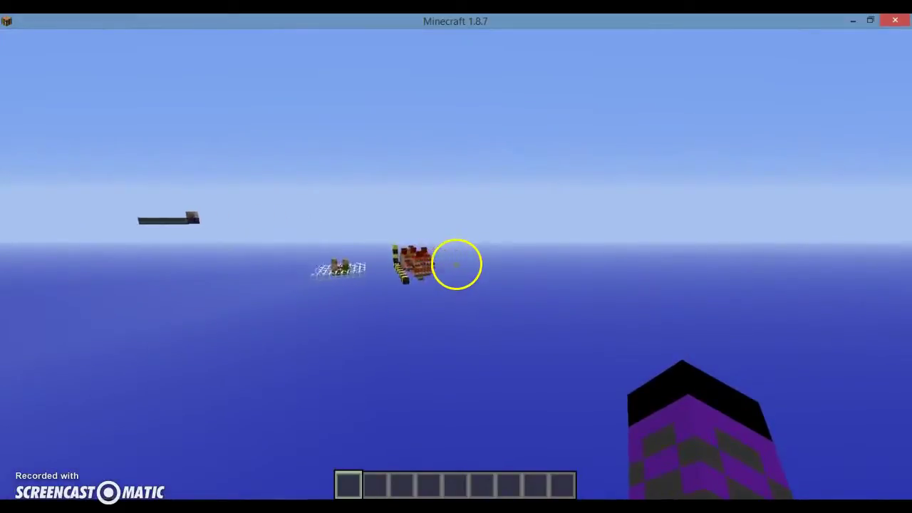
- Fly over the red carrier's deck, past the command-block platform, and back along the striped carrier
{"action": "key", "text": "w"}
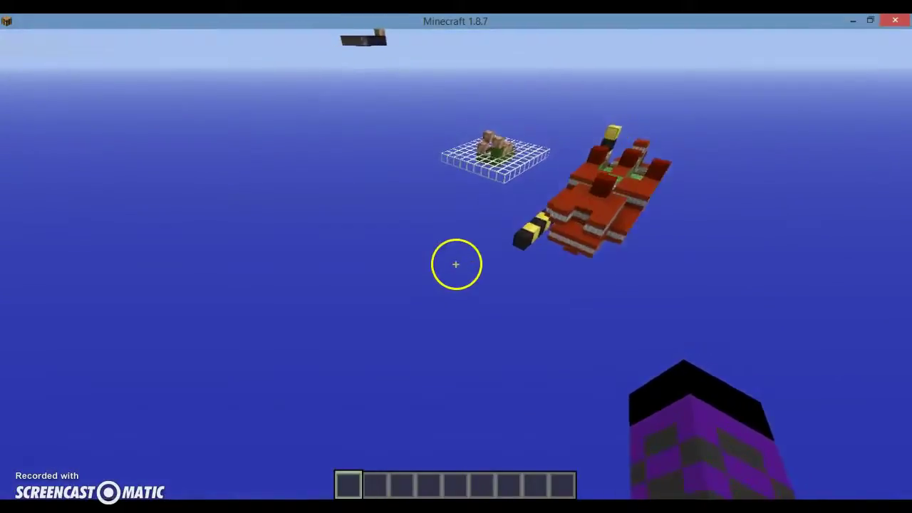
{"action": "key", "text": "w"}
{"action": "key", "text": "w"}
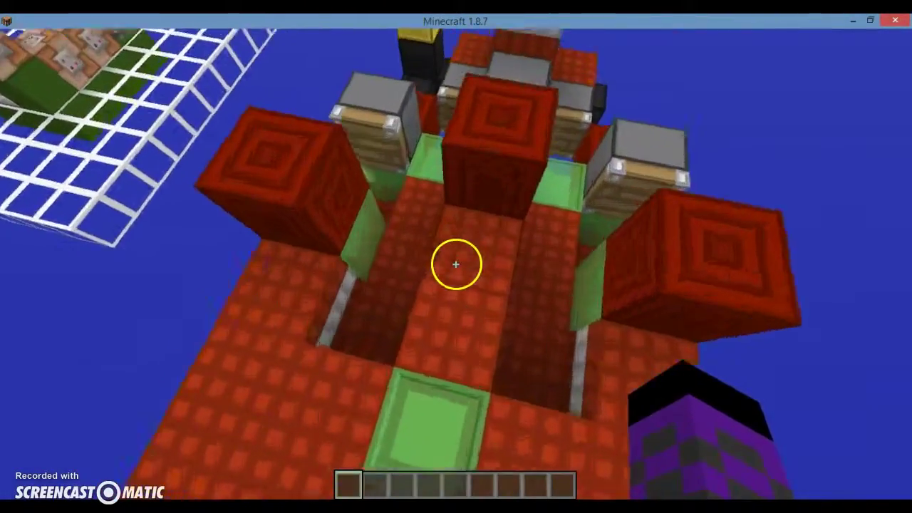
{"action": "key", "text": "w"}
{"action": "key", "text": "w"}
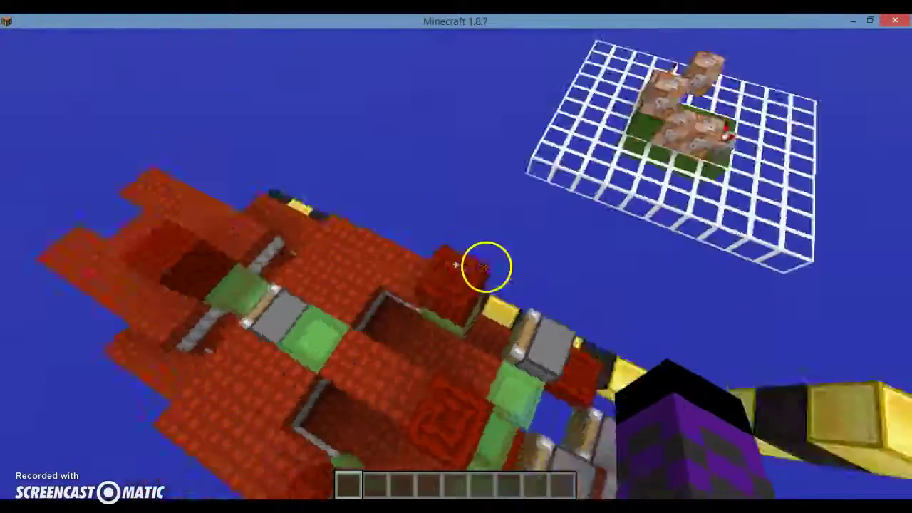
{"action": "key", "text": "w"}
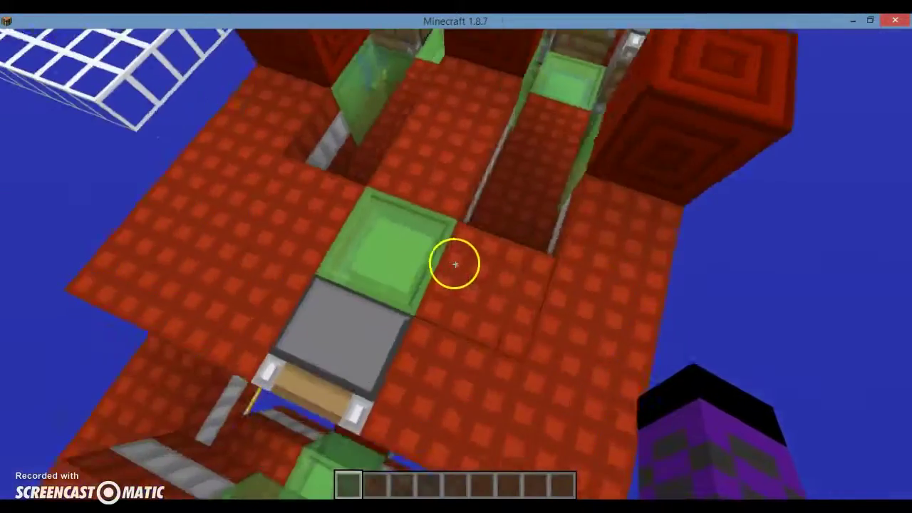
{"action": "key", "text": "w"}
{"action": "key", "text": "w"}
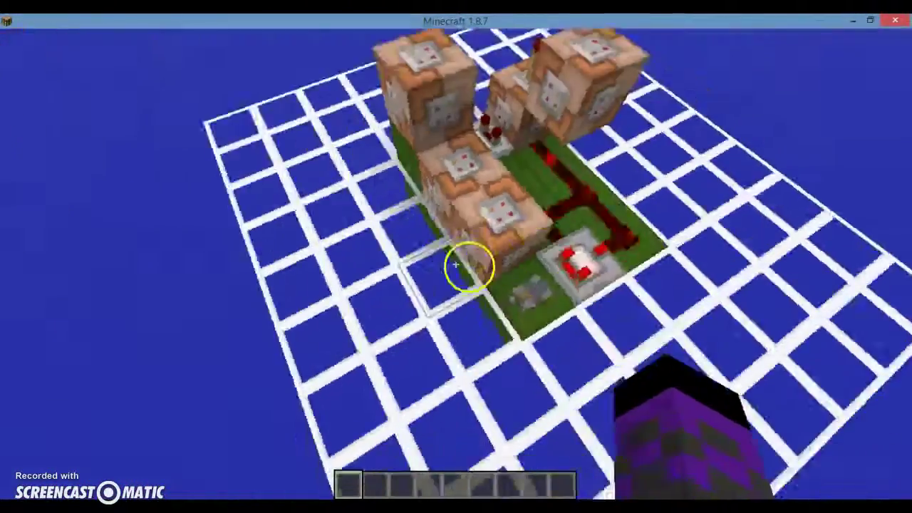
{"action": "key", "text": "w"}
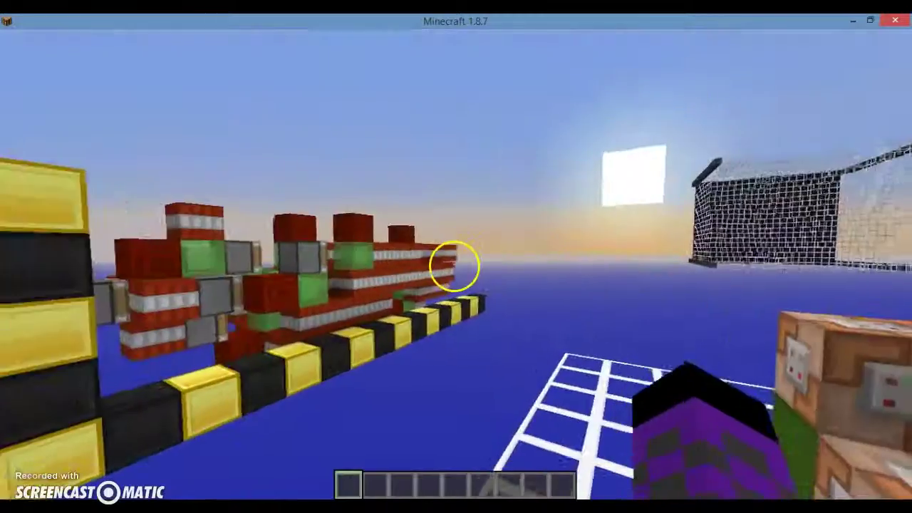
{"action": "key", "text": "w"}
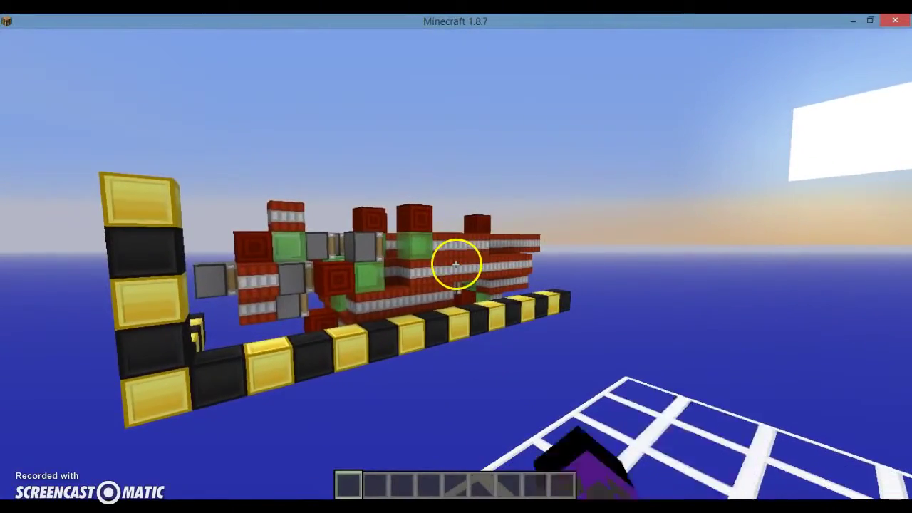
{"action": "key", "text": "w"}
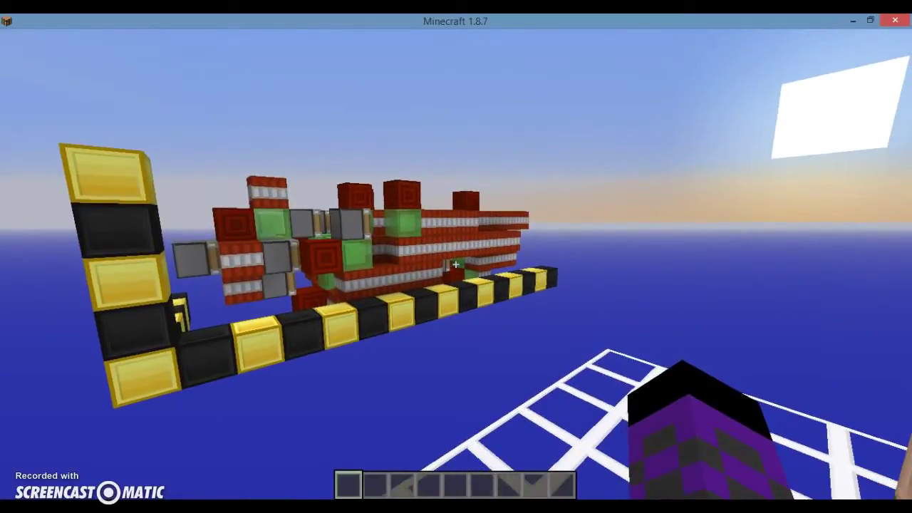
{"action": "key", "text": "w"}
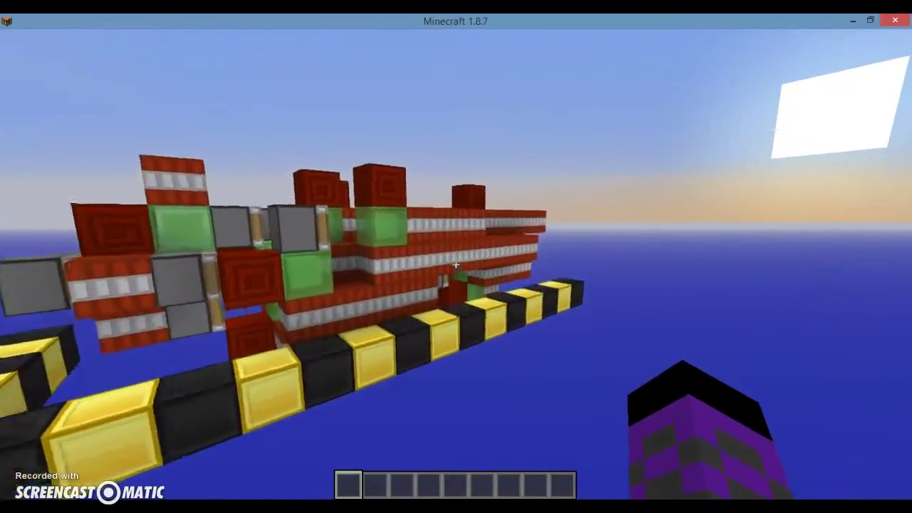
{"action": "key", "text": "s"}
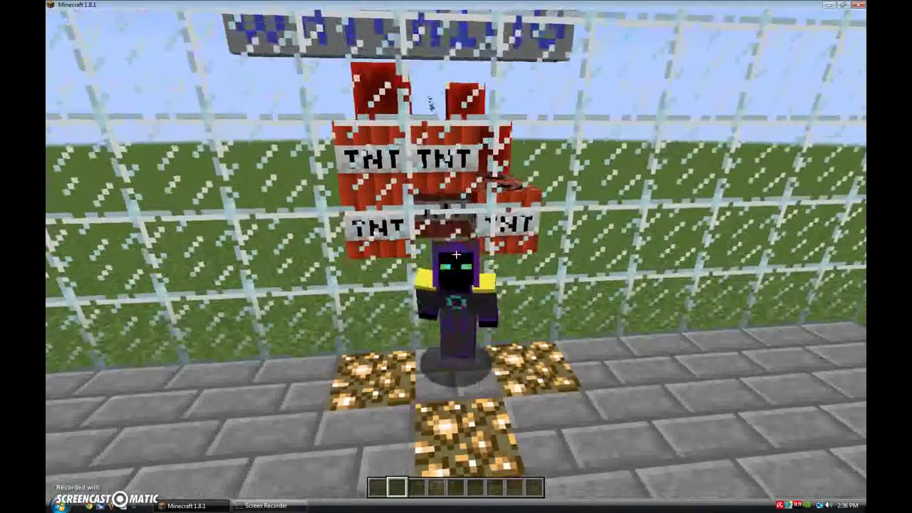
- Ignite the TNT stack just beyond the glass wall
{"action": "left_click", "coordinate": [456, 255]}
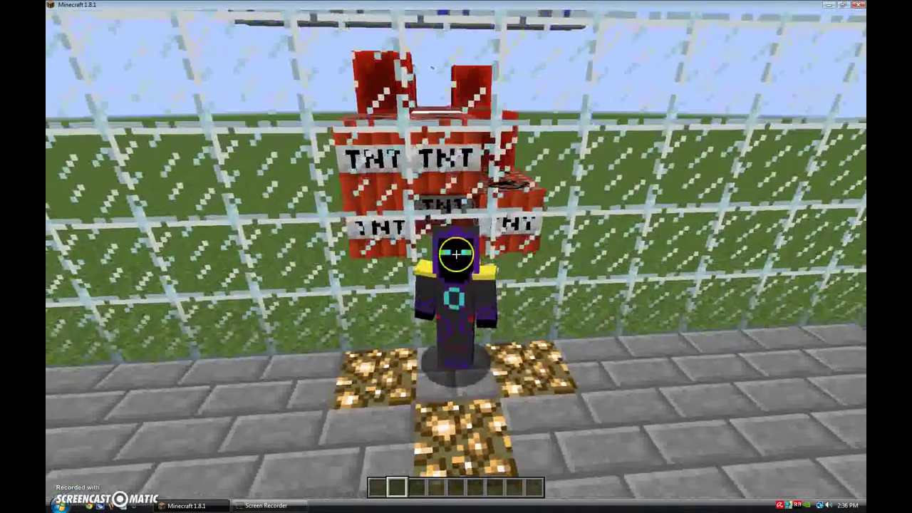